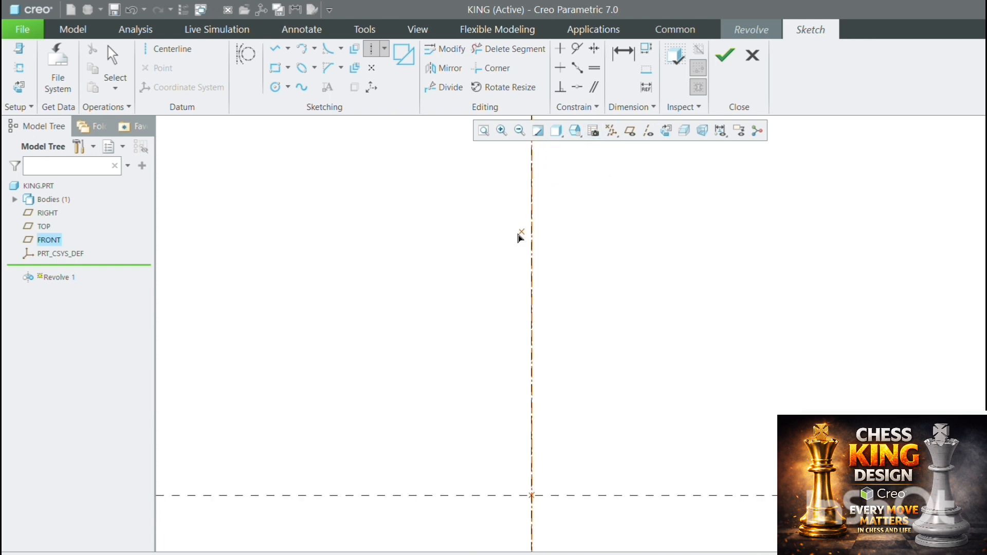
Step: Place a vertical centerline through the sketch origin as the axis of the profile
{"action": "scroll", "coordinate": [517, 235], "scroll_direction": "up", "scroll_amount": 1}
{"action": "scroll", "coordinate": [519, 337], "scroll_direction": "up", "scroll_amount": 1}
{"action": "scroll", "coordinate": [479, 376], "scroll_direction": "down", "scroll_amount": 1}
{"action": "left_click", "coordinate": [541, 431]}
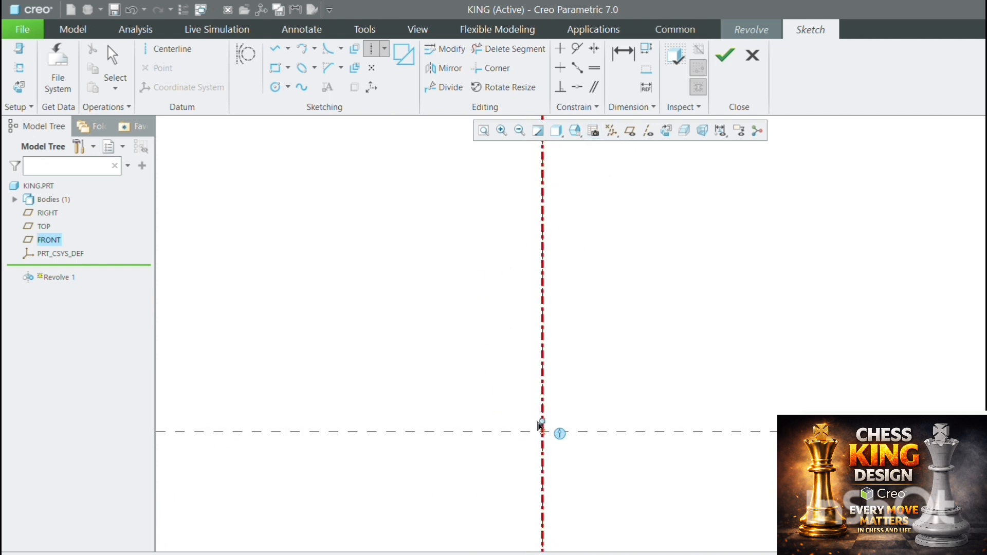
{"action": "left_click", "coordinate": [540, 425]}
Step: Sketch a horizontal base line leftward from the origin and dimension its length as 30
{"action": "left_click", "coordinate": [275, 48]}
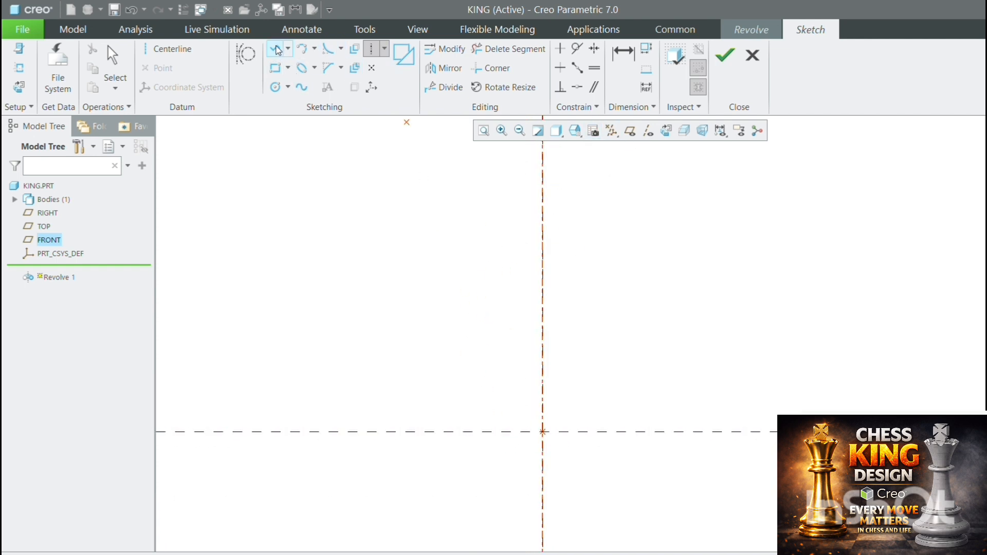
{"action": "left_click", "coordinate": [542, 432]}
{"action": "left_click", "coordinate": [424, 433]}
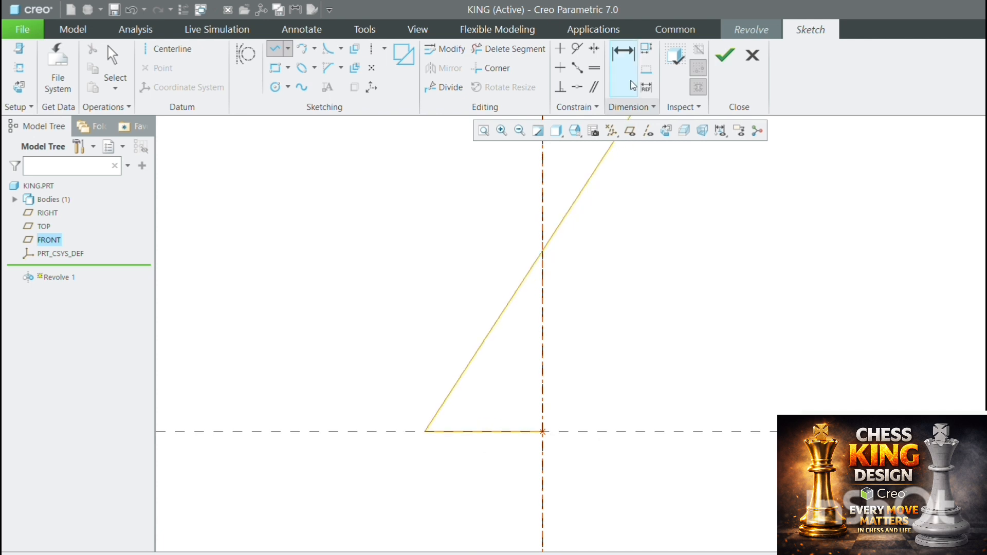
{"action": "left_click", "coordinate": [623, 52]}
{"action": "left_click", "coordinate": [470, 432]}
{"action": "middle_click", "coordinate": [478, 390]}
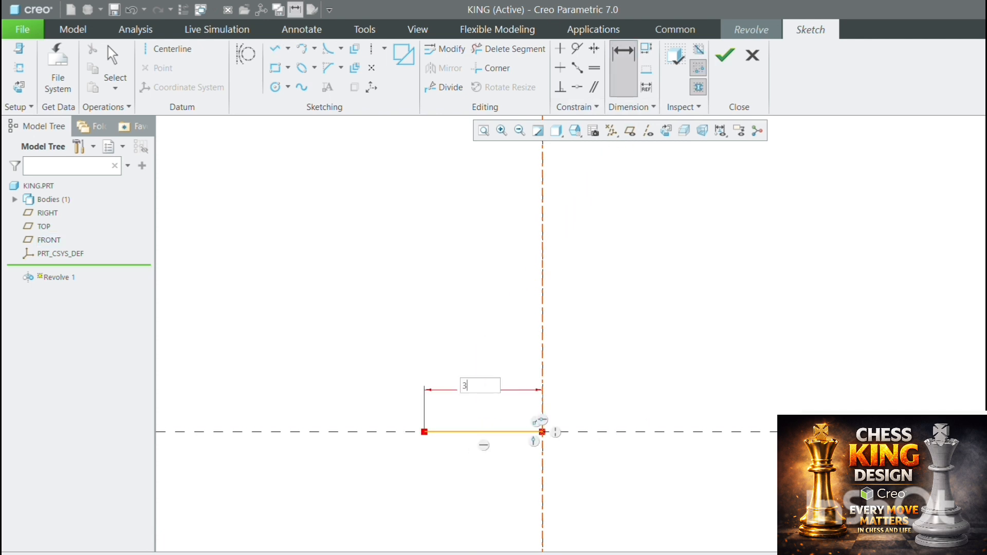
{"action": "type", "text": "30"}
{"action": "key", "text": "Return"}
Step: Change the base line's length to 25
{"action": "scroll", "coordinate": [502, 357], "scroll_direction": "down", "scroll_amount": 2}
{"action": "double_click", "coordinate": [488, 326]}
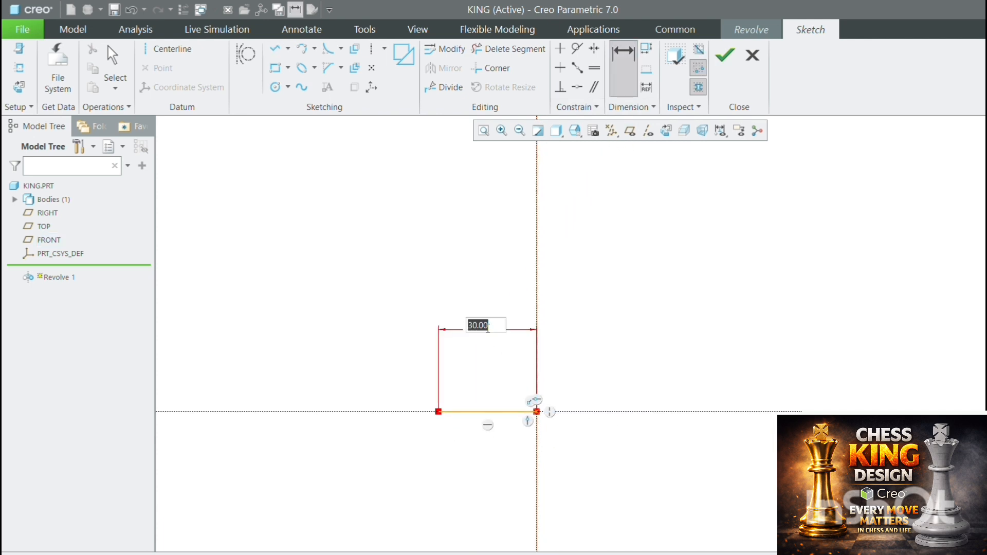
{"action": "scroll", "coordinate": [480, 359], "scroll_direction": "up", "scroll_amount": 1}
{"action": "type", "text": "25"}
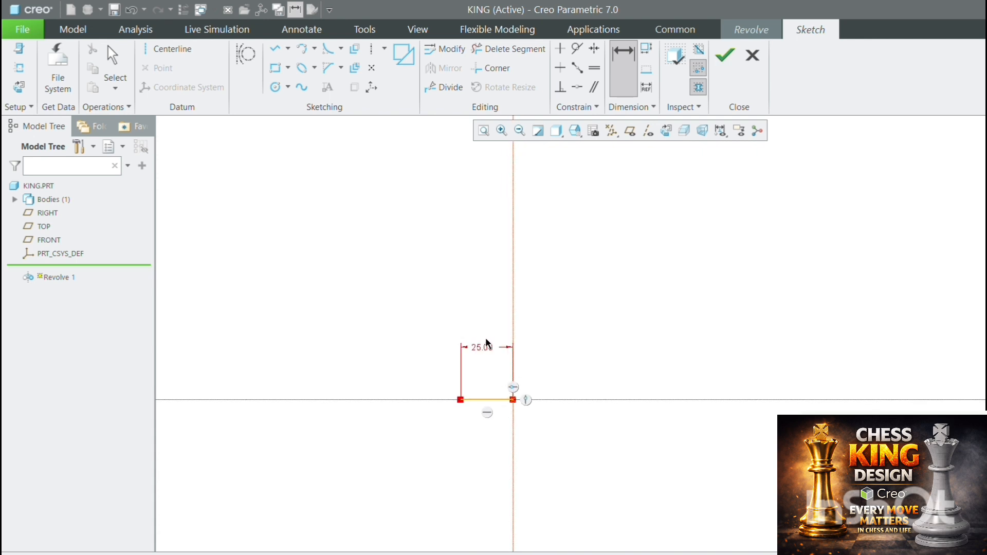
{"action": "key", "text": "Return"}
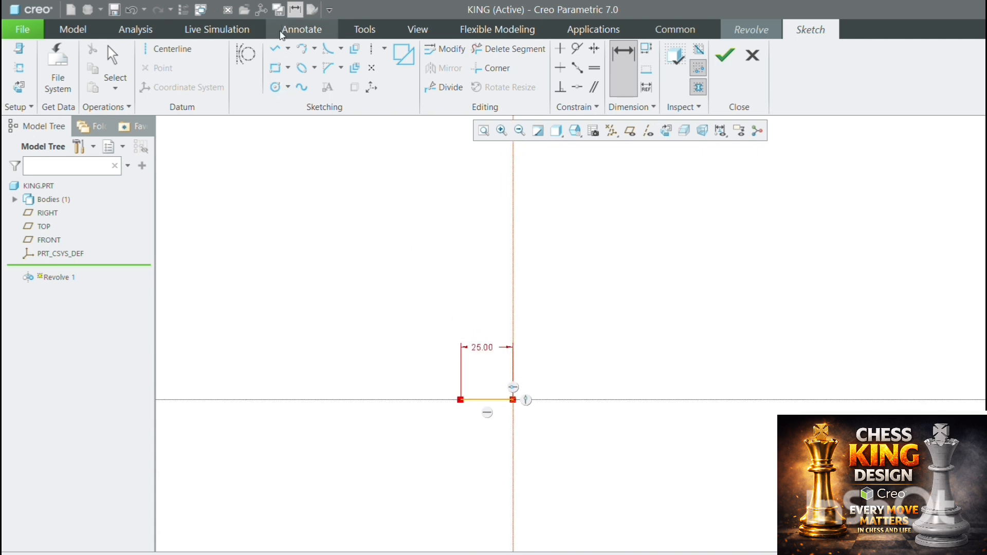
Step: Sketch a short vertical line upward from the outer end of the base line and start the Dimension command
{"action": "left_click", "coordinate": [277, 49]}
{"action": "scroll", "coordinate": [354, 214], "scroll_direction": "down", "scroll_amount": 2}
{"action": "scroll", "coordinate": [471, 440], "scroll_direction": "up", "scroll_amount": 3}
{"action": "scroll", "coordinate": [503, 472], "scroll_direction": "down", "scroll_amount": 2}
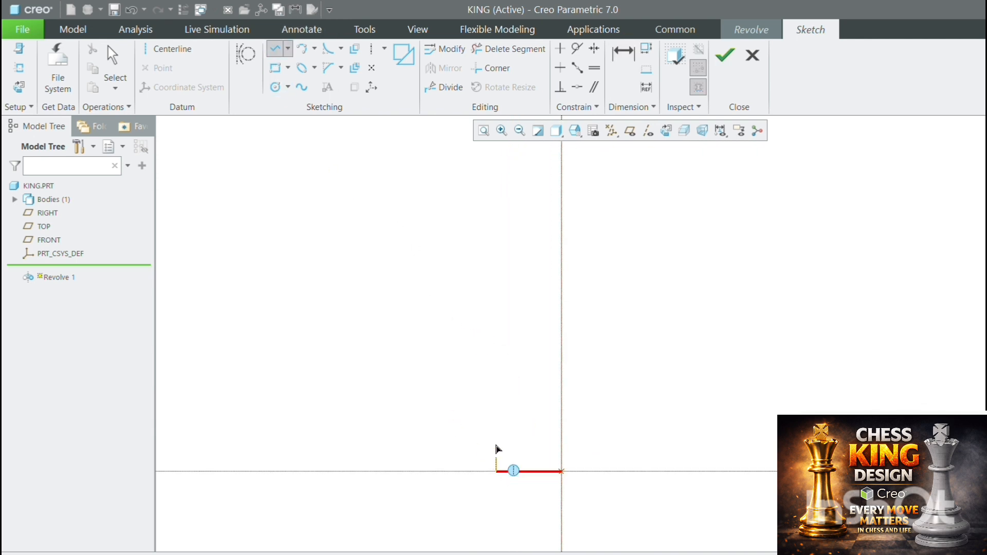
{"action": "left_click", "coordinate": [495, 471]}
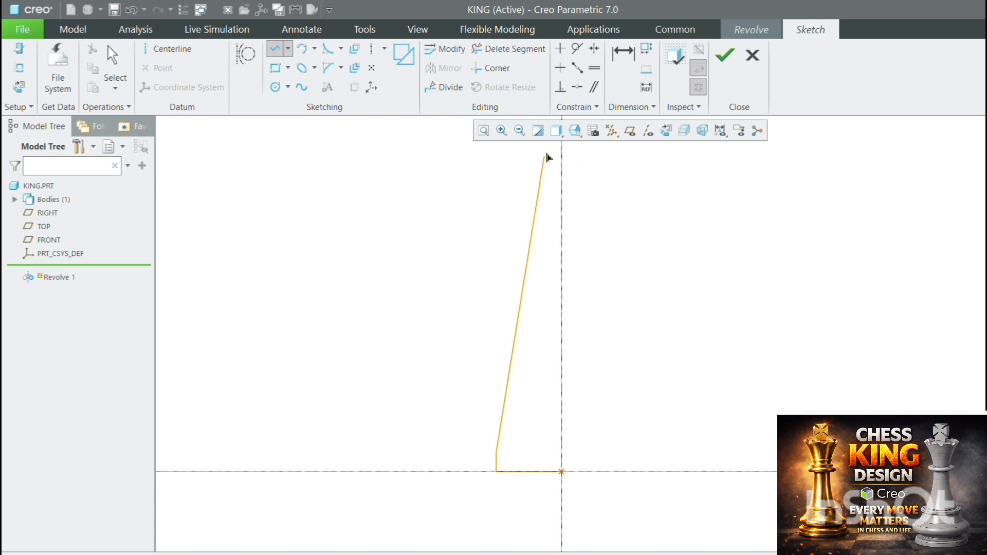
{"action": "left_click", "coordinate": [495, 453]}
{"action": "scroll", "coordinate": [535, 498], "scroll_direction": "down", "scroll_amount": 3}
{"action": "left_click", "coordinate": [623, 53]}
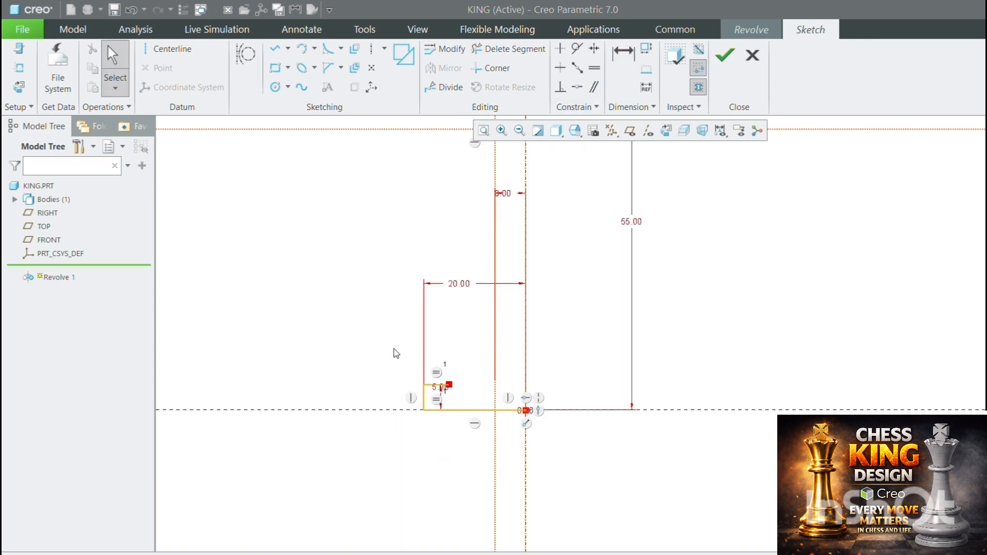
Step: Sketch a short vertical line up from the inner end of the base's upper ledge and dimension its height as 3
{"action": "left_click", "coordinate": [280, 49]}
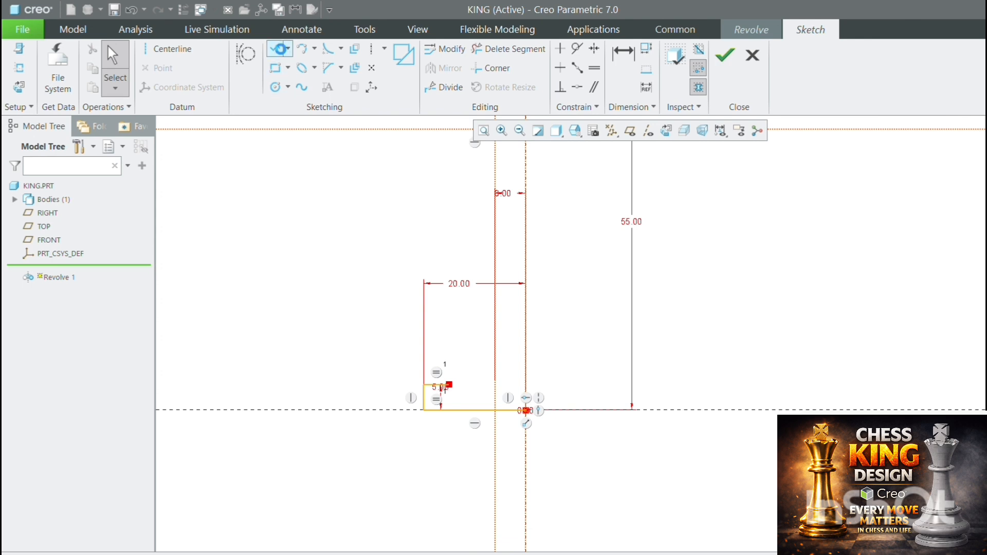
{"action": "left_click", "coordinate": [448, 384]}
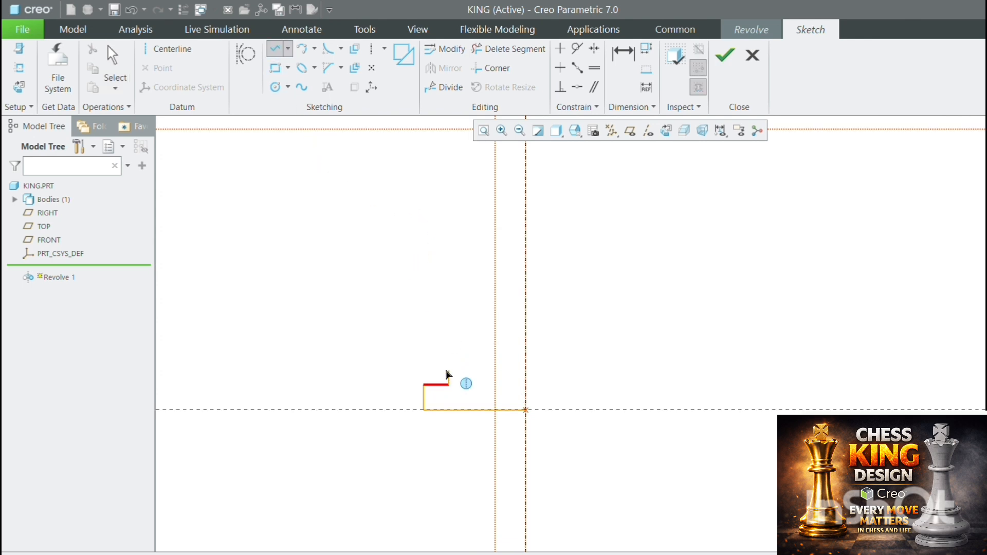
{"action": "left_click", "coordinate": [446, 372]}
{"action": "middle_click", "coordinate": [446, 372]}
{"action": "left_click", "coordinate": [625, 62]}
{"action": "scroll", "coordinate": [446, 385], "scroll_direction": "down", "scroll_amount": 3}
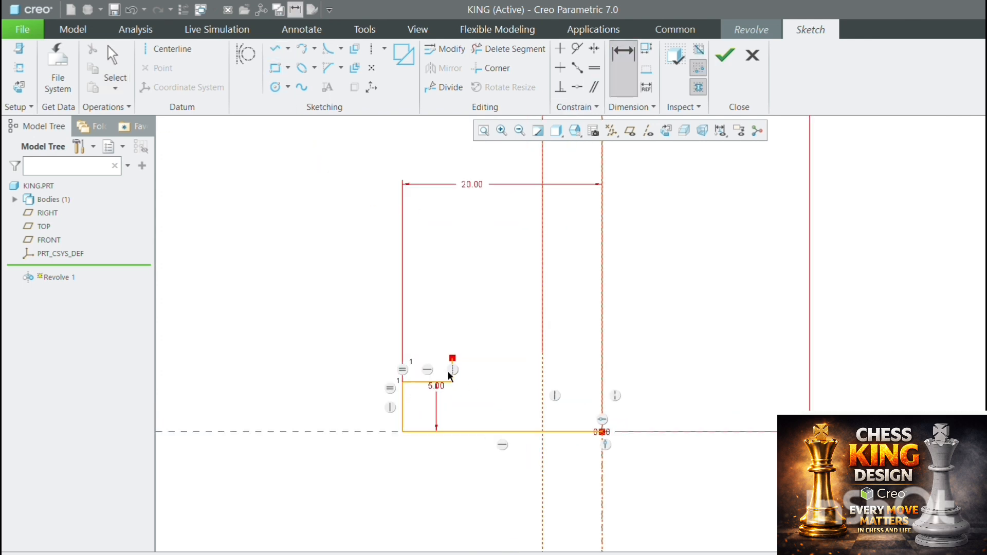
{"action": "left_click", "coordinate": [452, 375]}
{"action": "middle_click", "coordinate": [484, 364]}
{"action": "scroll", "coordinate": [481, 359], "scroll_direction": "up", "scroll_amount": 3}
{"action": "scroll", "coordinate": [478, 393], "scroll_direction": "down", "scroll_amount": 2}
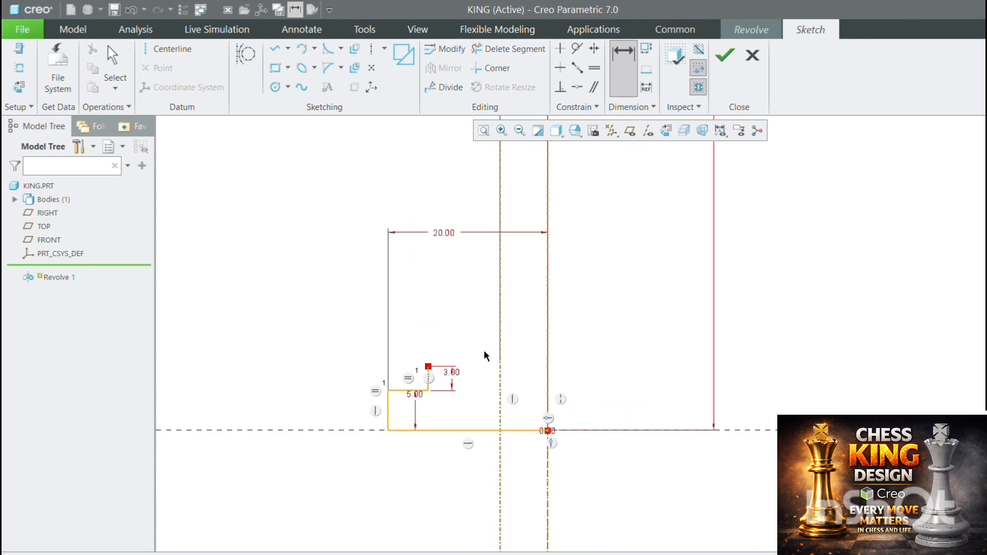
{"action": "left_click", "coordinate": [280, 52]}
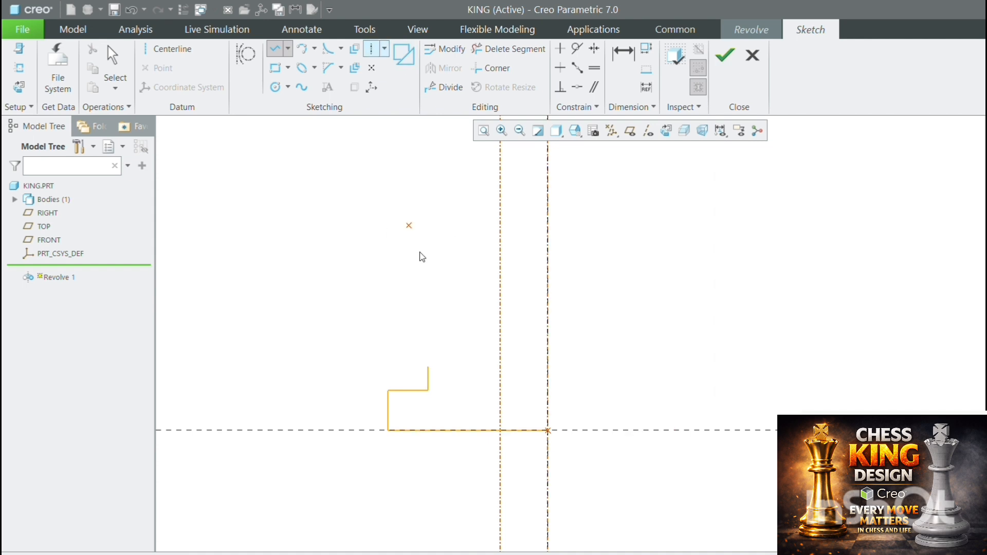
{"action": "left_click", "coordinate": [441, 301]}
{"action": "left_click", "coordinate": [355, 308]}
{"action": "key", "text": "ctrl+z"}
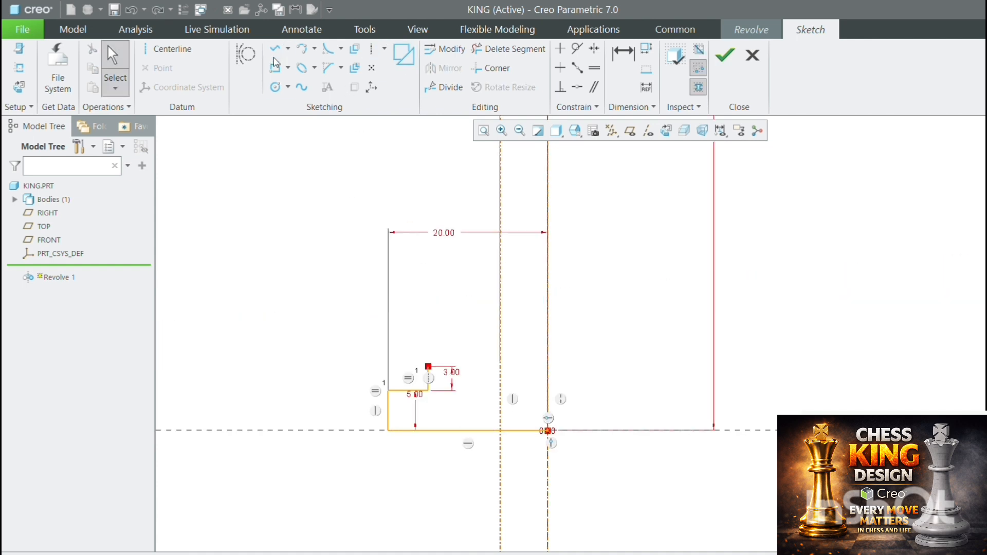
Step: Sketch two connected slanted lines from the top of the 3-high segment, one rising outward and one returning toward the axis
{"action": "left_click", "coordinate": [278, 56]}
{"action": "left_click", "coordinate": [427, 366]}
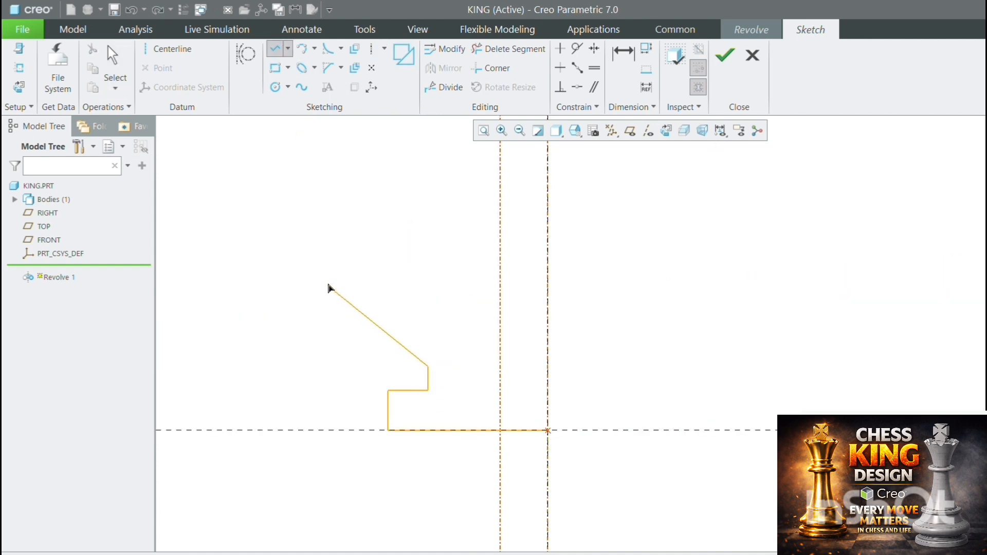
{"action": "left_click", "coordinate": [333, 322]}
{"action": "left_click", "coordinate": [441, 285]}
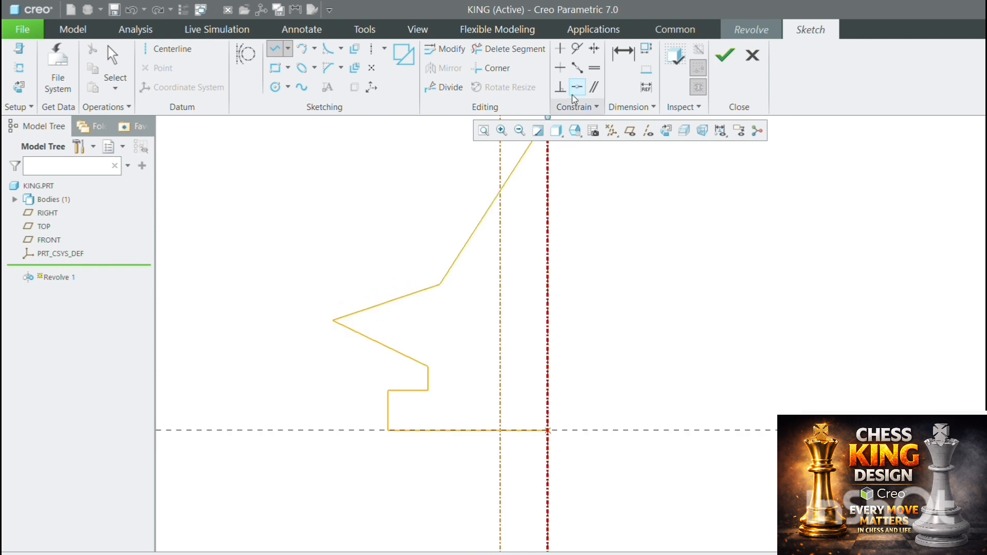
Step: Dimension the angle between the short vertical segment and the lower slanted line as 115 degrees
{"action": "left_click", "coordinate": [623, 56]}
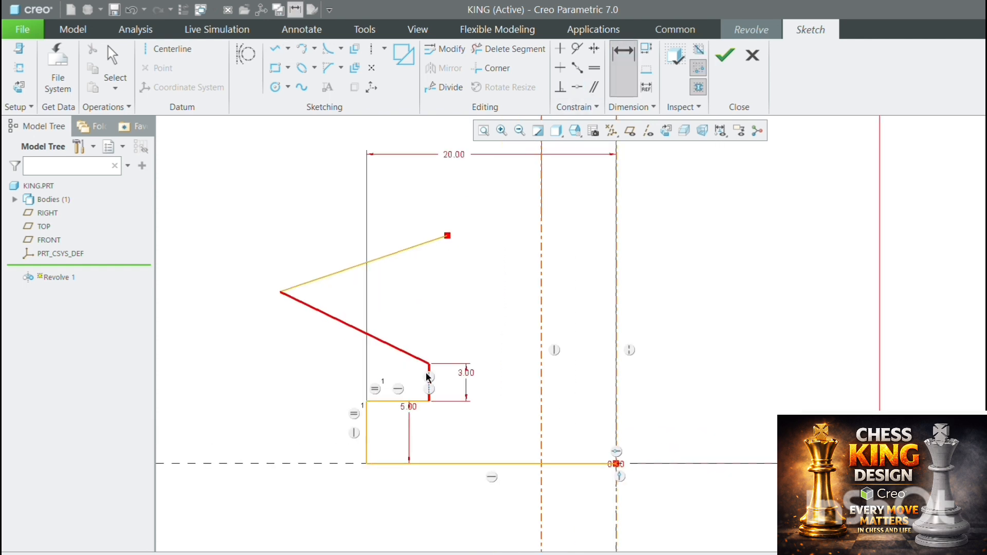
{"action": "scroll", "coordinate": [400, 373], "scroll_direction": "up", "scroll_amount": 2}
{"action": "type", "text": "11"}
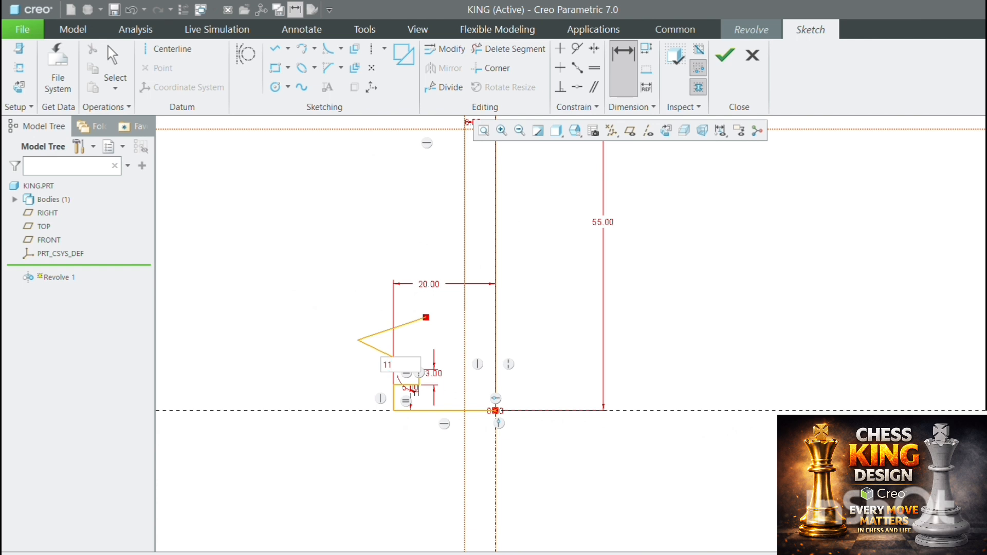
{"action": "key", "text": "Escape"}
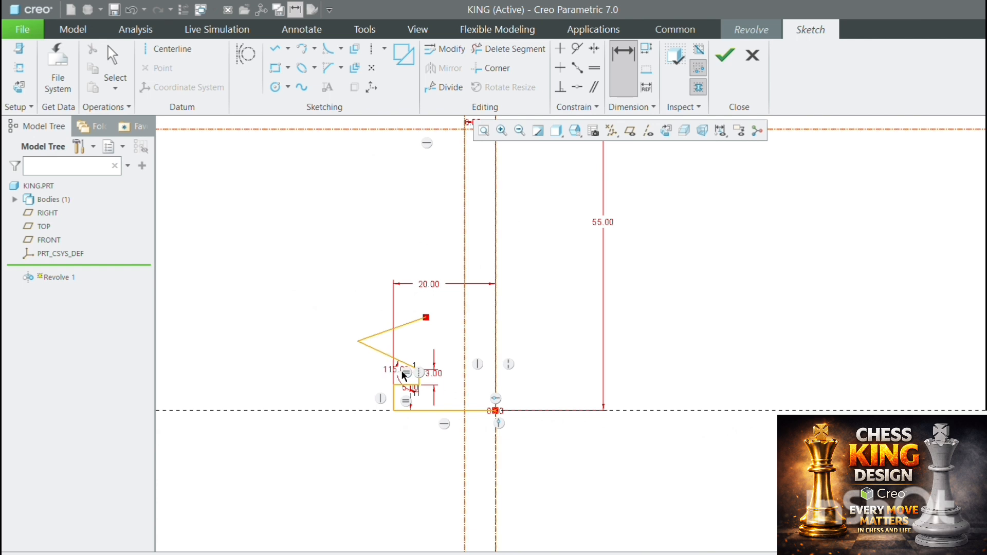
Step: Dimension the profile's free endpoint 14 from the axis and set the angle between the two slanted lines to 60 degrees
{"action": "middle_click", "coordinate": [457, 312]}
{"action": "type", "text": "14"}
{"action": "key", "text": "Return"}
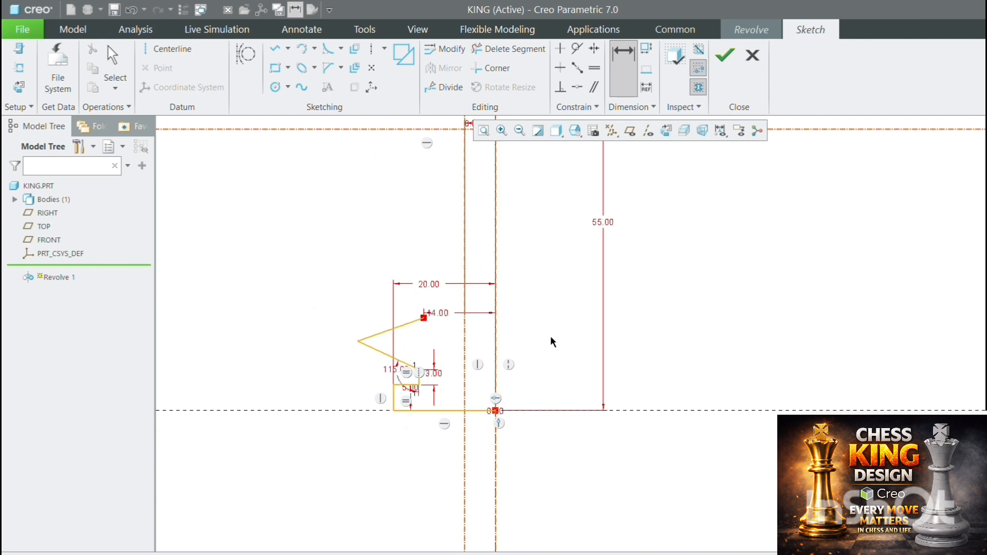
{"action": "scroll", "coordinate": [402, 342], "scroll_direction": "up", "scroll_amount": 1}
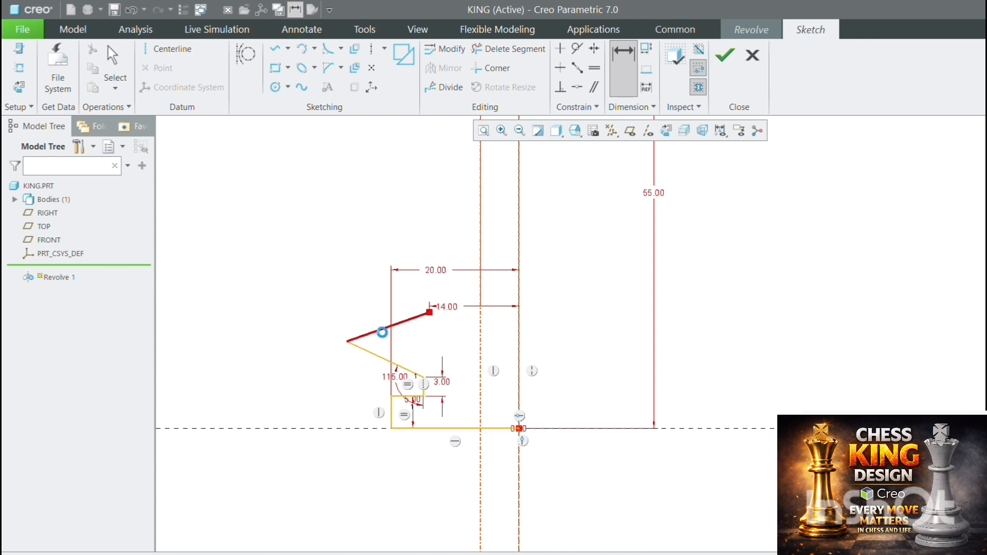
{"action": "type", "text": "60"}
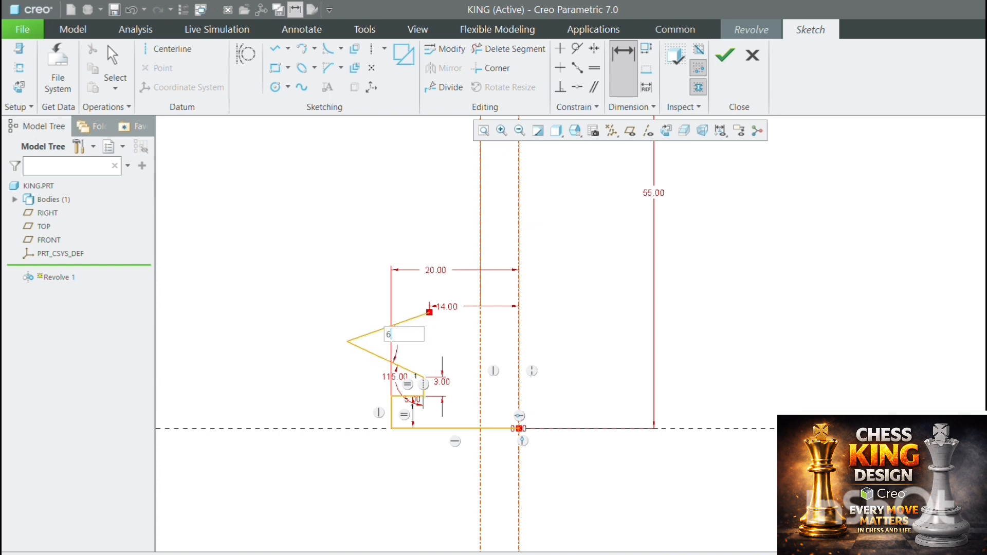
{"action": "key", "text": "Return"}
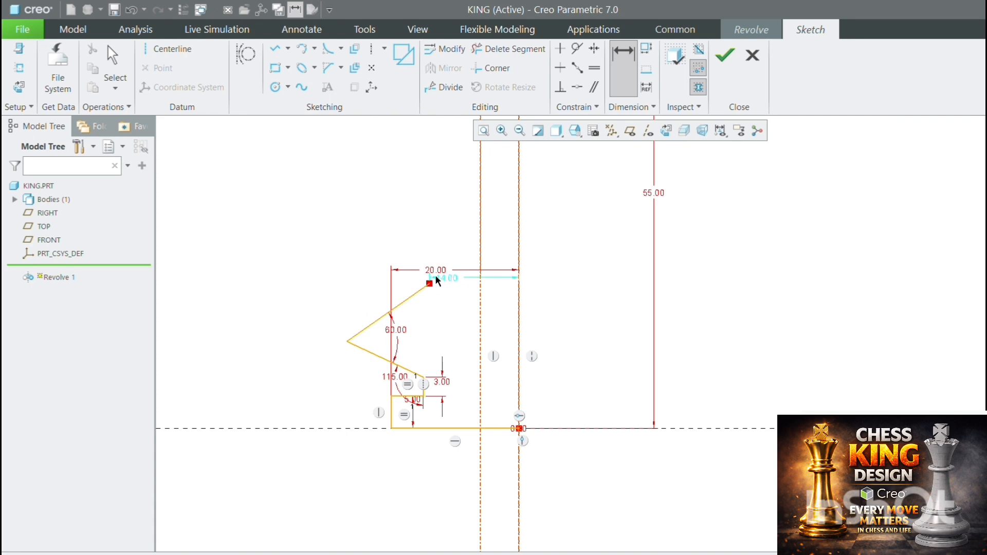
{"action": "scroll", "coordinate": [377, 353], "scroll_direction": "down", "scroll_amount": 1}
{"action": "scroll", "coordinate": [471, 372], "scroll_direction": "down", "scroll_amount": 4}
{"action": "scroll", "coordinate": [463, 319], "scroll_direction": "up", "scroll_amount": 4}
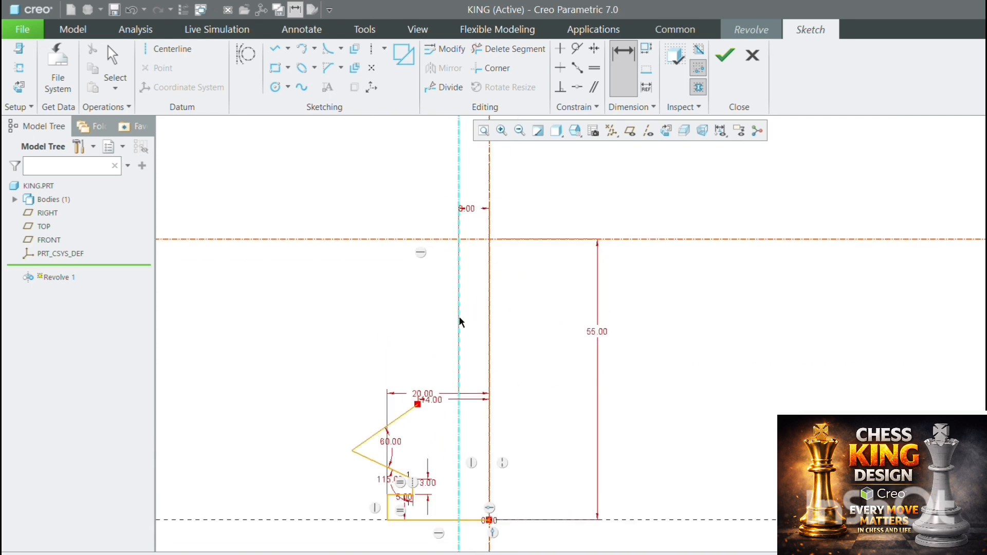
{"action": "left_click", "coordinate": [460, 319]}
{"action": "scroll", "coordinate": [463, 329], "scroll_direction": "down", "scroll_amount": 2}
{"action": "scroll", "coordinate": [438, 338], "scroll_direction": "up", "scroll_amount": 1}
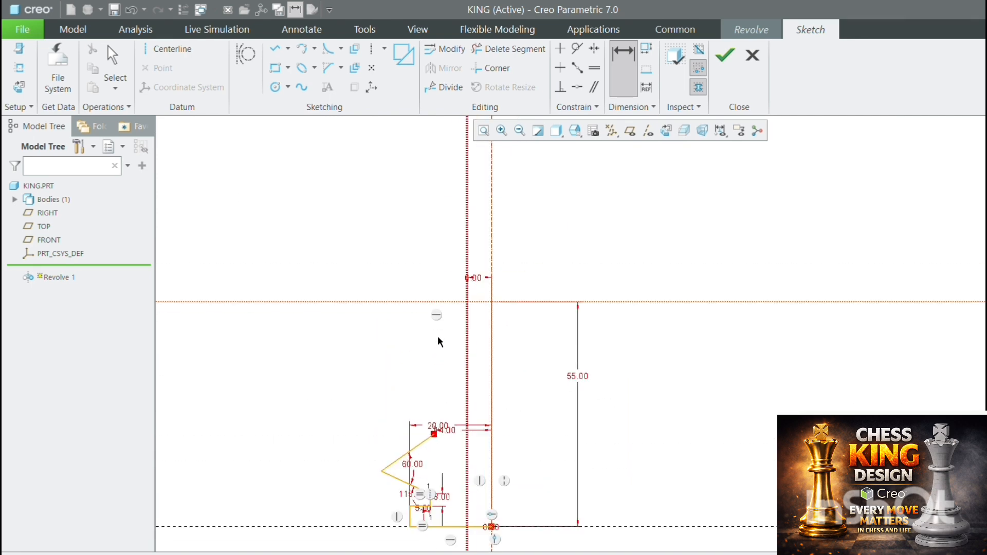
{"action": "scroll", "coordinate": [416, 446], "scroll_direction": "up", "scroll_amount": 1}
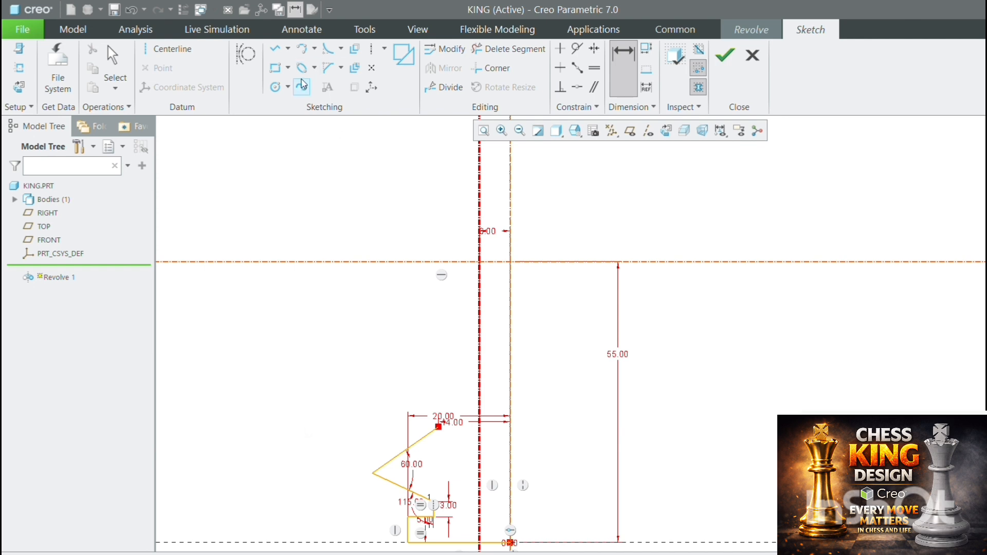
Step: Fillet the outer tip between the two slanted lines and dimension its radius as 4
{"action": "left_click", "coordinate": [304, 49]}
{"action": "left_click", "coordinate": [328, 49]}
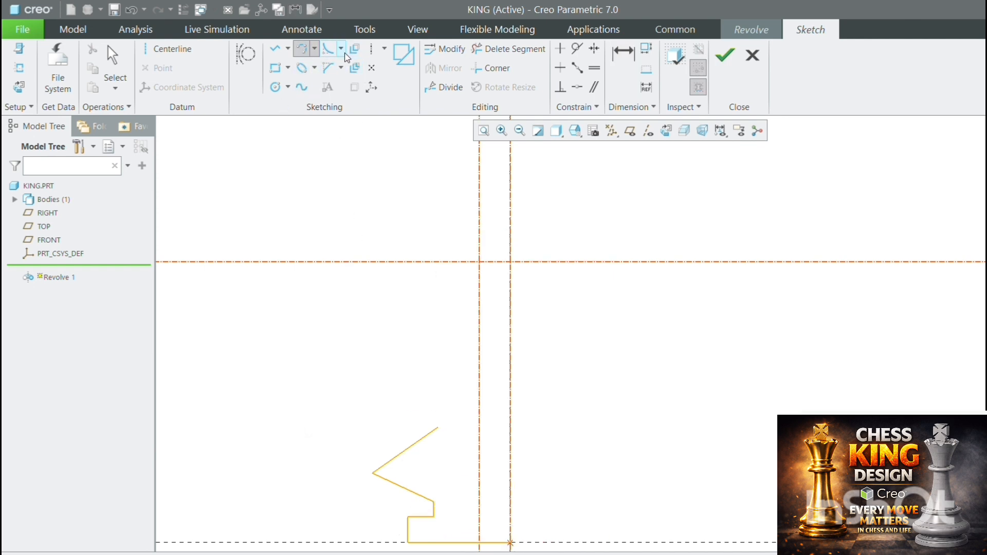
{"action": "left_click", "coordinate": [397, 485]}
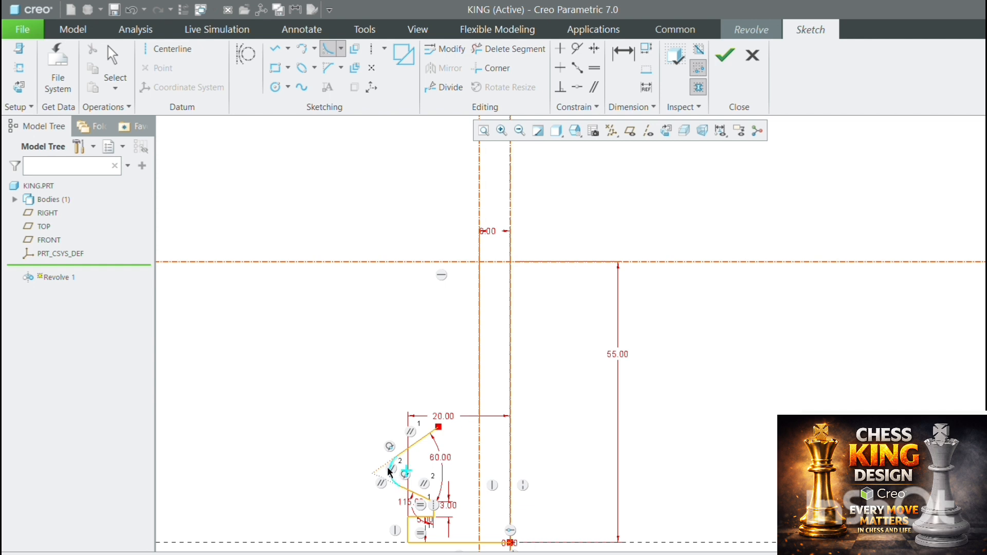
{"action": "middle_click", "coordinate": [388, 468]}
{"action": "left_click", "coordinate": [627, 67]}
{"action": "left_click", "coordinate": [390, 477]}
{"action": "middle_click", "coordinate": [346, 467]}
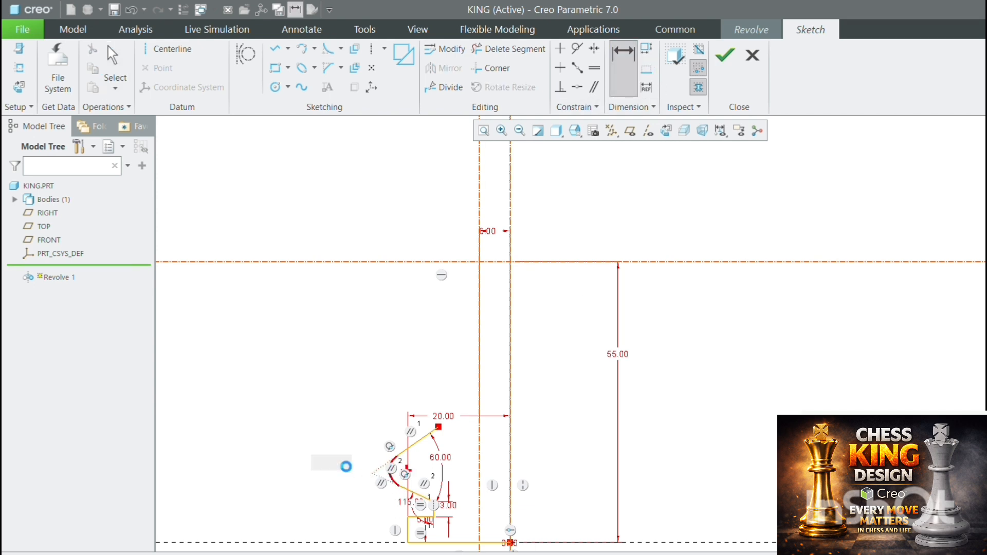
{"action": "key", "text": "Return"}
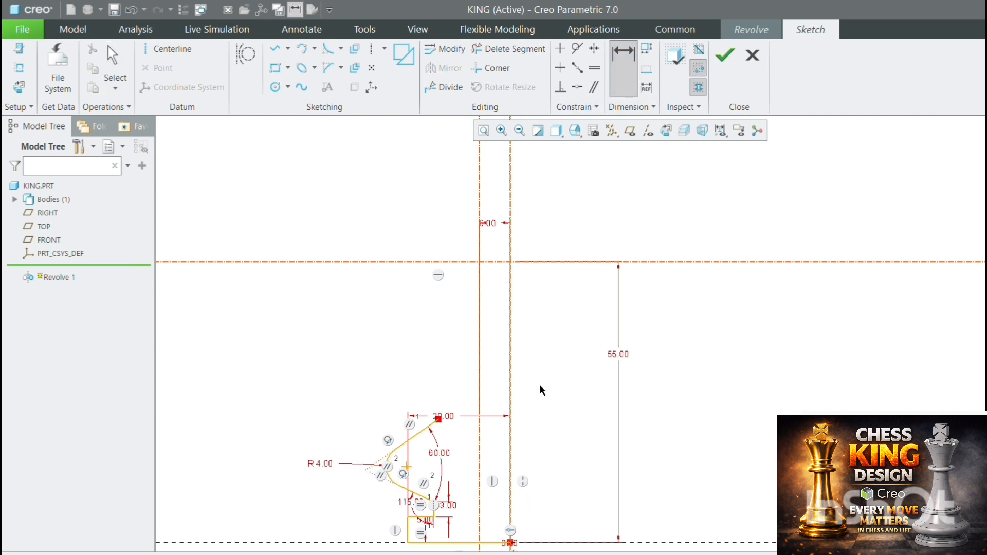
Step: Set the height of the horizontal centerline above the base to 65
{"action": "middle_click_drag", "start_coordinate": [540, 386], "coordinate": [555, 367], "text": "shift"}
{"action": "scroll", "coordinate": [484, 396], "scroll_direction": "up", "scroll_amount": 2}
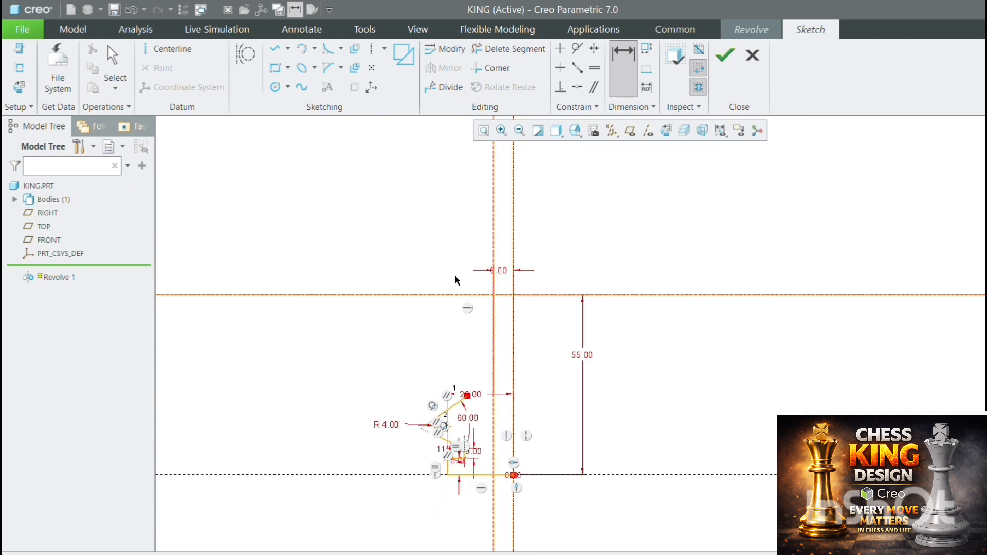
{"action": "double_click", "coordinate": [590, 354]}
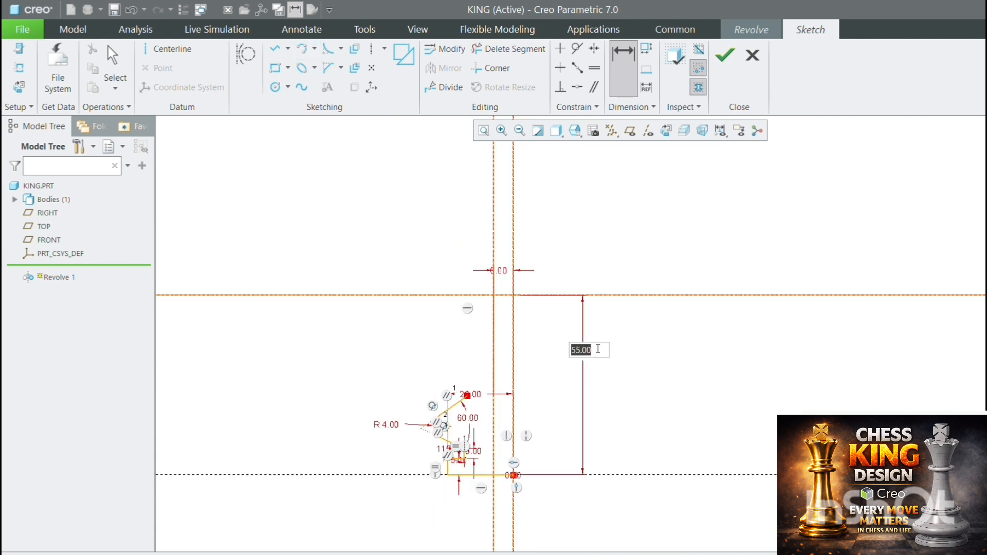
{"action": "type", "text": "65"}
{"action": "key", "text": "Return"}
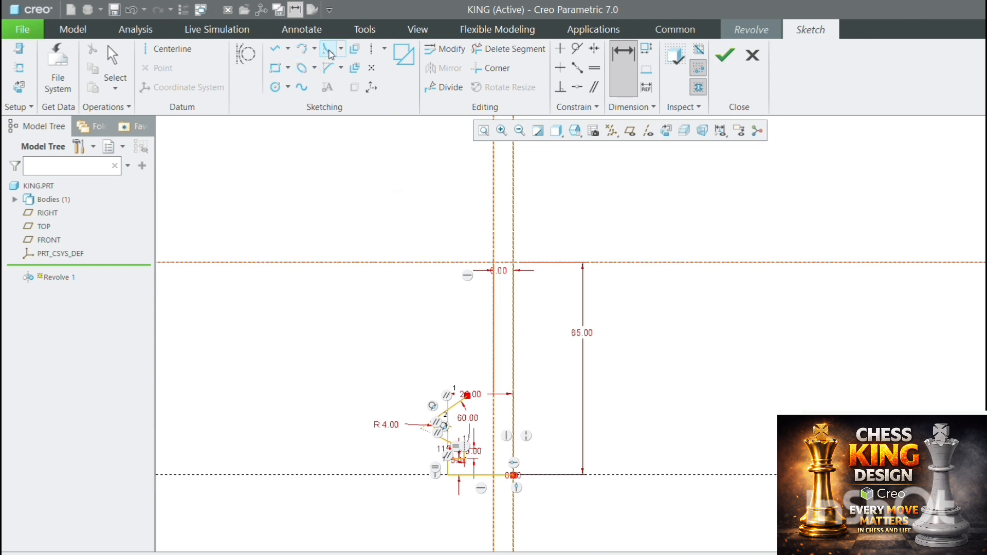
{"action": "left_click", "coordinate": [329, 52]}
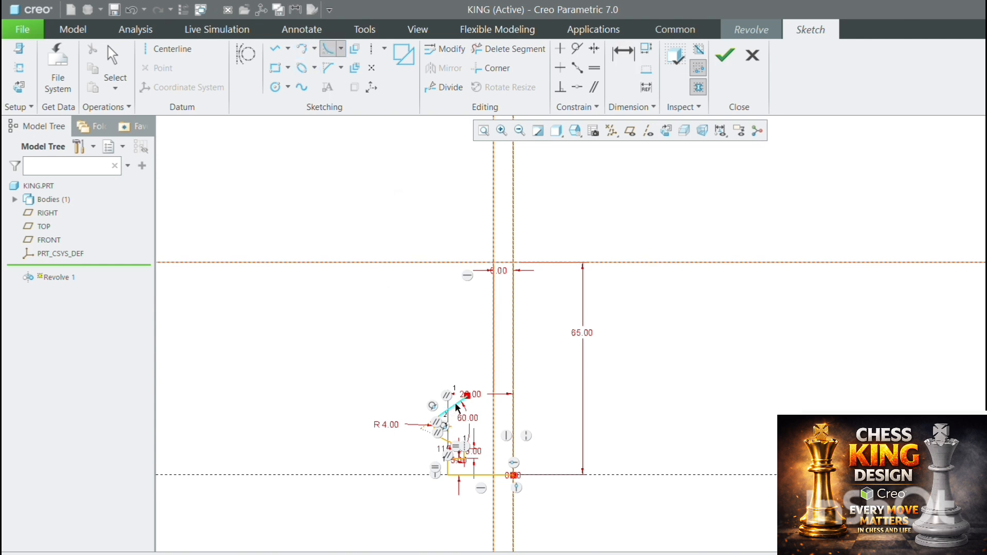
{"action": "left_click", "coordinate": [302, 48]}
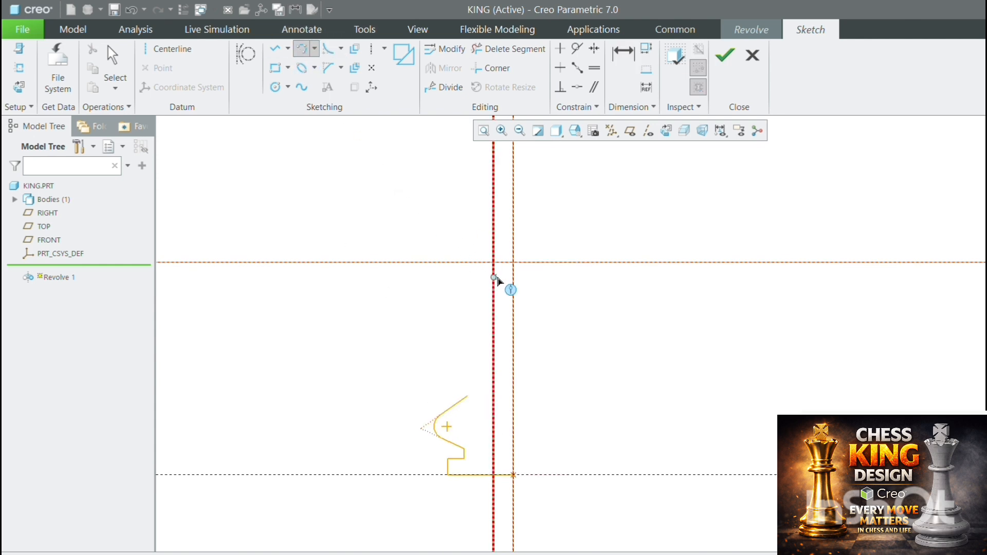
{"action": "left_click", "coordinate": [468, 395]}
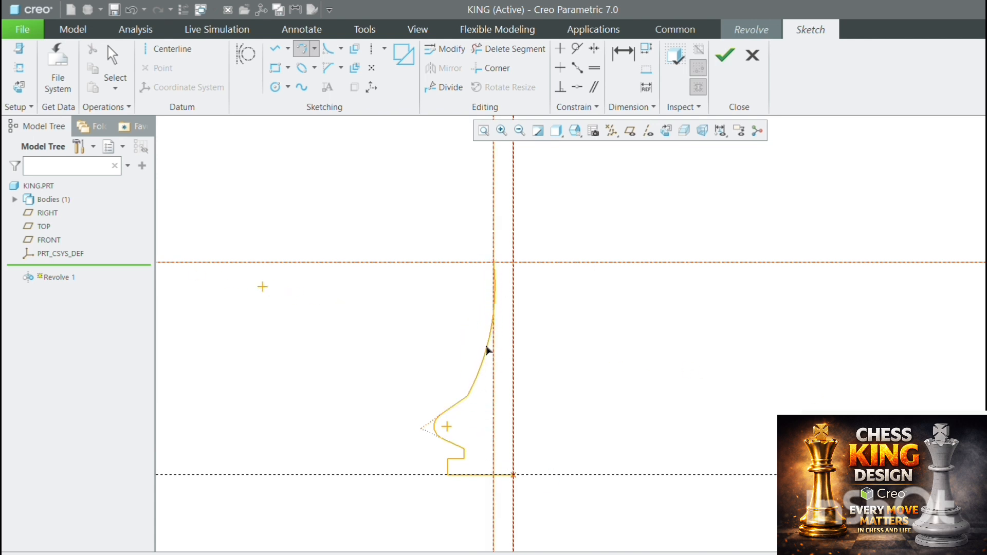
{"action": "middle_click", "coordinate": [320, 473]}
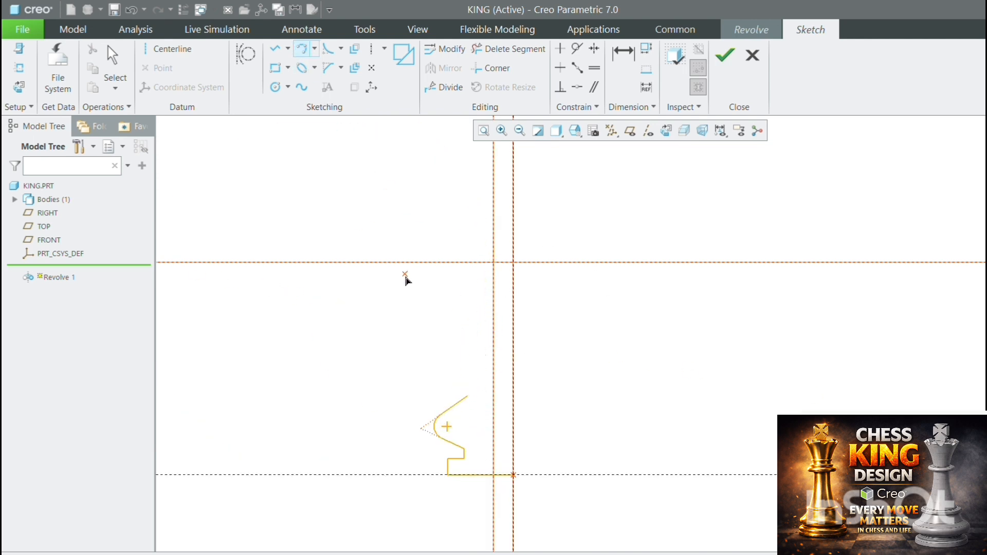
Step: Draw a three-point arc from the upper slanted line to where the horizontal centerline crosses the vertical centerline beside the axis
{"action": "left_click", "coordinate": [453, 404]}
{"action": "left_click", "coordinate": [495, 263]}
{"action": "left_click", "coordinate": [483, 348]}
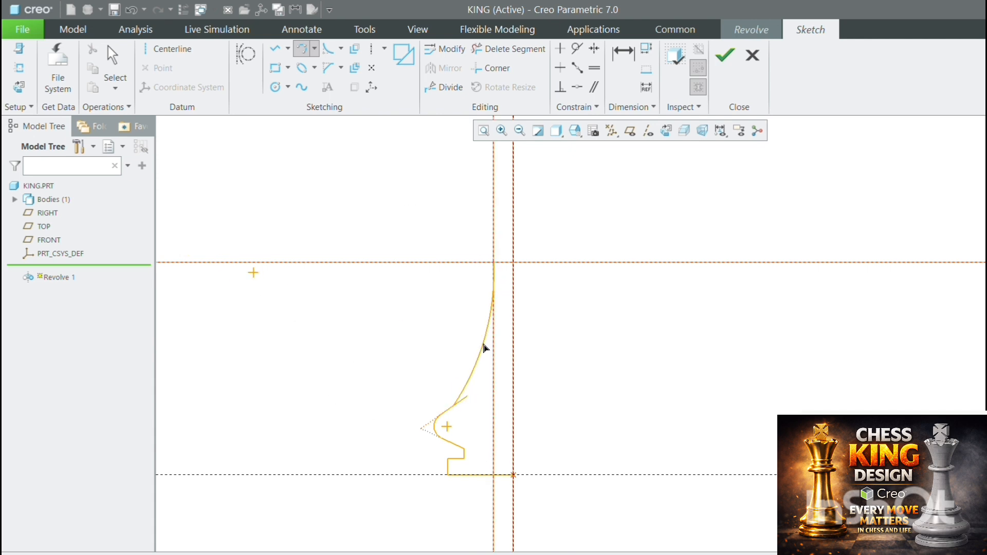
{"action": "middle_click", "coordinate": [483, 348]}
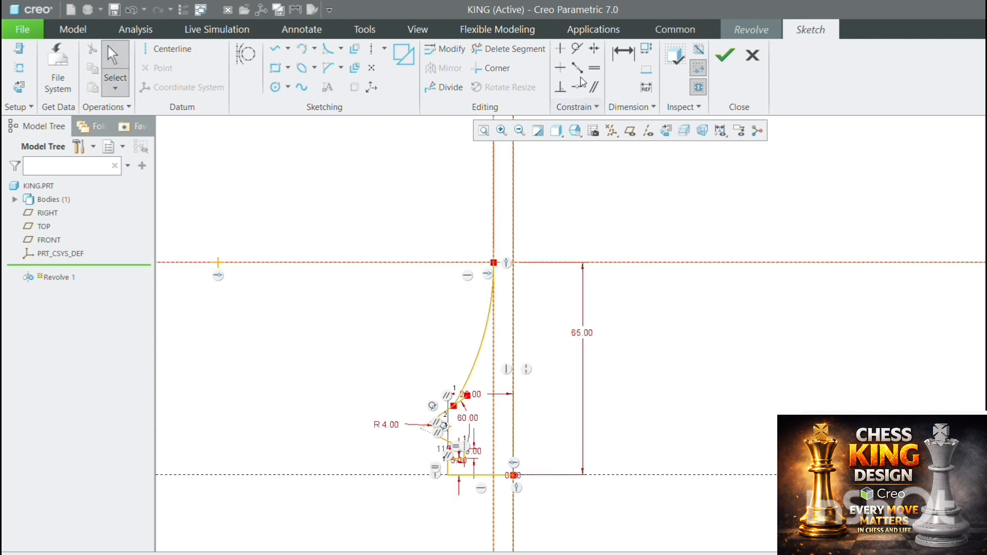
Step: Trim away the end of the upper slanted line that extends past the new arc
{"action": "left_click", "coordinate": [509, 49]}
{"action": "scroll", "coordinate": [467, 409], "scroll_direction": "up", "scroll_amount": 1}
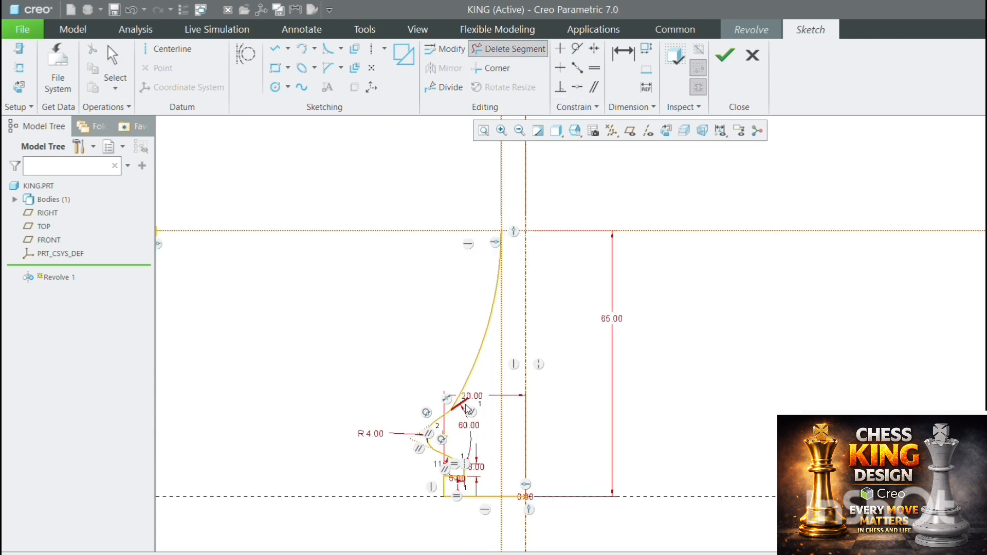
{"action": "left_click", "coordinate": [467, 409]}
{"action": "scroll", "coordinate": [417, 329], "scroll_direction": "down", "scroll_amount": 2}
{"action": "middle_click", "coordinate": [418, 339]}
{"action": "scroll", "coordinate": [471, 446], "scroll_direction": "up", "scroll_amount": 3}
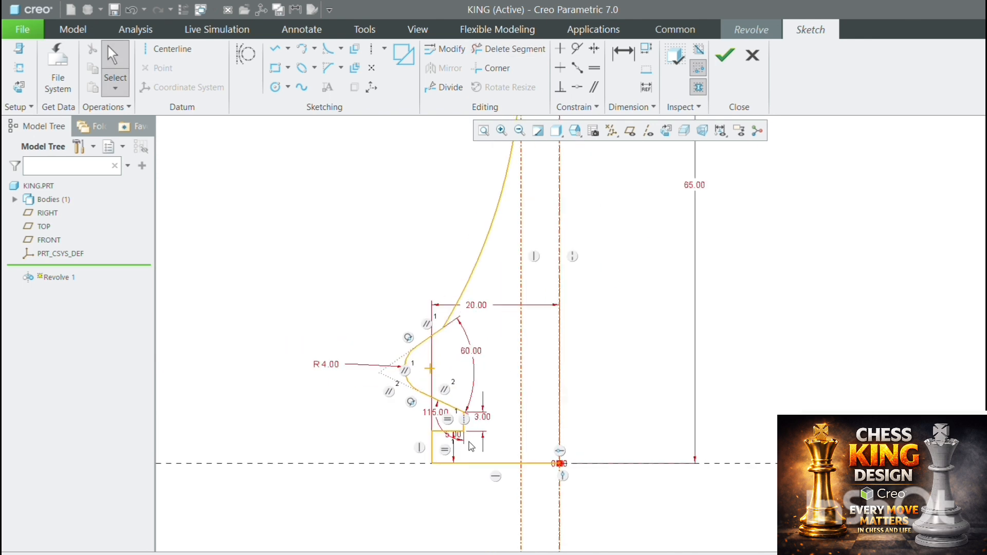
{"action": "scroll", "coordinate": [471, 446], "scroll_direction": "down", "scroll_amount": 2}
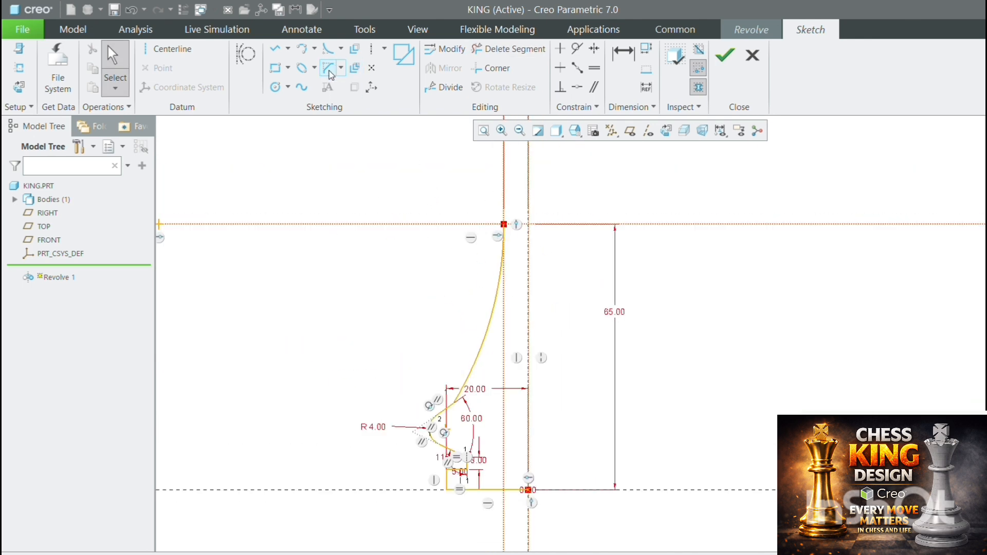
Step: Draw a three-segment rectangular collar outward from the arc's top end and back to the vertical centerline
{"action": "left_click", "coordinate": [276, 49]}
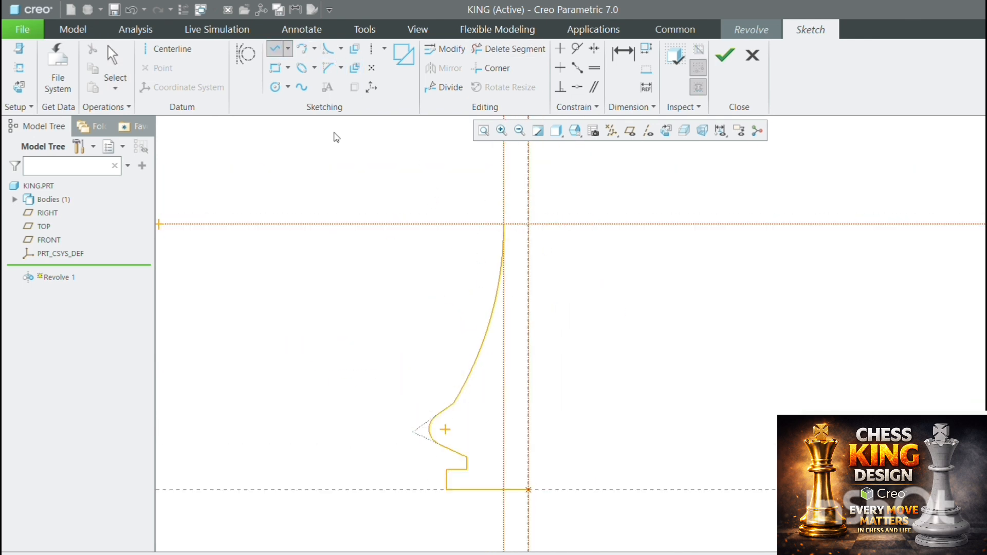
{"action": "left_click", "coordinate": [503, 224]}
{"action": "left_click", "coordinate": [483, 213]}
{"action": "left_click", "coordinate": [503, 213]}
Step: Dimension the height of the collar's vertical segment as 3
{"action": "left_click", "coordinate": [625, 56]}
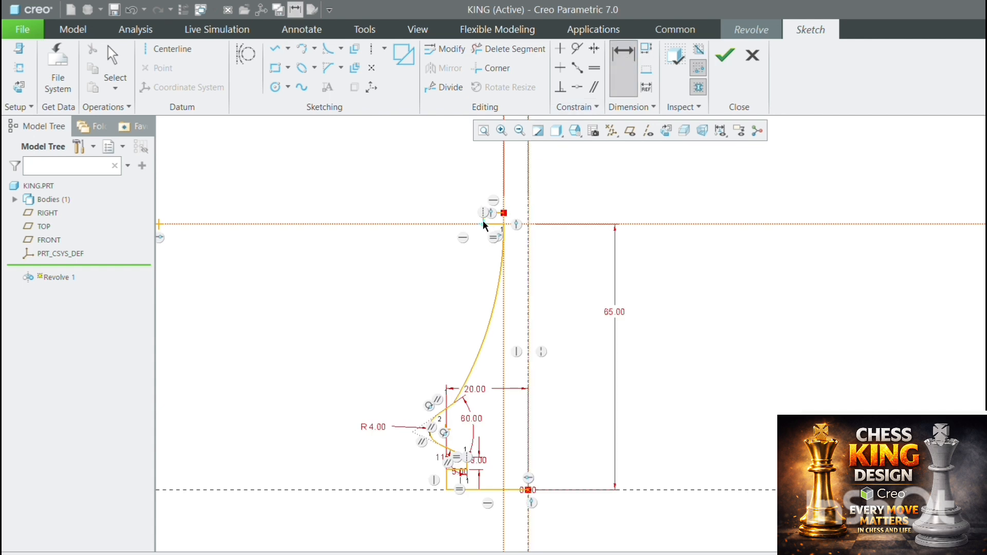
{"action": "middle_click", "coordinate": [448, 214]}
{"action": "type", "text": "3"}
{"action": "key", "text": "Return"}
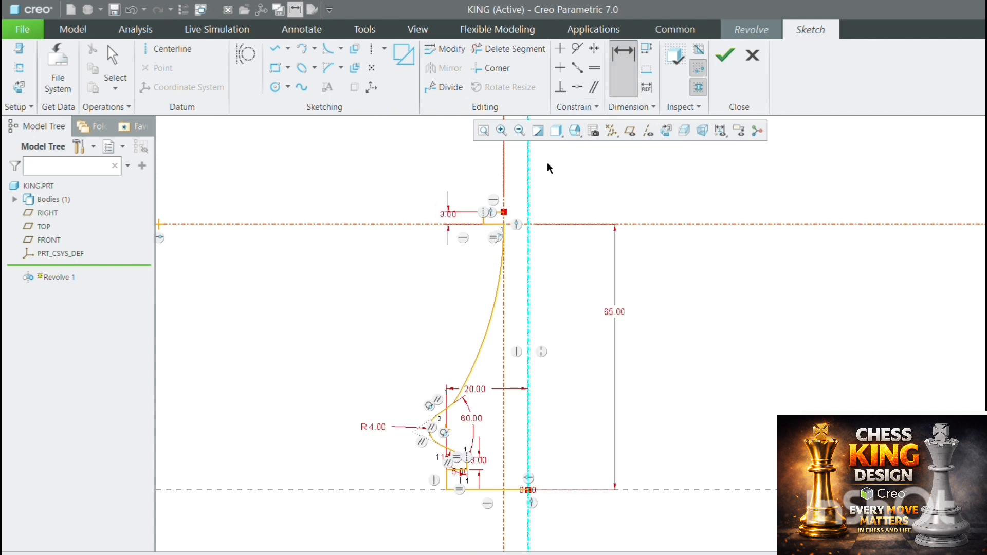
{"action": "scroll", "coordinate": [546, 164], "scroll_direction": "down", "scroll_amount": 2}
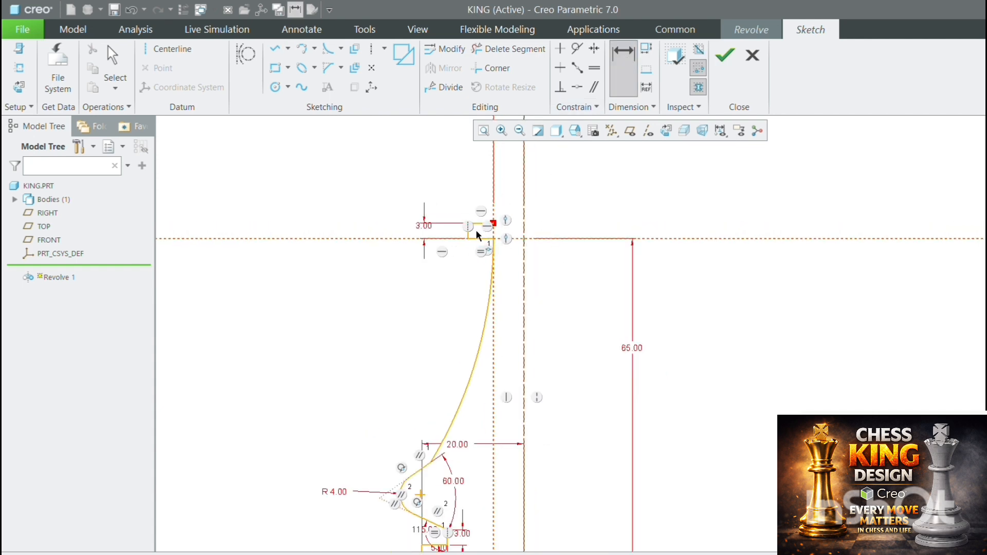
{"action": "scroll", "coordinate": [478, 253], "scroll_direction": "up", "scroll_amount": 1}
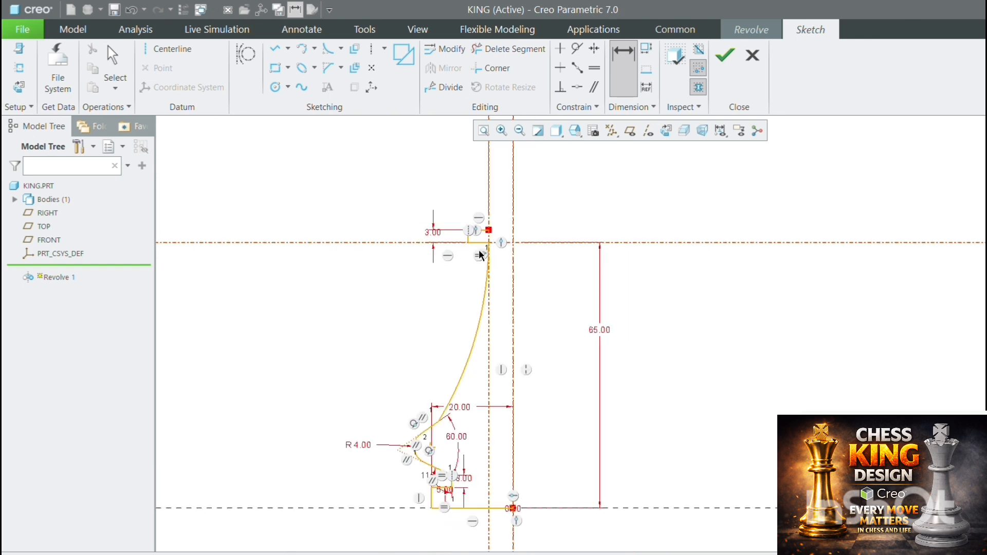
{"action": "scroll", "coordinate": [435, 264], "scroll_direction": "up", "scroll_amount": 1}
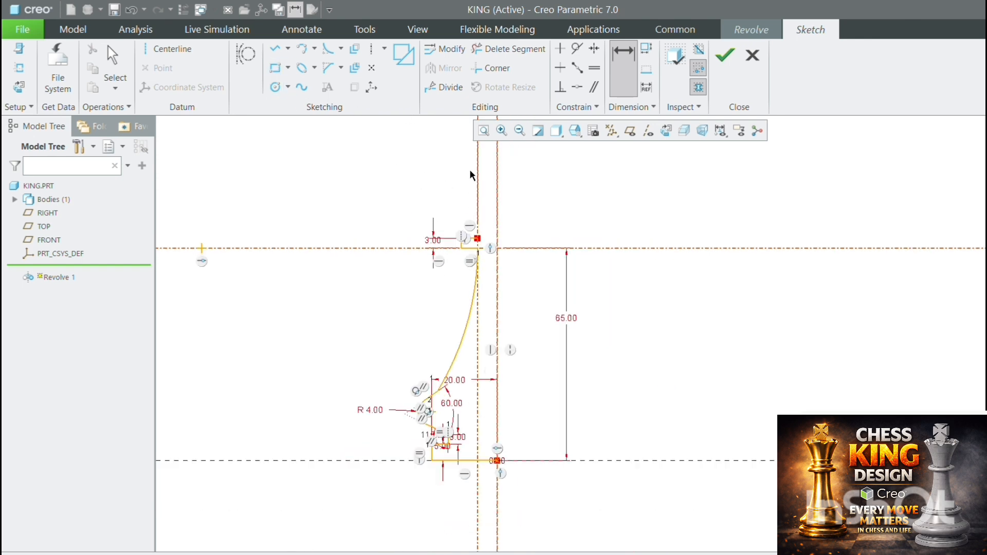
{"action": "scroll", "coordinate": [442, 131], "scroll_direction": "down", "scroll_amount": 2}
{"action": "left_click", "coordinate": [371, 49]}
{"action": "scroll", "coordinate": [458, 152], "scroll_direction": "up", "scroll_amount": 2}
{"action": "scroll", "coordinate": [470, 195], "scroll_direction": "up", "scroll_amount": 1}
{"action": "left_click", "coordinate": [458, 390]}
{"action": "key", "text": "ctrl+z"}
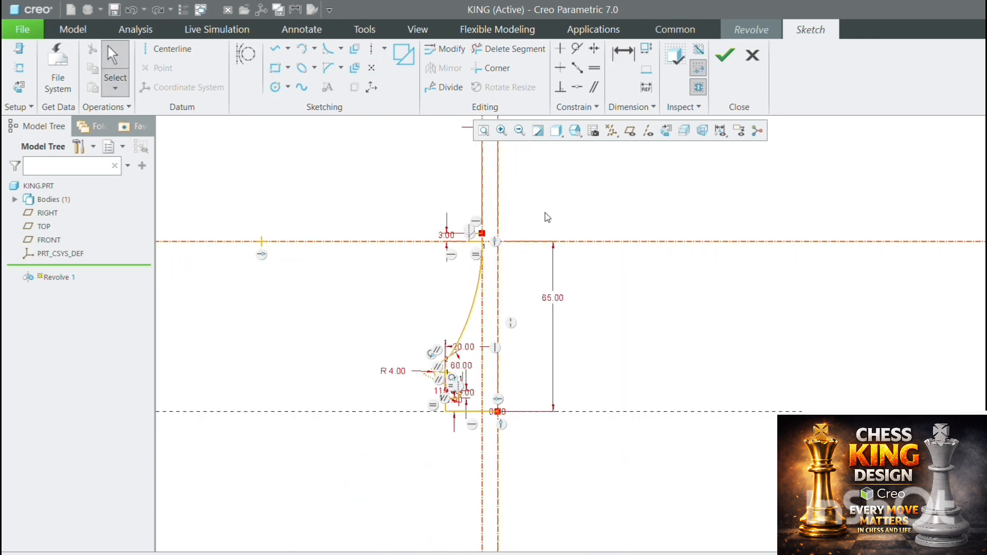
Step: Draw a new vertical centerline on the other side of the axis and dimension its distance from the axis as -10
{"action": "left_click", "coordinate": [371, 49]}
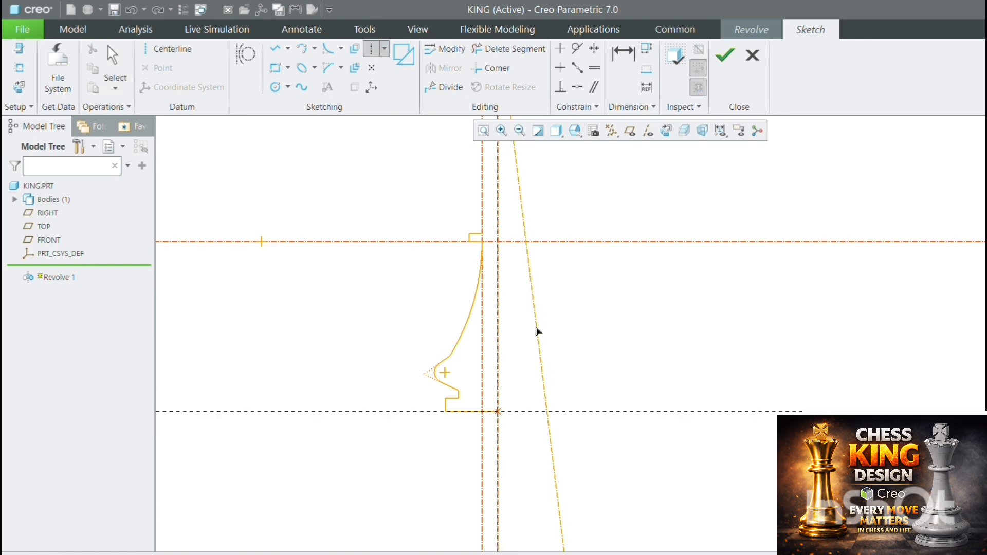
{"action": "left_click", "coordinate": [519, 386]}
{"action": "left_click", "coordinate": [623, 55]}
{"action": "left_click", "coordinate": [498, 201]}
{"action": "left_click", "coordinate": [522, 193]}
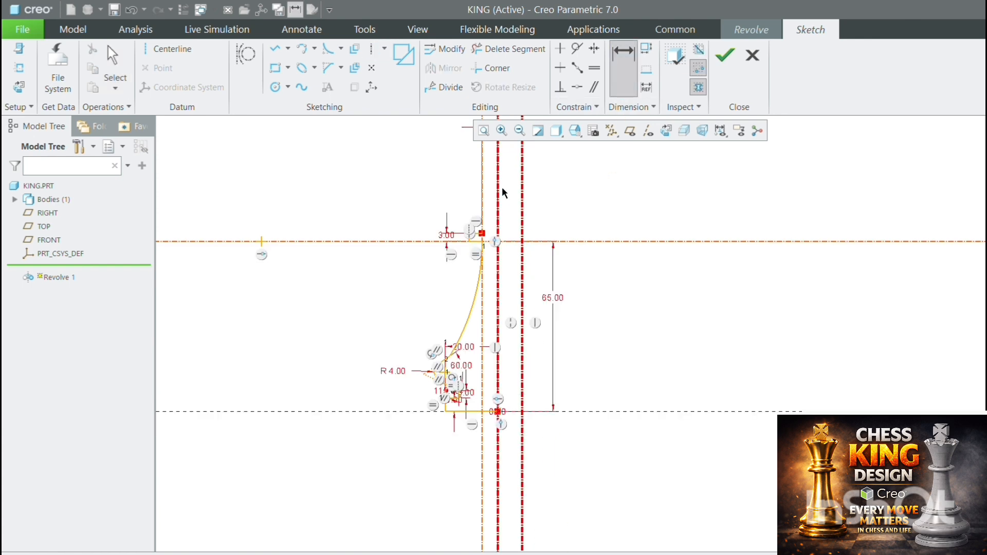
{"action": "middle_click", "coordinate": [501, 185]}
{"action": "type", "text": "-10"}
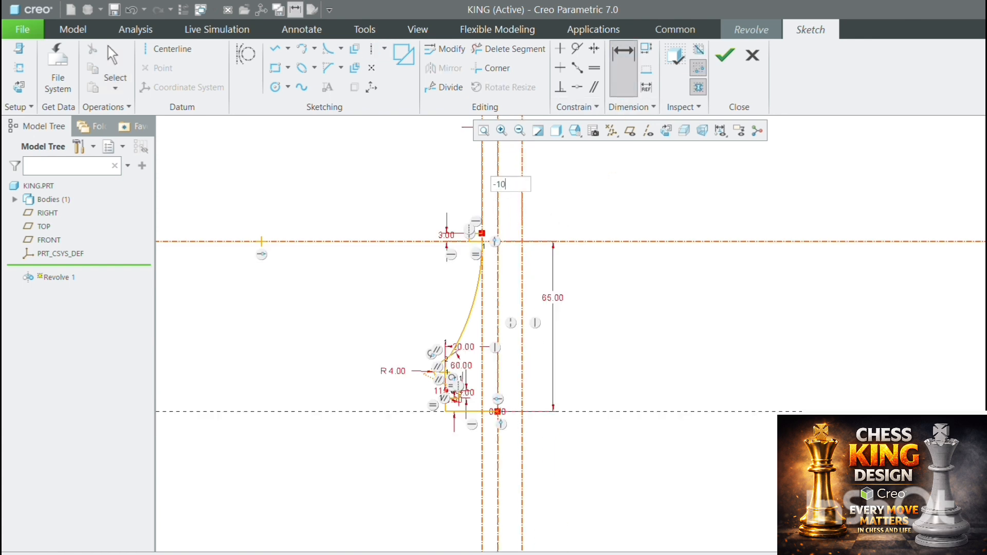
{"action": "key", "text": "Return"}
Step: Try to set the new vertical centerline's distance from the axis to 15
{"action": "double_click", "coordinate": [492, 189]}
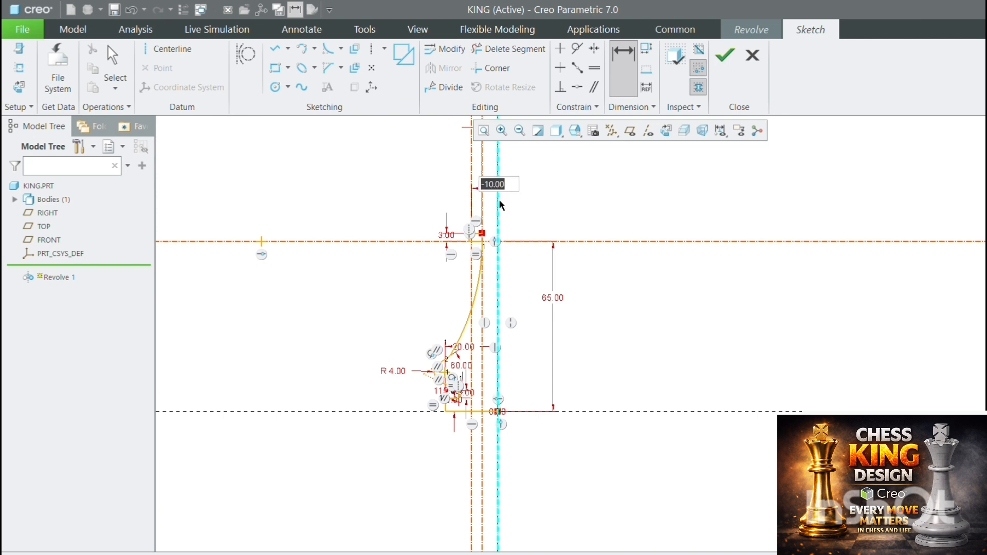
{"action": "type", "text": "15"}
{"action": "key", "text": "Return"}
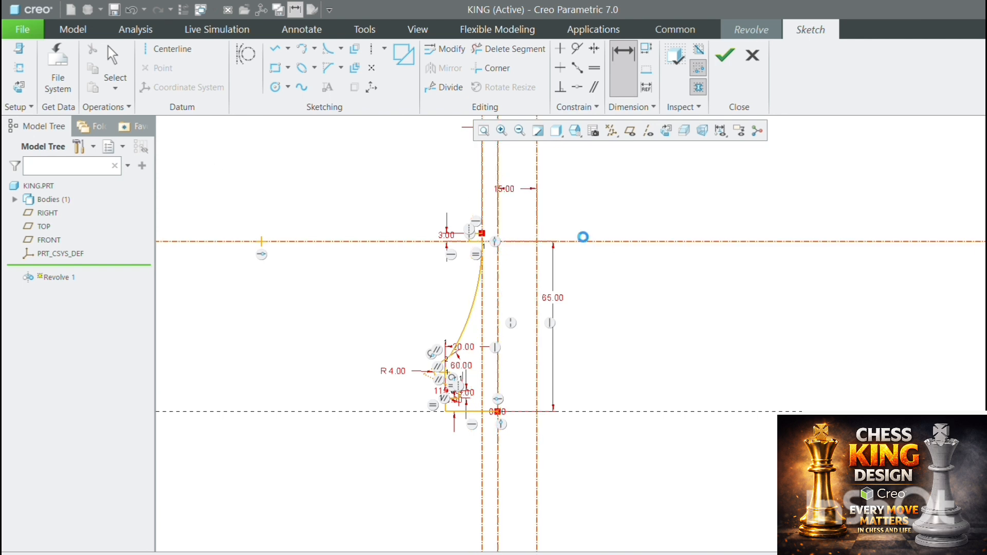
{"action": "key", "text": "ctrl+z"}
Step: Set the new vertical centerline's distance from the axis to -15
{"action": "double_click", "coordinate": [490, 189]}
{"action": "type", "text": "15"}
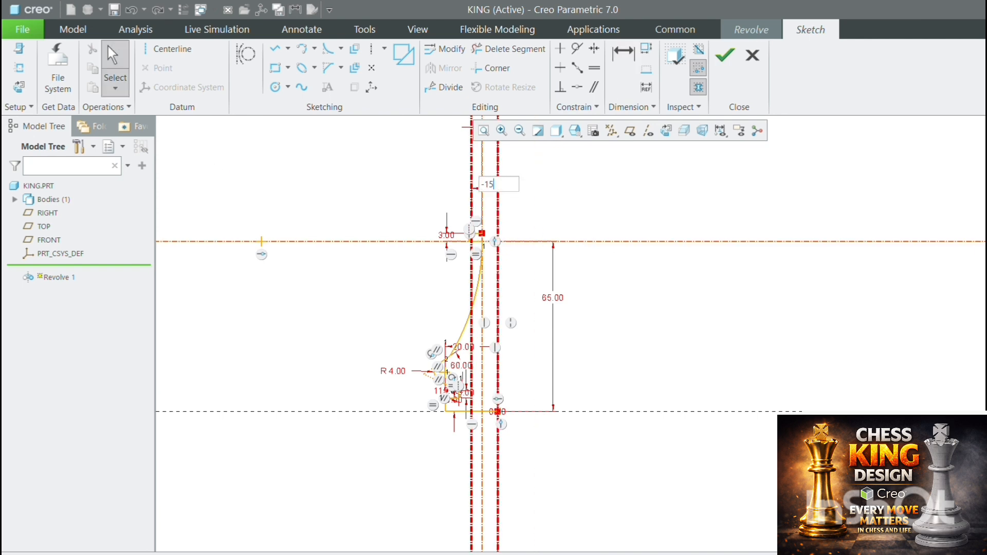
{"action": "key", "text": "Return"}
{"action": "scroll", "coordinate": [475, 203], "scroll_direction": "down", "scroll_amount": 1}
{"action": "scroll", "coordinate": [402, 266], "scroll_direction": "up", "scroll_amount": 1}
{"action": "scroll", "coordinate": [487, 176], "scroll_direction": "down", "scroll_amount": 2}
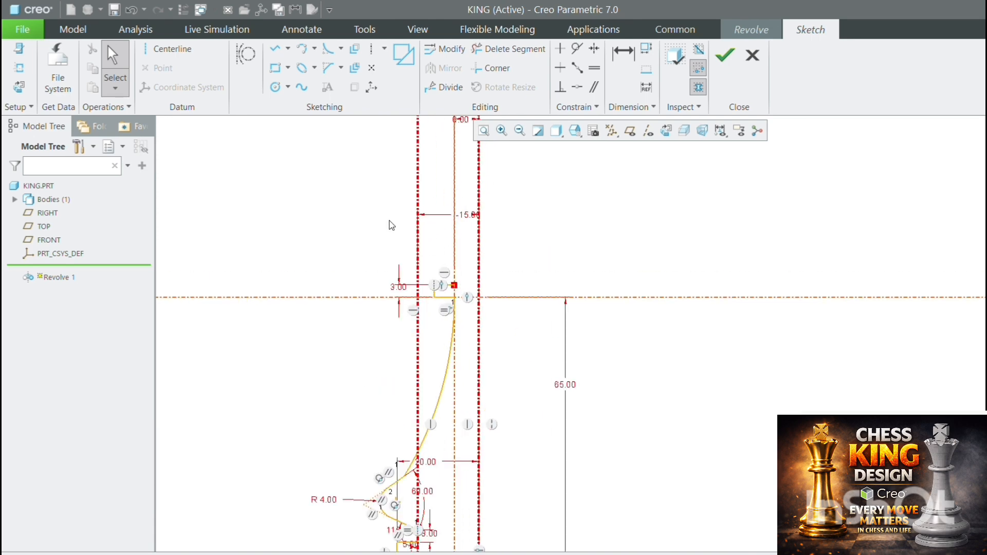
{"action": "scroll", "coordinate": [525, 412], "scroll_direction": "up", "scroll_amount": 2}
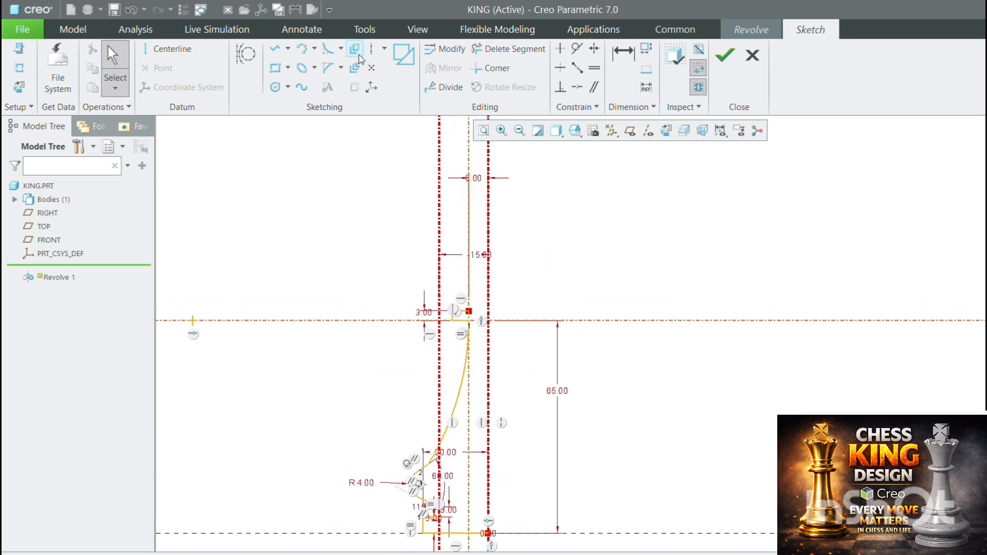
Step: Draw a three-point spline from the outer vertical centerline, above the collar, down to the collar's upper inner corner
{"action": "left_click", "coordinate": [303, 50]}
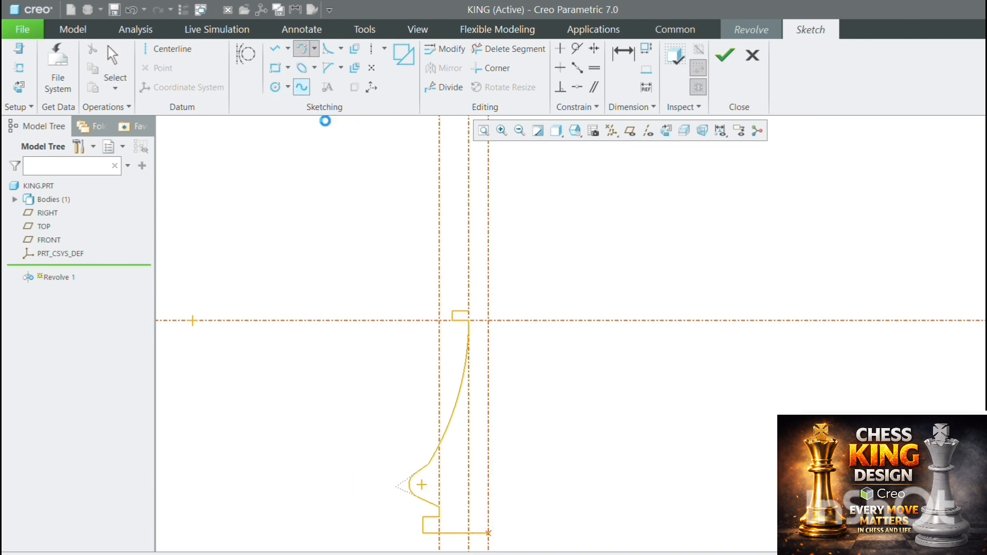
{"action": "left_click", "coordinate": [440, 241]}
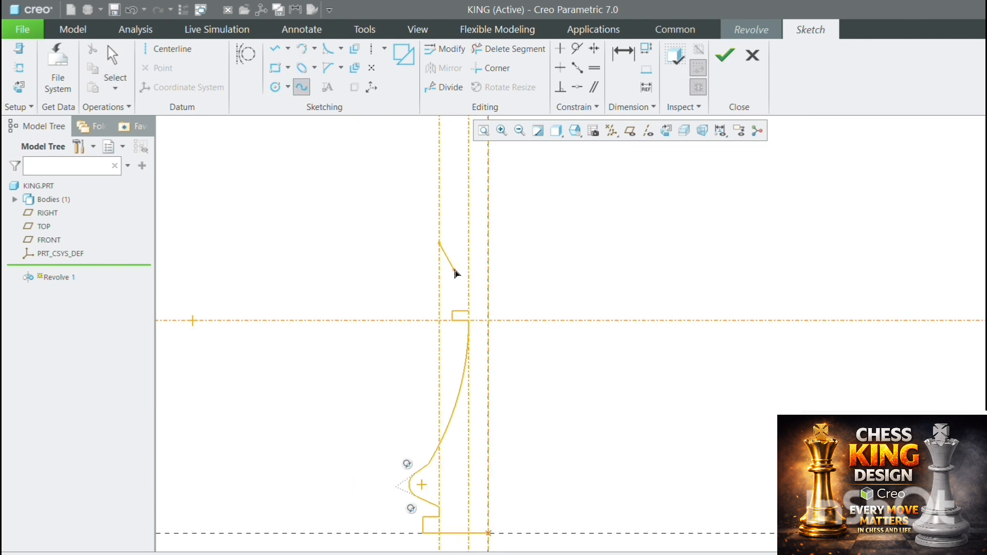
{"action": "left_click", "coordinate": [468, 322]}
{"action": "middle_click", "coordinate": [414, 195]}
{"action": "middle_click", "coordinate": [414, 194]}
{"action": "scroll", "coordinate": [500, 305], "scroll_direction": "up", "scroll_amount": 1}
{"action": "scroll", "coordinate": [477, 283], "scroll_direction": "down", "scroll_amount": 1}
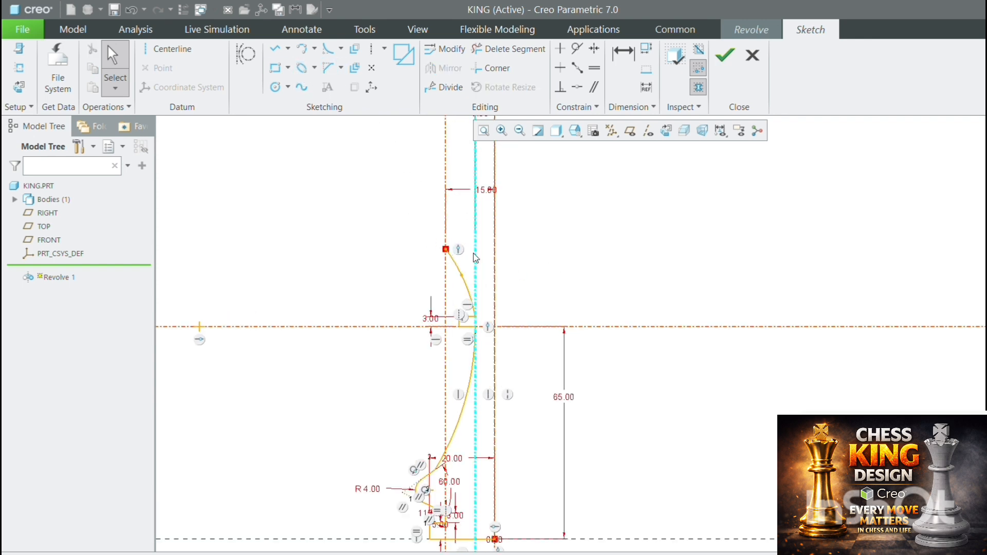
{"action": "left_click", "coordinate": [274, 48]}
{"action": "left_click", "coordinate": [447, 249]}
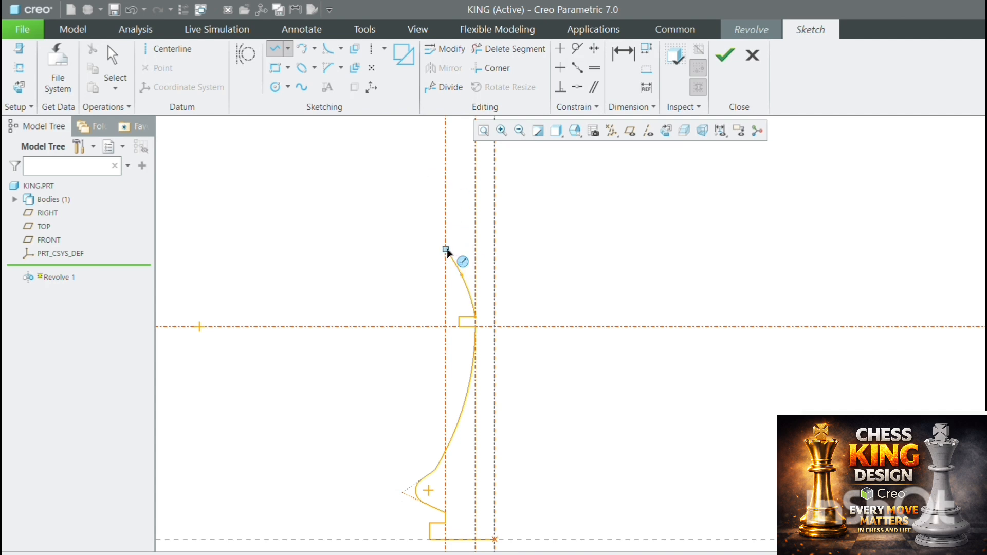
{"action": "scroll", "coordinate": [454, 239], "scroll_direction": "down", "scroll_amount": 1}
{"action": "middle_click", "coordinate": [485, 243]}
{"action": "middle_click", "coordinate": [485, 243]}
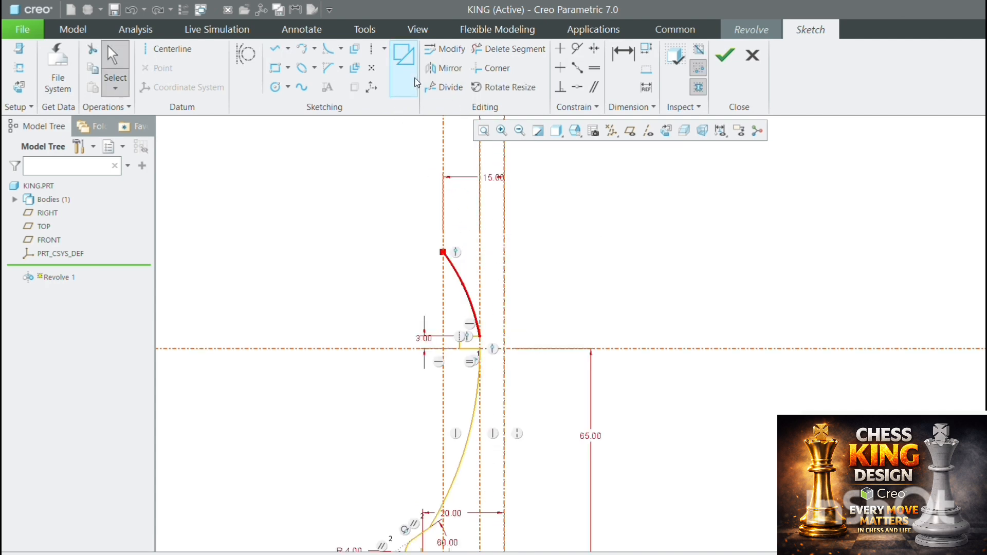
Step: Offset the spline above the collar by -2.5 toward the axis
{"action": "left_click", "coordinate": [357, 65]}
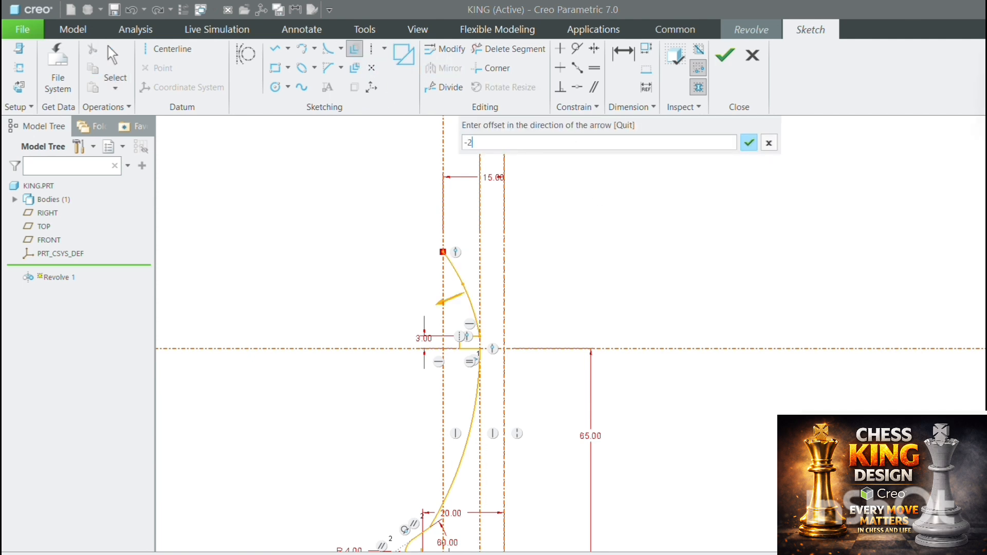
{"action": "type", "text": "-2.5"}
{"action": "key", "text": "Return"}
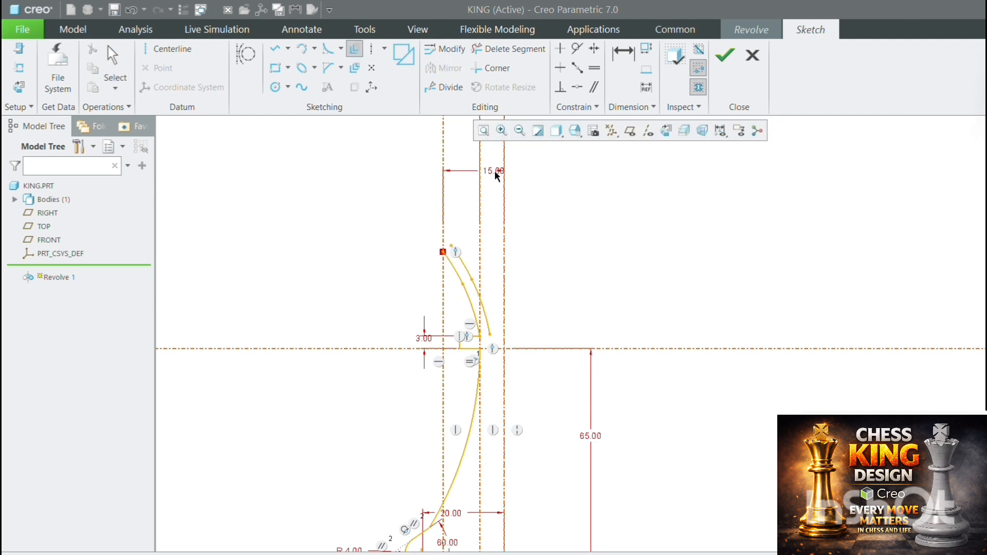
{"action": "scroll", "coordinate": [637, 227], "scroll_direction": "down", "scroll_amount": 1}
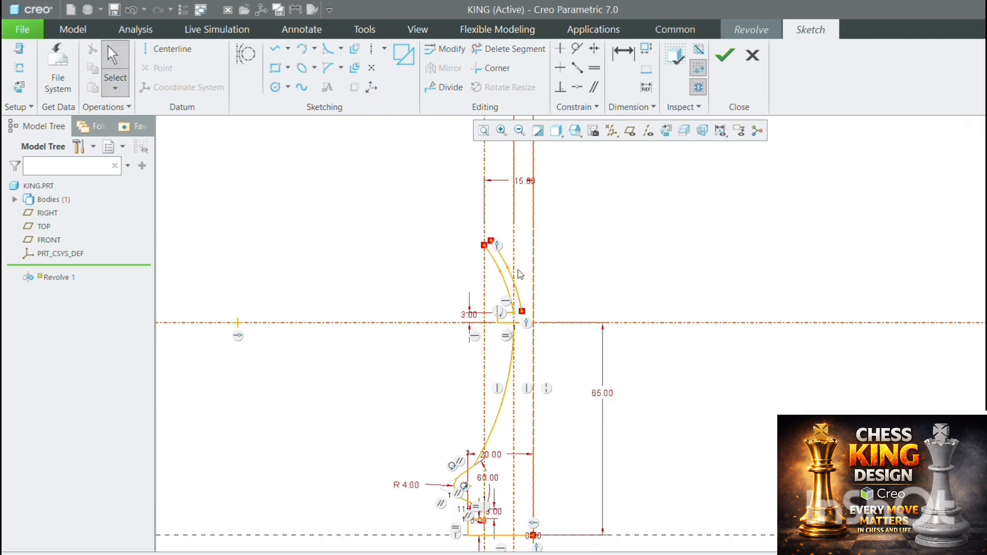
Step: Draw a short line joining the upper ends of the spline and its offset copy
{"action": "scroll", "coordinate": [505, 256], "scroll_direction": "up", "scroll_amount": 3}
{"action": "left_click", "coordinate": [274, 50]}
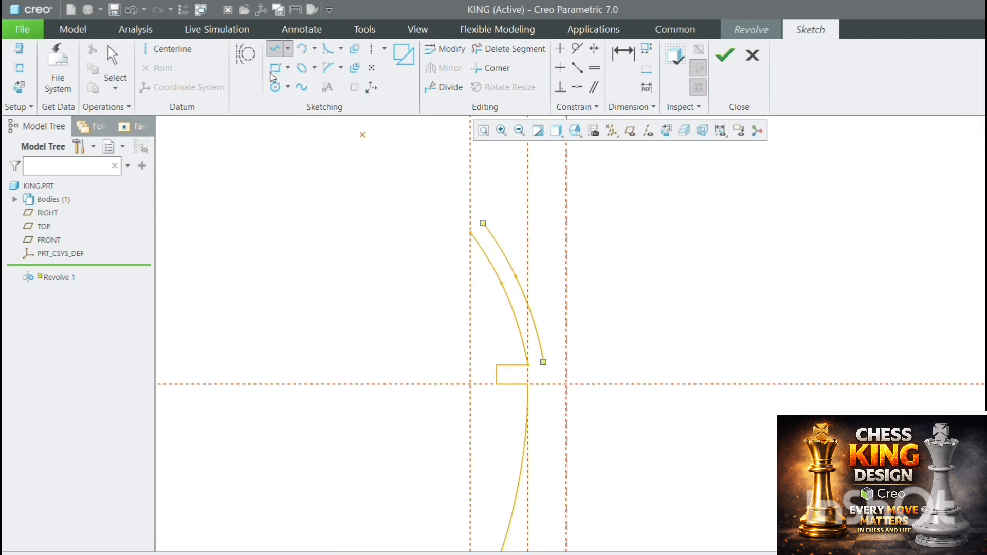
{"action": "left_click", "coordinate": [483, 225]}
{"action": "left_click", "coordinate": [470, 233]}
{"action": "middle_click", "coordinate": [471, 233]}
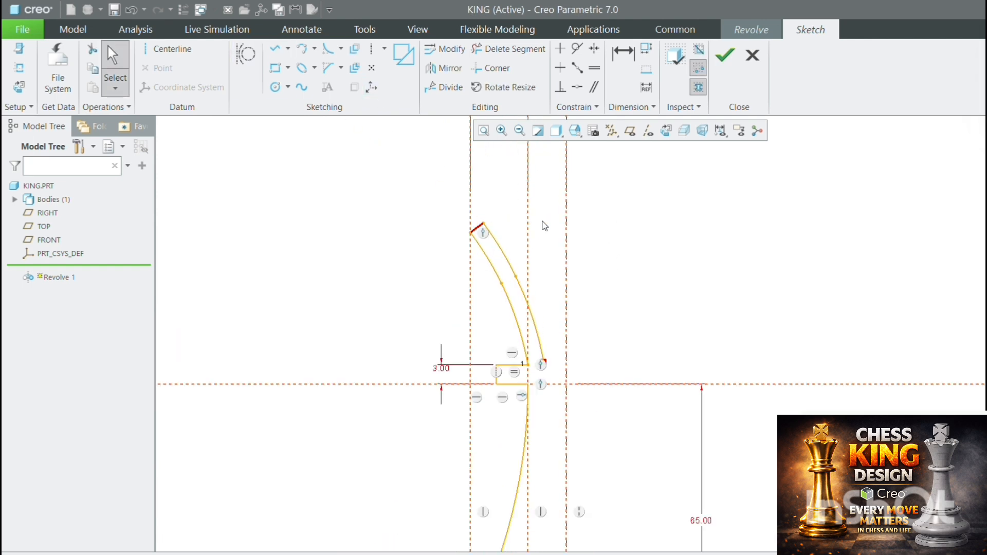
Step: Draw a horizontal centerline through the flared head, about 21.7 above the collar's horizontal centerline
{"action": "left_click", "coordinate": [369, 49]}
{"action": "scroll", "coordinate": [445, 246], "scroll_direction": "down", "scroll_amount": 1}
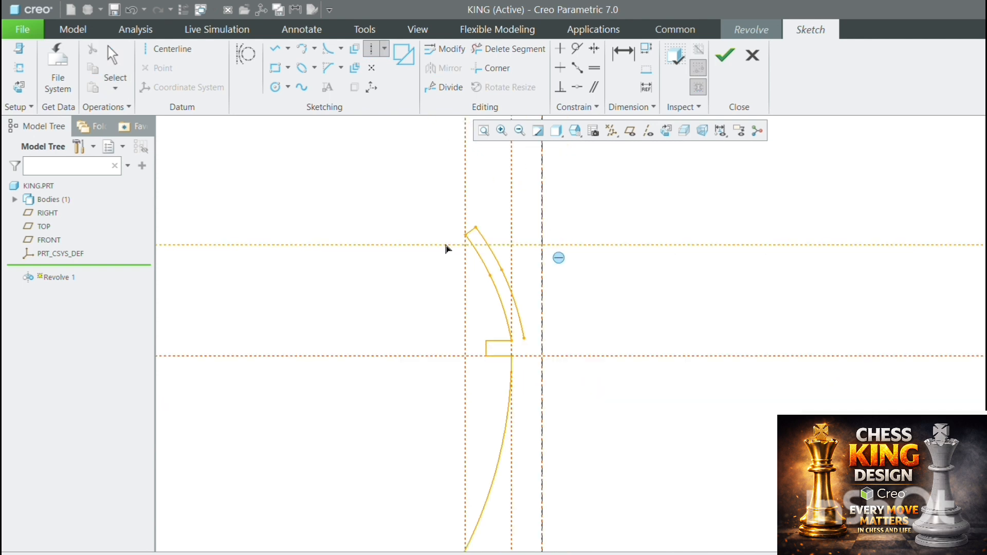
{"action": "middle_click", "coordinate": [557, 218]}
{"action": "left_click", "coordinate": [543, 266]}
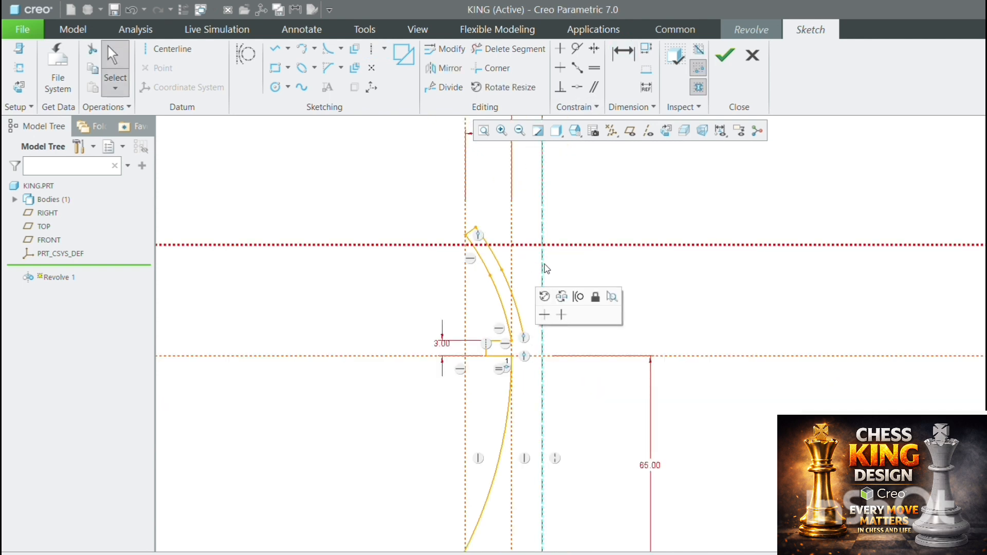
{"action": "left_click", "coordinate": [620, 355]}
{"action": "left_click", "coordinate": [633, 244]}
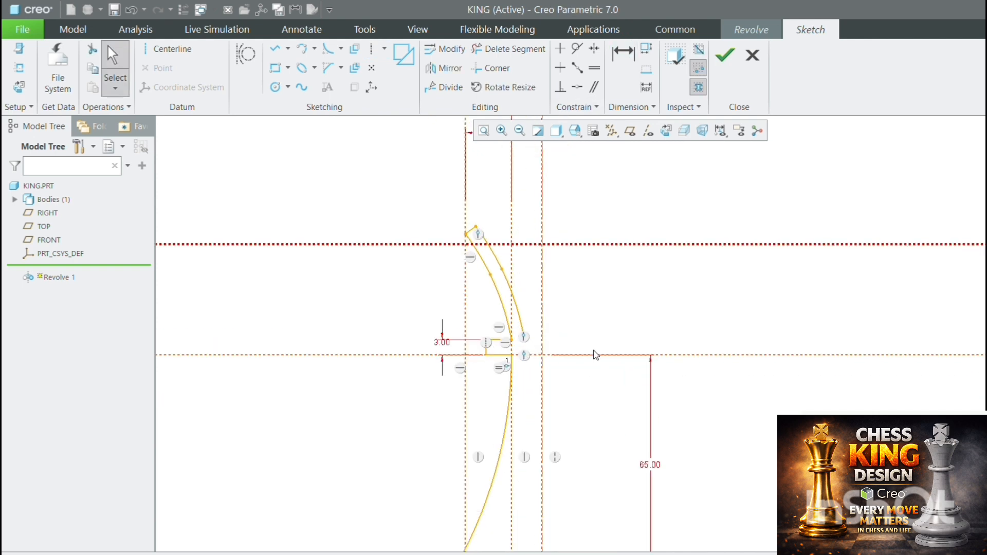
Step: Dimension the distance between the head's horizontal centerline and the collar's horizontal centerline as 22
{"action": "left_click", "coordinate": [622, 69]}
{"action": "left_click", "coordinate": [620, 244]}
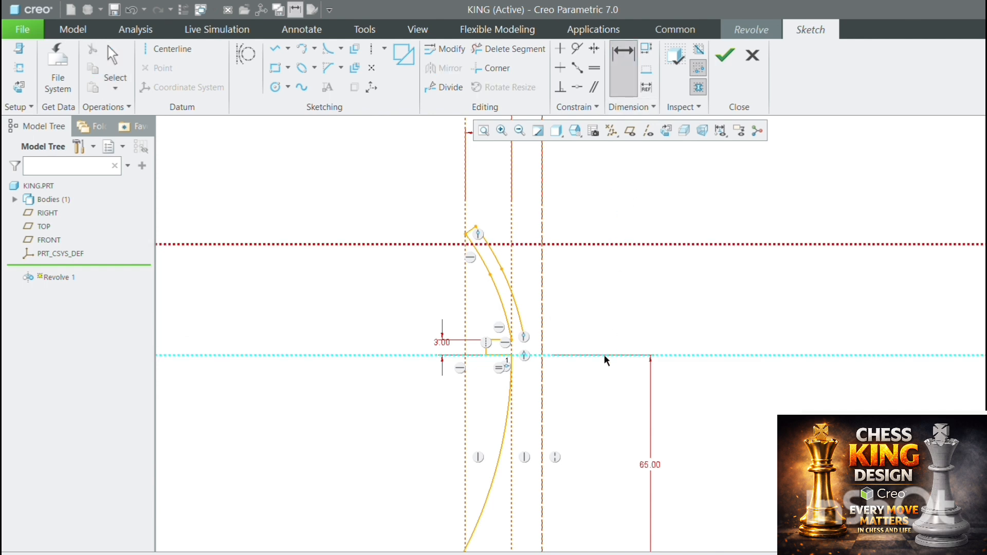
{"action": "left_click", "coordinate": [605, 355]}
{"action": "scroll", "coordinate": [588, 297], "scroll_direction": "down", "scroll_amount": 1}
{"action": "middle_click", "coordinate": [586, 296]}
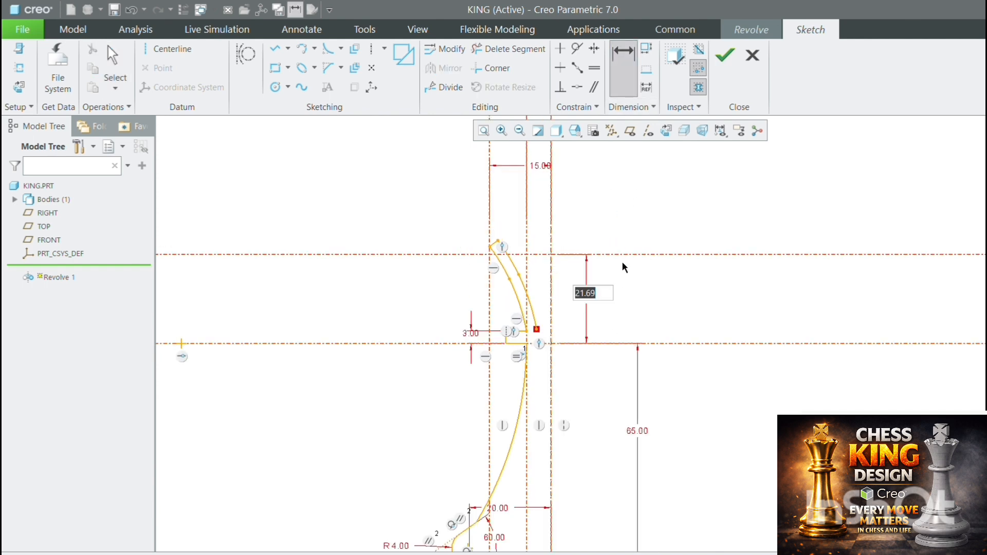
{"action": "type", "text": "22"}
{"action": "key", "text": "Return"}
{"action": "scroll", "coordinate": [556, 246], "scroll_direction": "up", "scroll_amount": 1}
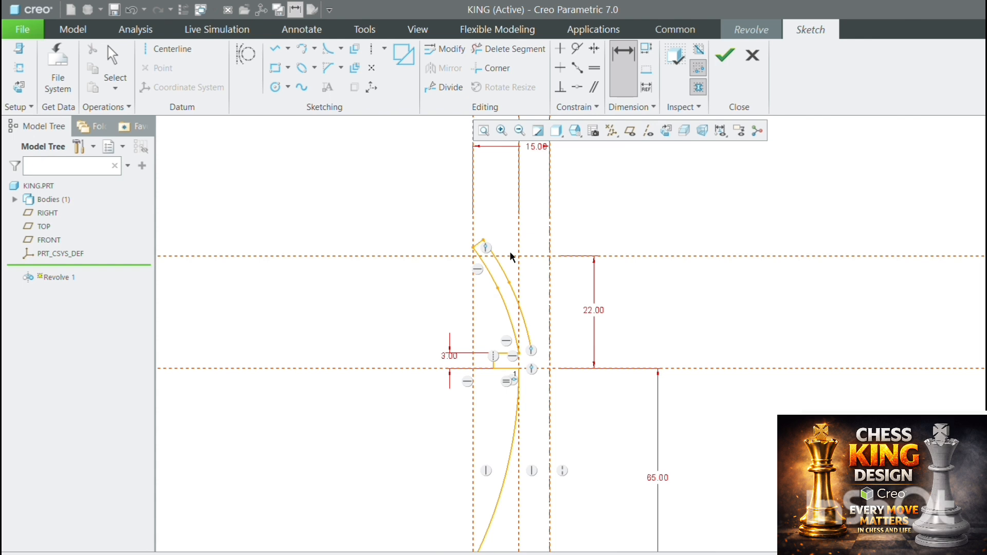
Step: Draw a three-point, upward-bowed spline from the offset spline's crossing with the head's horizontal centerline to the vertical axis
{"action": "left_click", "coordinate": [305, 52]}
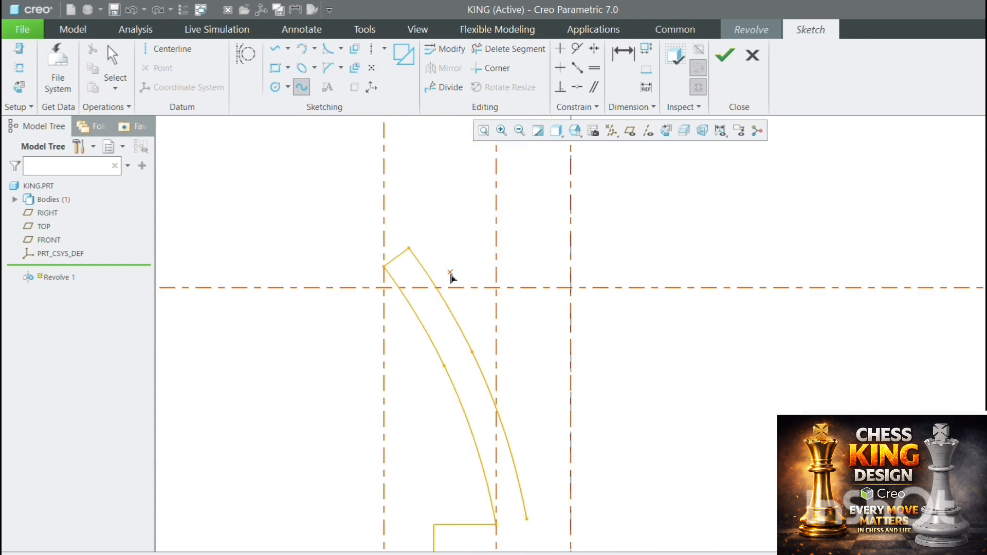
{"action": "left_click", "coordinate": [437, 288]}
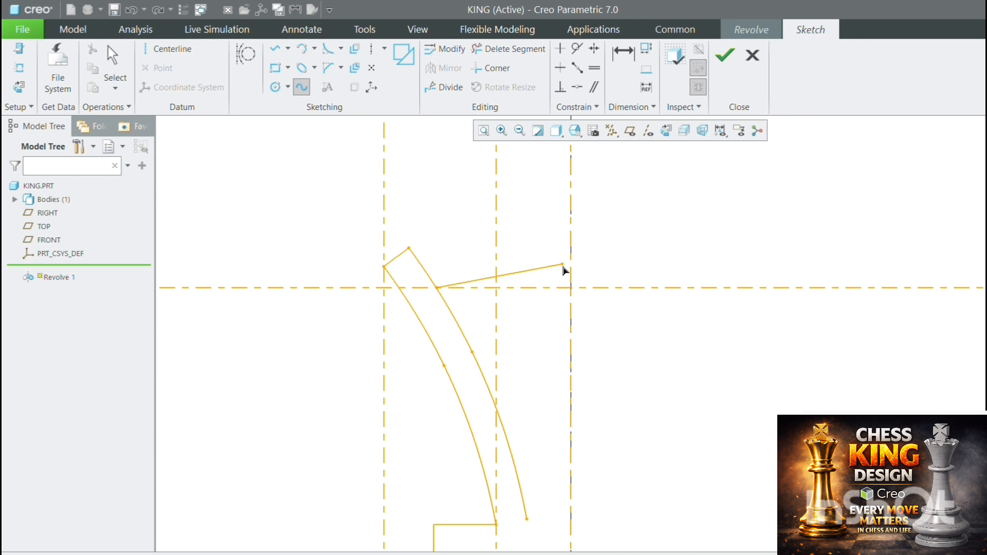
{"action": "left_click", "coordinate": [504, 261]}
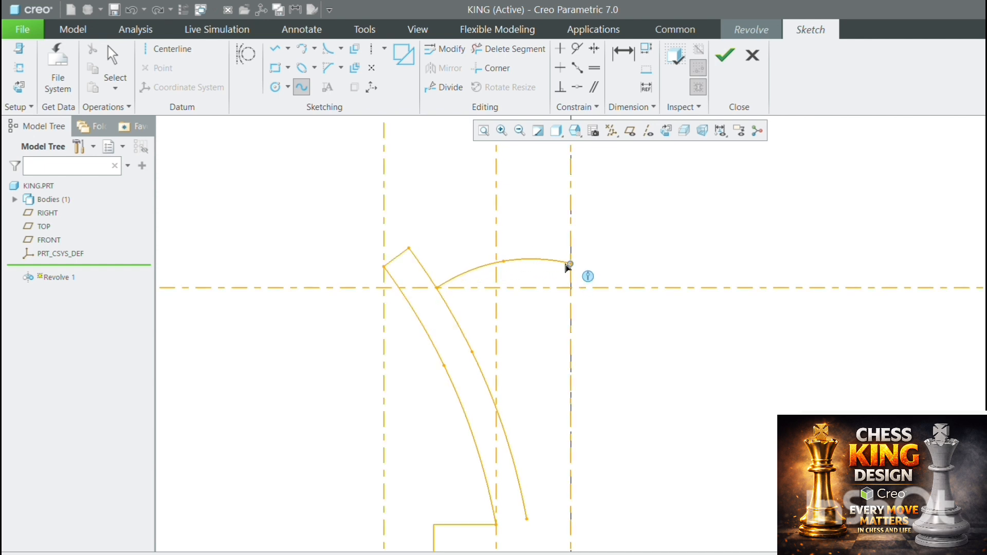
{"action": "left_click", "coordinate": [569, 254]}
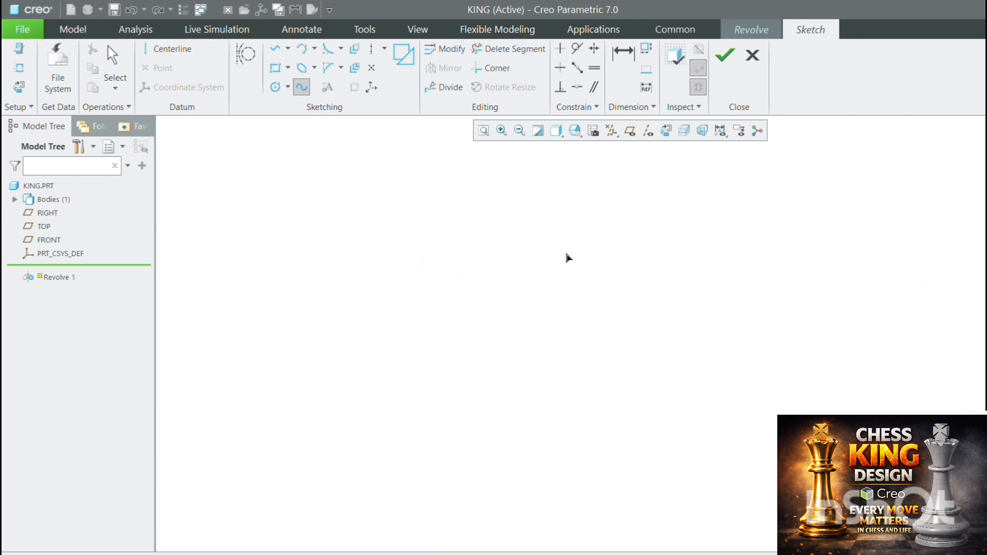
{"action": "left_click", "coordinate": [624, 51]}
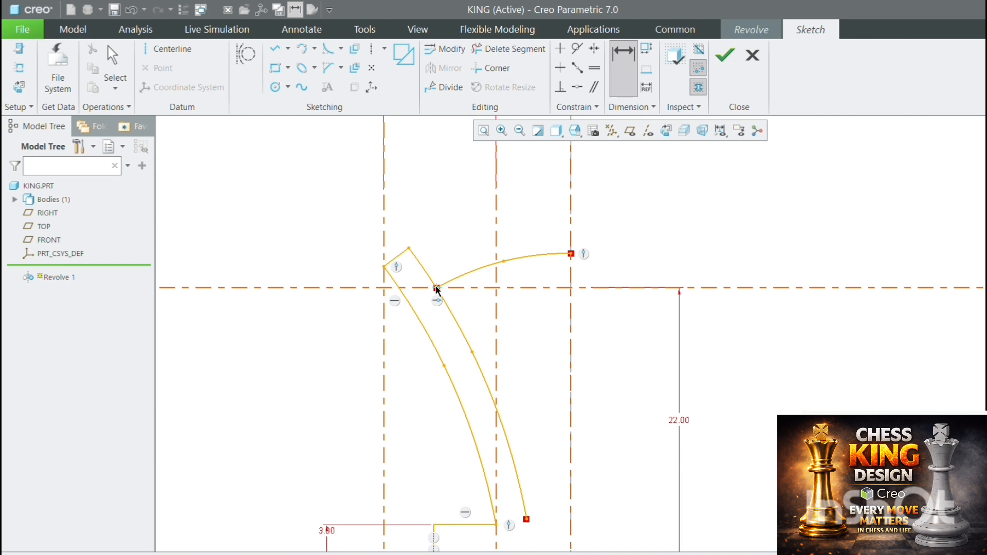
{"action": "left_click", "coordinate": [436, 287]}
{"action": "left_click", "coordinate": [466, 288]}
{"action": "middle_click", "coordinate": [471, 289]}
{"action": "left_click", "coordinate": [896, 166]}
Step: Dimension the top spline's end on the axis as 2.5 above the head's horizontal centerline
{"action": "left_click", "coordinate": [623, 64]}
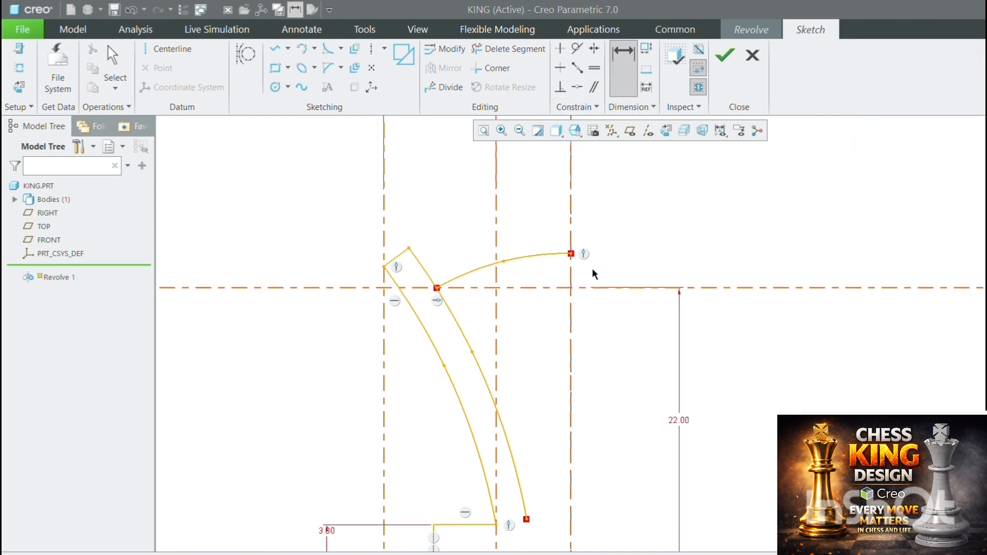
{"action": "left_click", "coordinate": [572, 255]}
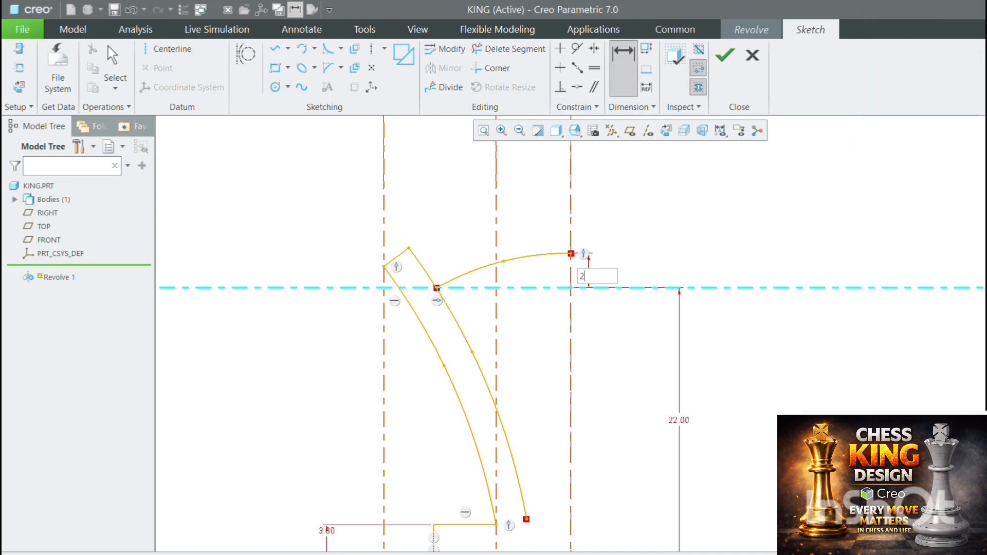
{"action": "type", "text": ".5"}
{"action": "key", "text": "Return"}
{"action": "scroll", "coordinate": [369, 297], "scroll_direction": "up", "scroll_amount": 2}
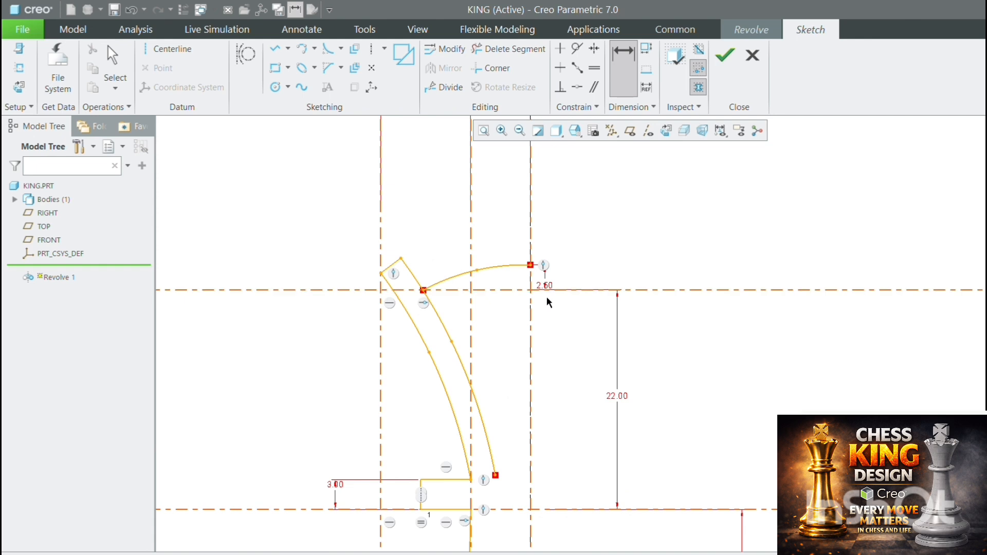
Step: Try a distance of 21 between the two horizontal centerlines and undo the change
{"action": "double_click", "coordinate": [620, 397]}
{"action": "type", "text": "21"}
{"action": "key", "text": "Return"}
{"action": "key", "text": "ctrl+z"}
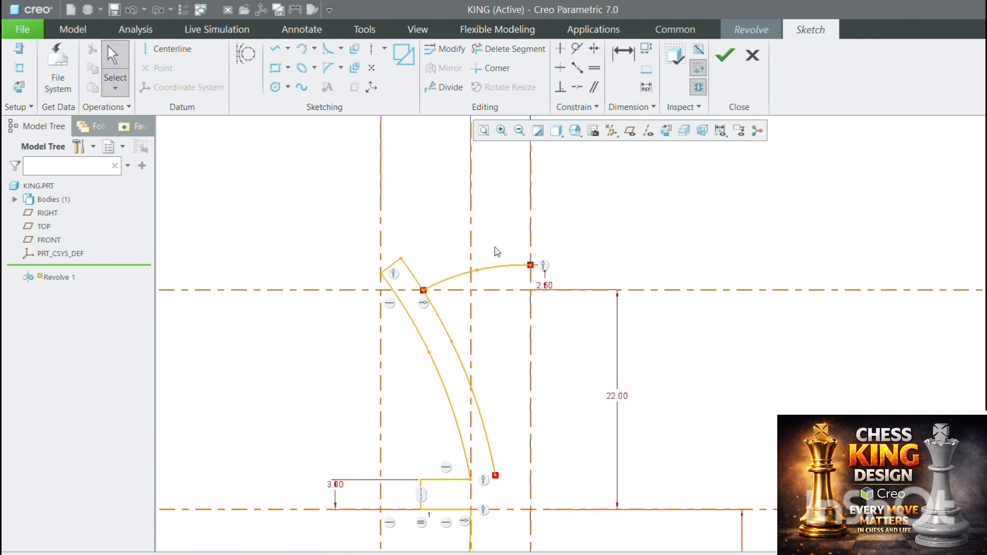
Step: Delete the offset spline's segments below its intersection with the top spline
{"action": "left_click", "coordinate": [479, 49]}
{"action": "left_click", "coordinate": [455, 347]}
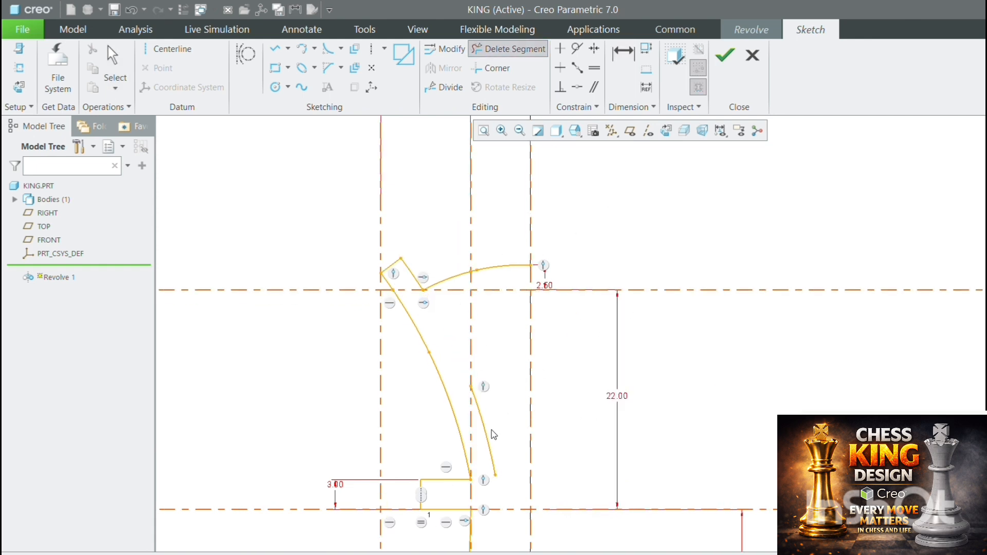
{"action": "middle_click", "coordinate": [617, 368]}
{"action": "scroll", "coordinate": [576, 371], "scroll_direction": "up", "scroll_amount": 2}
{"action": "scroll", "coordinate": [538, 379], "scroll_direction": "down", "scroll_amount": 1}
{"action": "scroll", "coordinate": [484, 298], "scroll_direction": "up", "scroll_amount": 1}
{"action": "scroll", "coordinate": [463, 257], "scroll_direction": "down", "scroll_amount": 1}
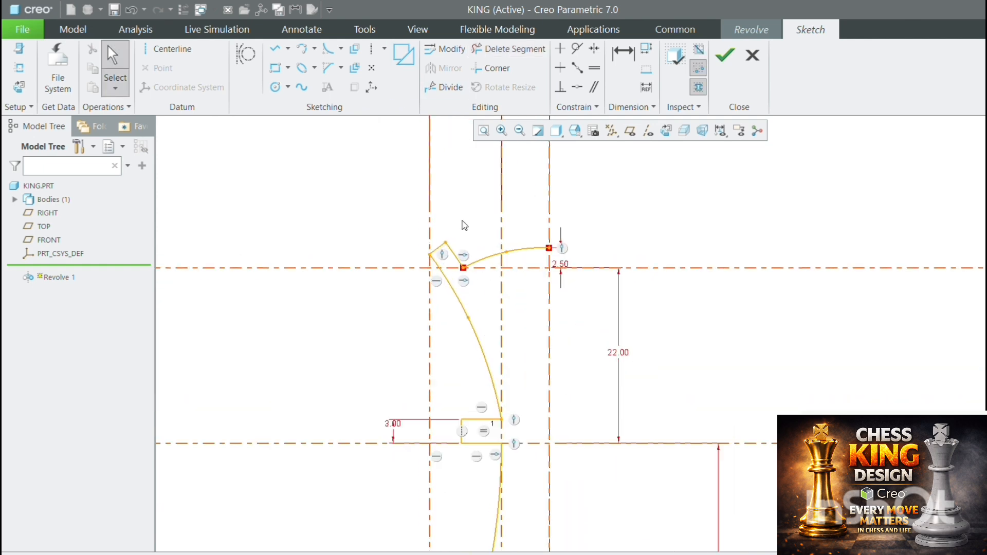
Step: Join the remaining piece of the offset spline and the top spline with the Corner tool
{"action": "left_click", "coordinate": [476, 72]}
{"action": "scroll", "coordinate": [452, 274], "scroll_direction": "down", "scroll_amount": 3}
{"action": "left_click", "coordinate": [465, 256]}
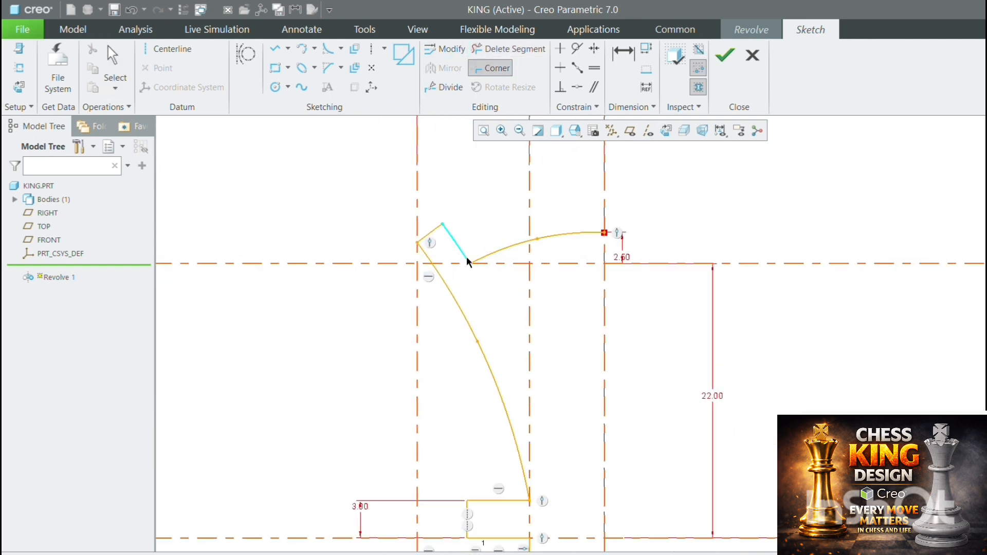
{"action": "scroll", "coordinate": [467, 256], "scroll_direction": "up", "scroll_amount": 2}
{"action": "middle_click", "coordinate": [631, 215]}
{"action": "scroll", "coordinate": [492, 236], "scroll_direction": "down", "scroll_amount": 1}
{"action": "left_click", "coordinate": [429, 242]}
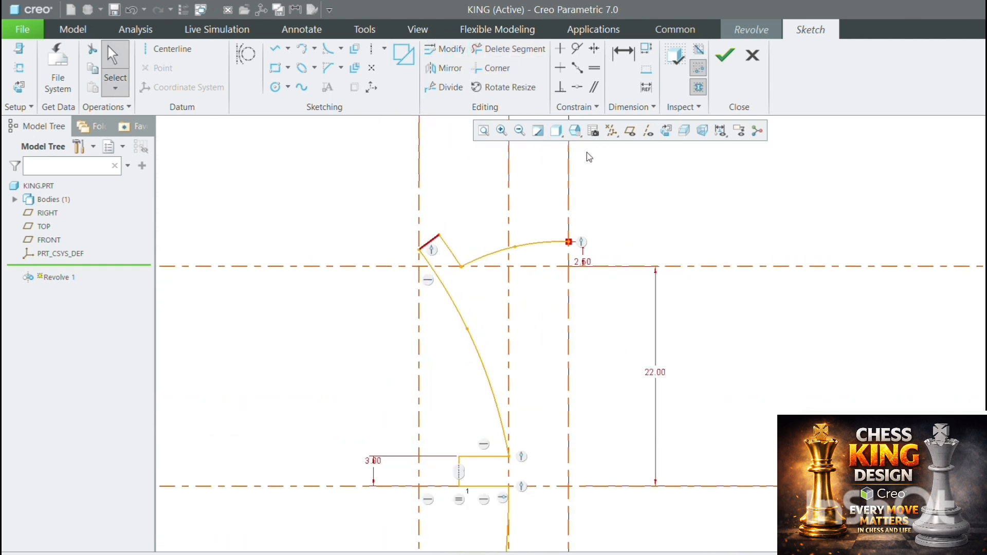
{"action": "left_click", "coordinate": [630, 59]}
{"action": "scroll", "coordinate": [430, 245], "scroll_direction": "up", "scroll_amount": 1}
{"action": "scroll", "coordinate": [467, 229], "scroll_direction": "down", "scroll_amount": 1}
Step: Close the profile with a vertical line along the axis from the top spline's end down to the base line
{"action": "left_click", "coordinate": [276, 50]}
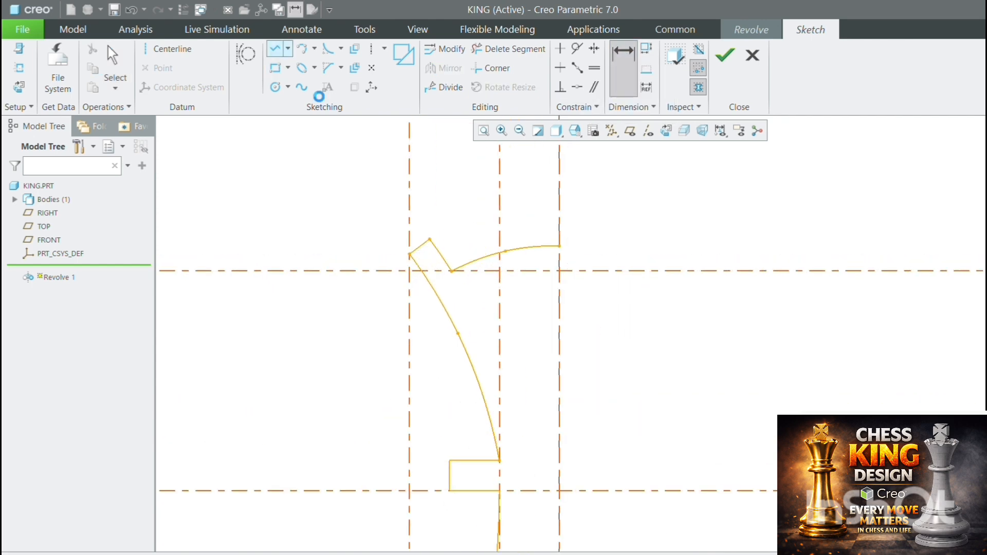
{"action": "left_click", "coordinate": [558, 246]}
{"action": "scroll", "coordinate": [560, 221], "scroll_direction": "up", "scroll_amount": 4}
{"action": "scroll", "coordinate": [557, 468], "scroll_direction": "down", "scroll_amount": 2}
{"action": "left_click", "coordinate": [557, 454]}
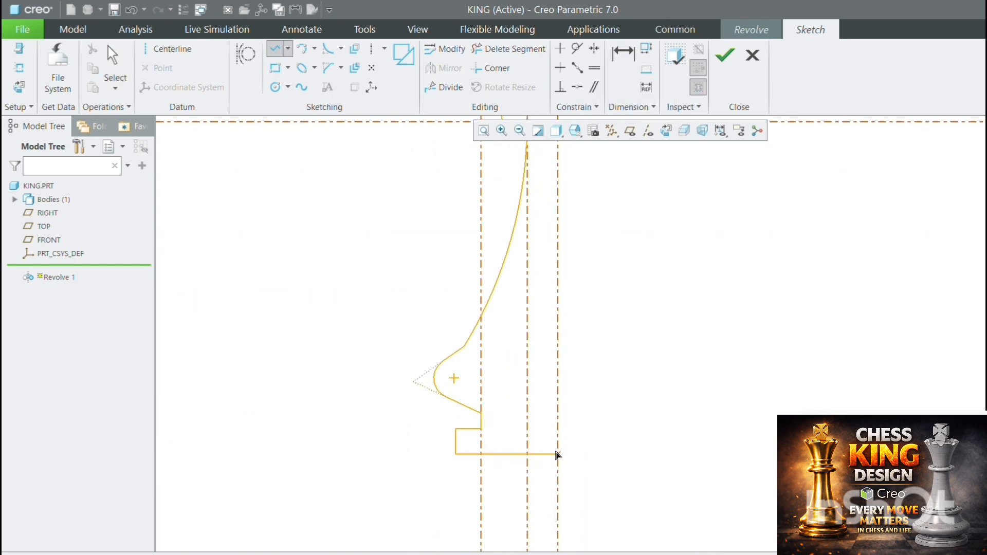
{"action": "scroll", "coordinate": [481, 449], "scroll_direction": "up", "scroll_amount": 3}
{"action": "middle_click", "coordinate": [497, 337]}
{"action": "middle_click", "coordinate": [498, 332]}
{"action": "scroll", "coordinate": [502, 306], "scroll_direction": "down", "scroll_amount": 2}
{"action": "scroll", "coordinate": [478, 230], "scroll_direction": "up", "scroll_amount": 2}
{"action": "scroll", "coordinate": [496, 169], "scroll_direction": "down", "scroll_amount": 1}
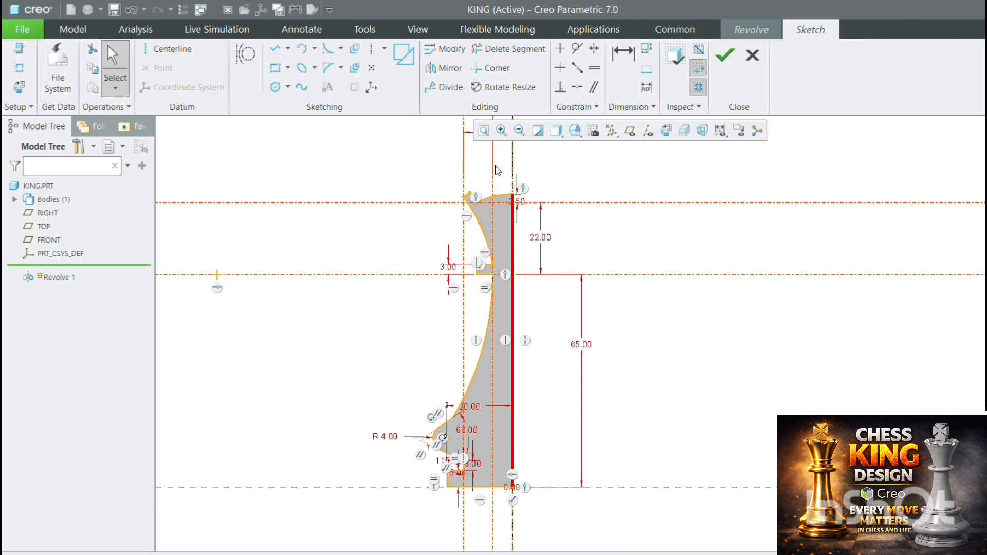
Step: Draw a rectangle about 3 high across the stem's lower curve, centered on the outer vertical centerline
{"action": "scroll", "coordinate": [502, 419], "scroll_direction": "down", "scroll_amount": 1}
{"action": "scroll", "coordinate": [448, 387], "scroll_direction": "down", "scroll_amount": 1}
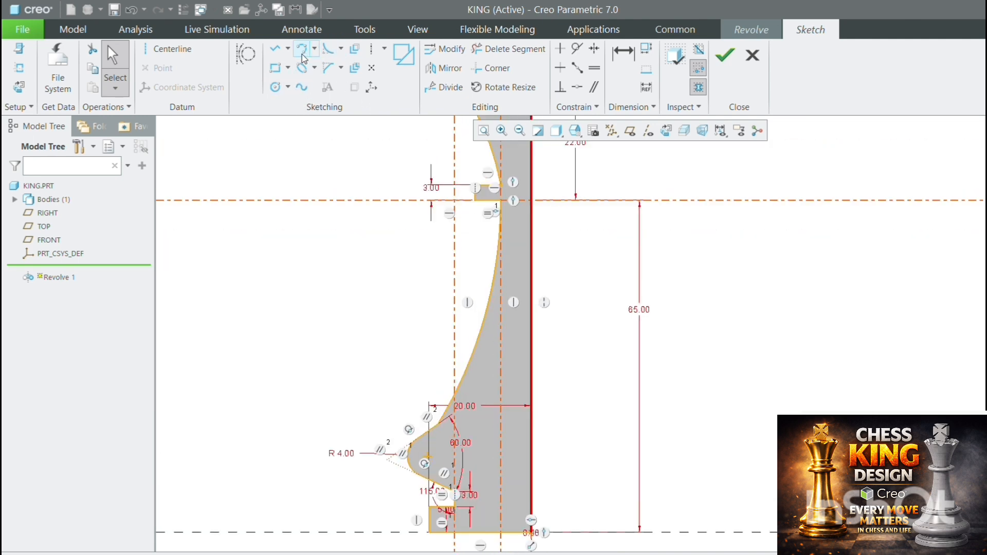
{"action": "left_click", "coordinate": [276, 68]}
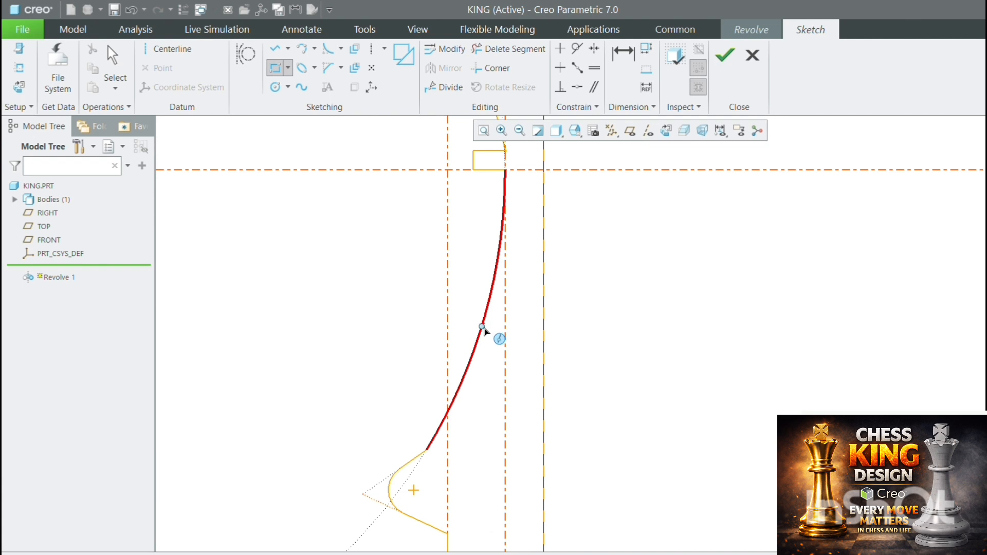
{"action": "scroll", "coordinate": [484, 329], "scroll_direction": "up", "scroll_amount": 2}
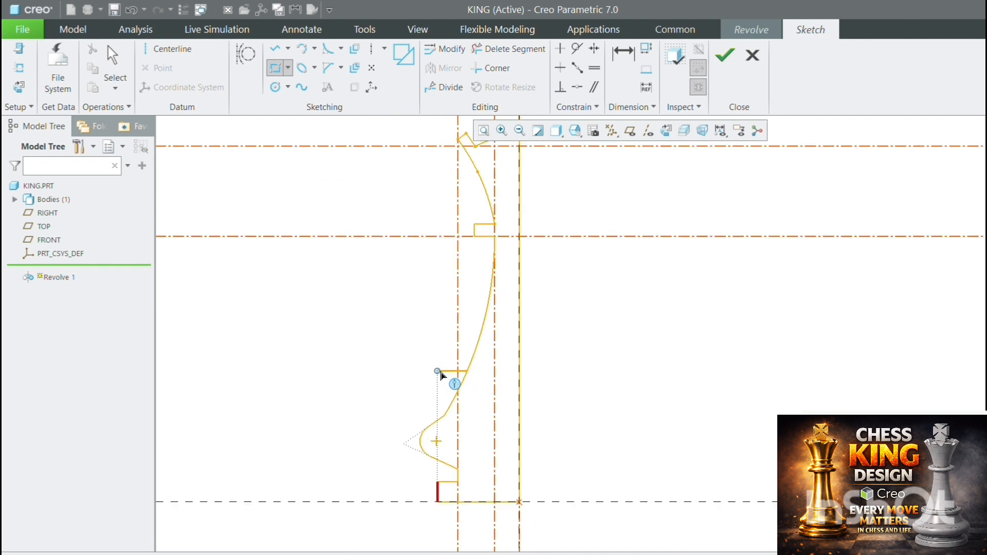
{"action": "scroll", "coordinate": [445, 383], "scroll_direction": "down", "scroll_amount": 3}
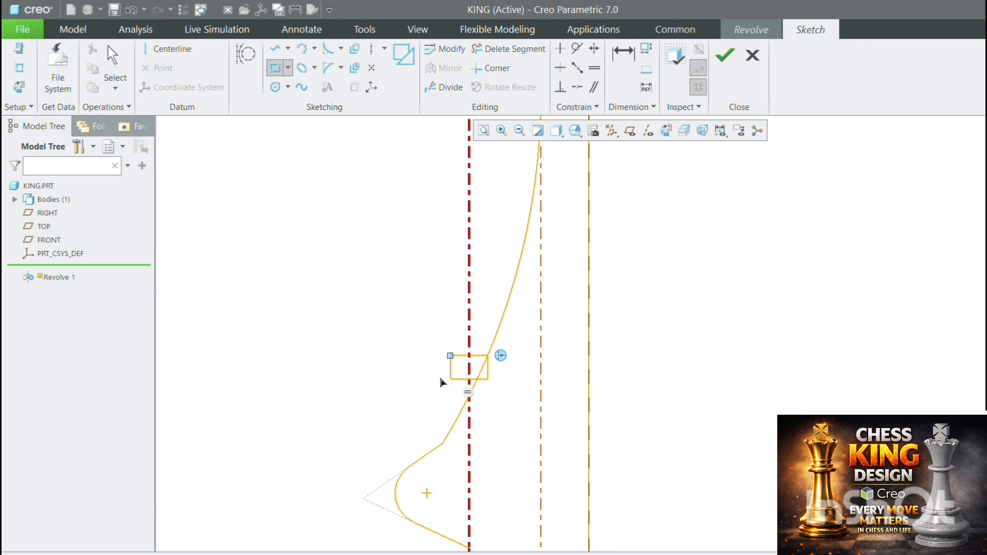
{"action": "left_click", "coordinate": [440, 377]}
{"action": "left_click", "coordinate": [623, 75]}
{"action": "middle_click", "coordinate": [514, 382]}
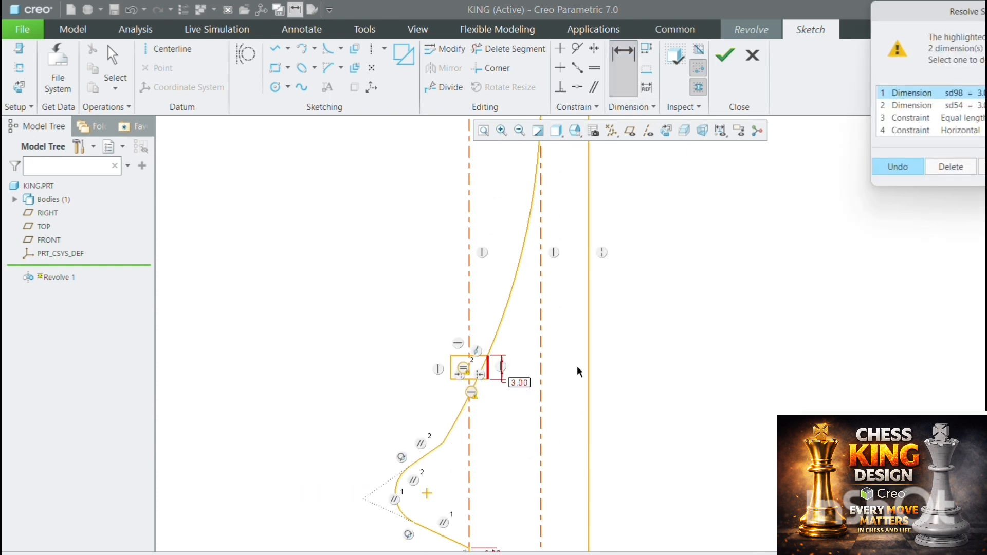
{"action": "left_click", "coordinate": [897, 166]}
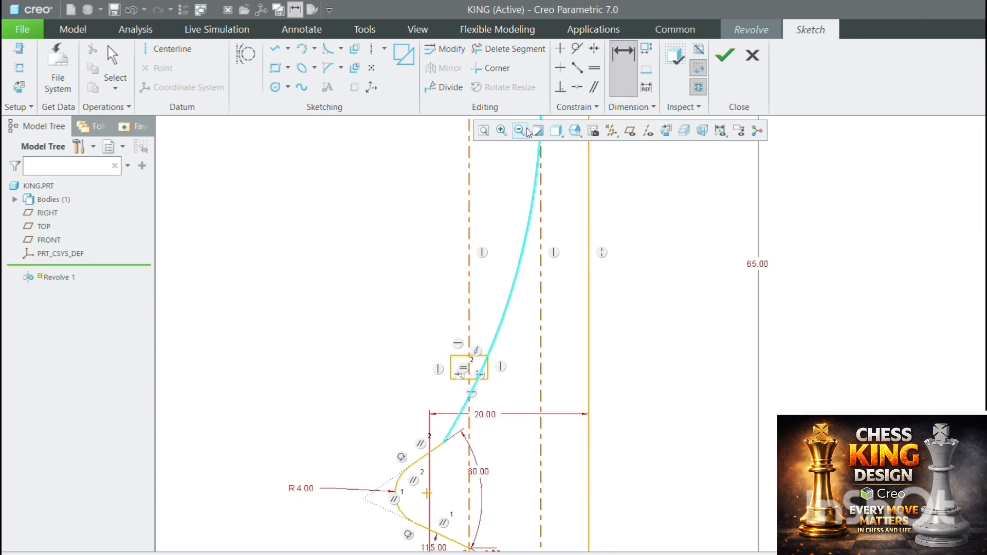
{"action": "left_click", "coordinate": [488, 382]}
Step: Delete the overlapping segments of the rectangle and stem curve so the rectangle forms a ring protruding from the stem
{"action": "left_click", "coordinate": [507, 49]}
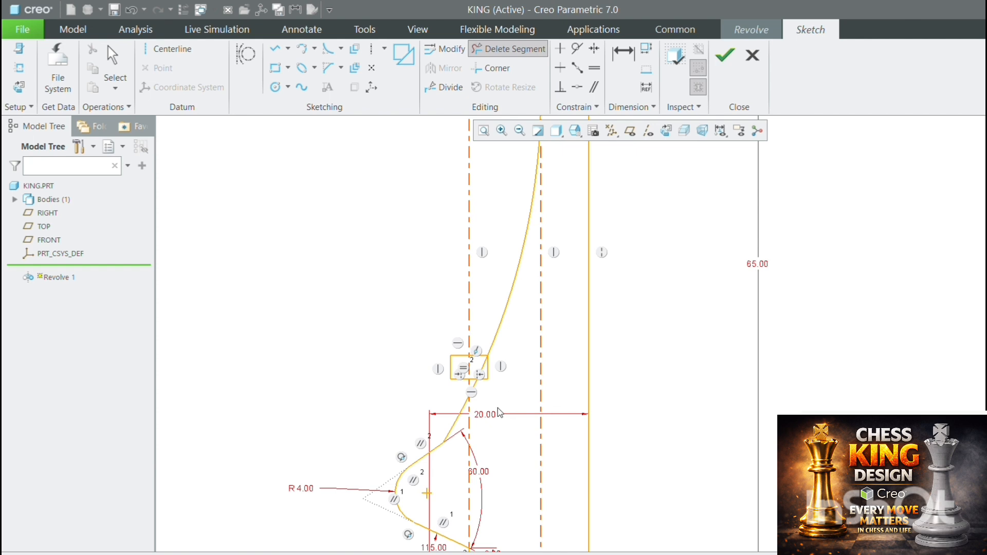
{"action": "left_click", "coordinate": [484, 379]}
{"action": "left_click", "coordinate": [486, 369]}
{"action": "middle_click", "coordinate": [475, 360]}
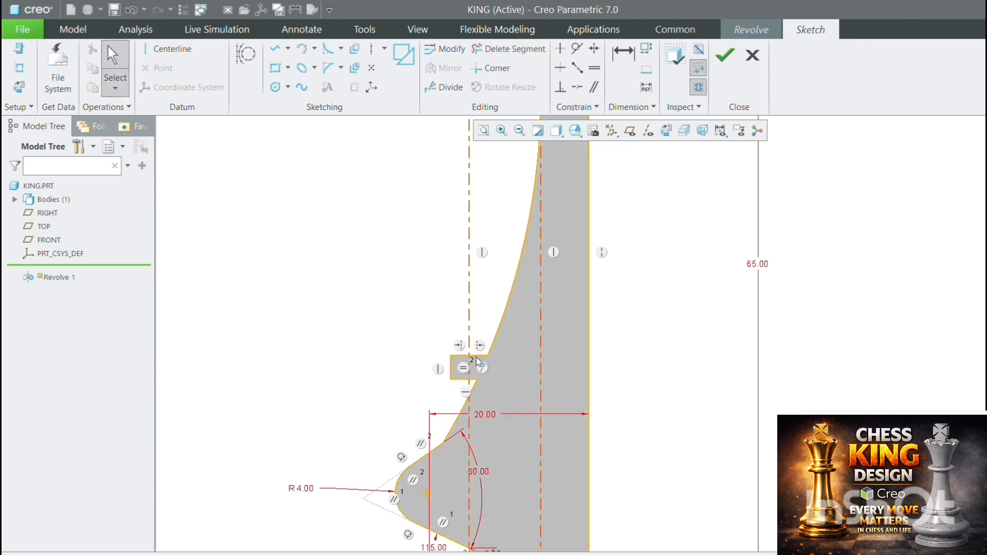
{"action": "left_click", "coordinate": [276, 88]}
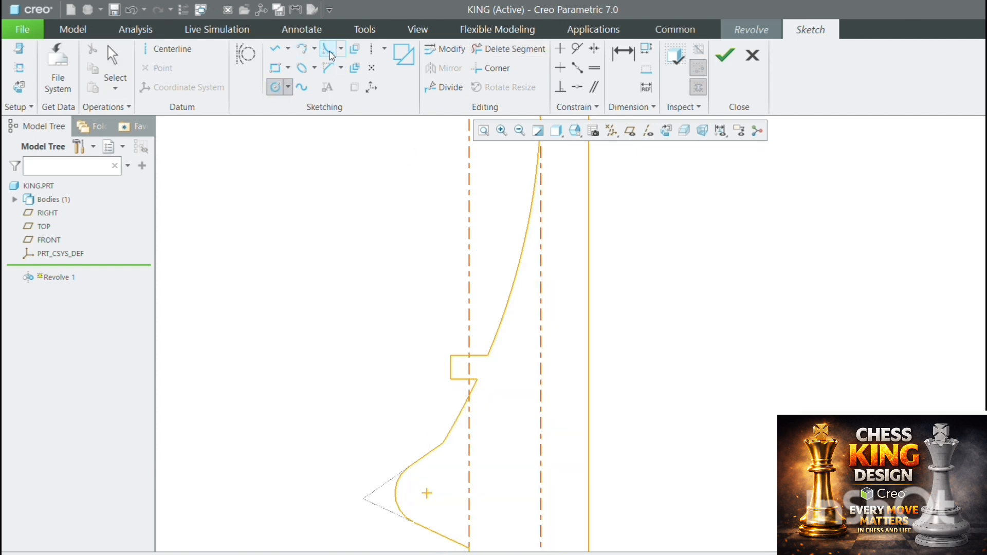
{"action": "left_click", "coordinate": [313, 49]}
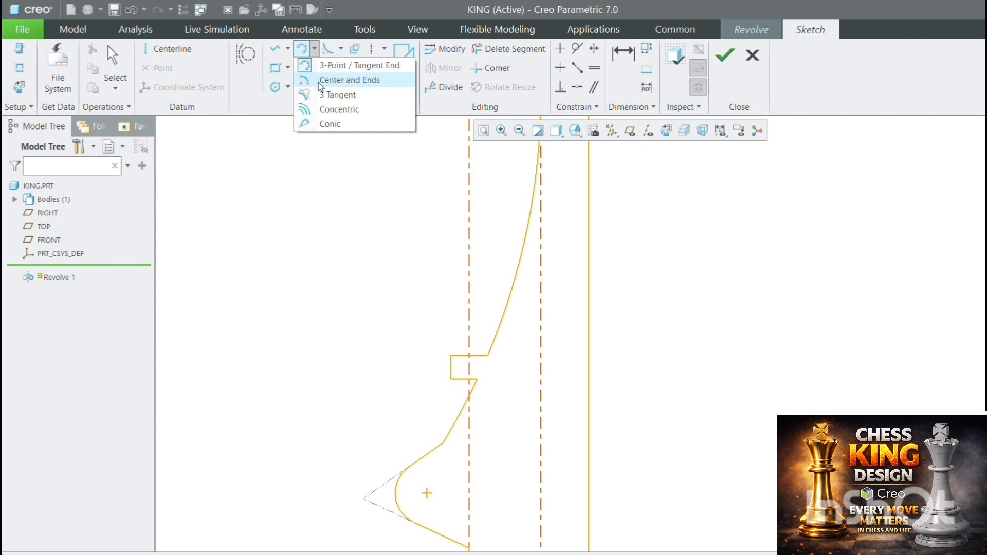
{"action": "left_click", "coordinate": [318, 67]}
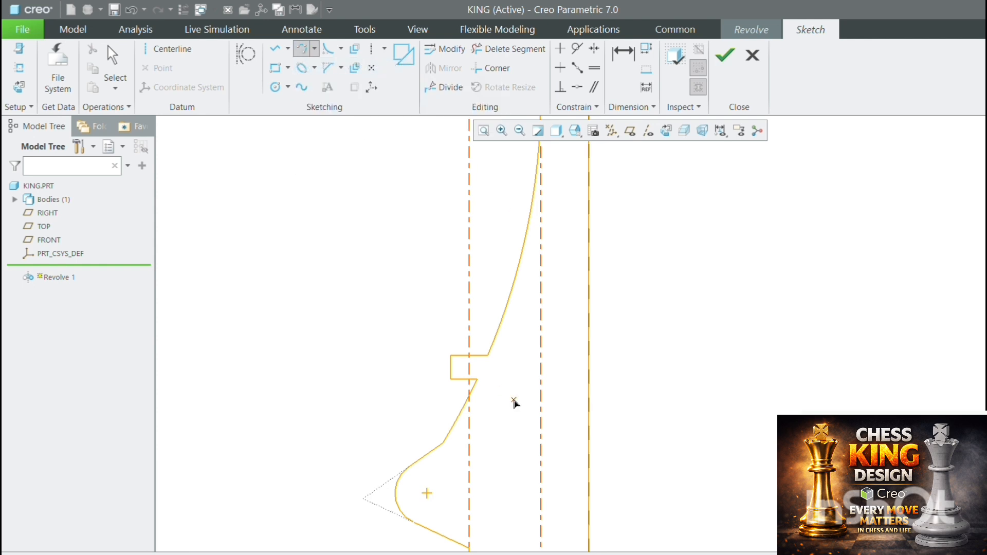
{"action": "left_click", "coordinate": [468, 356]}
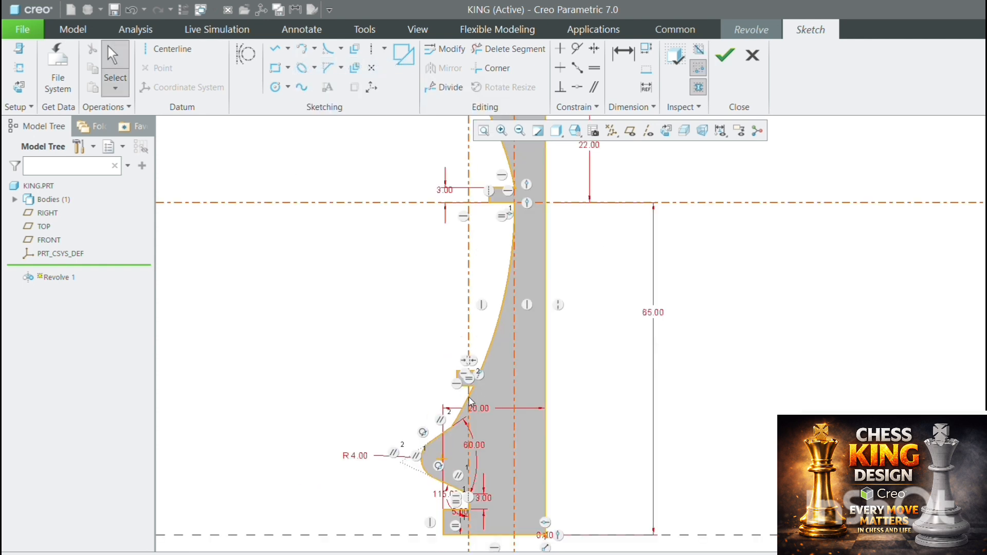
{"action": "scroll", "coordinate": [516, 197], "scroll_direction": "down", "scroll_amount": 2}
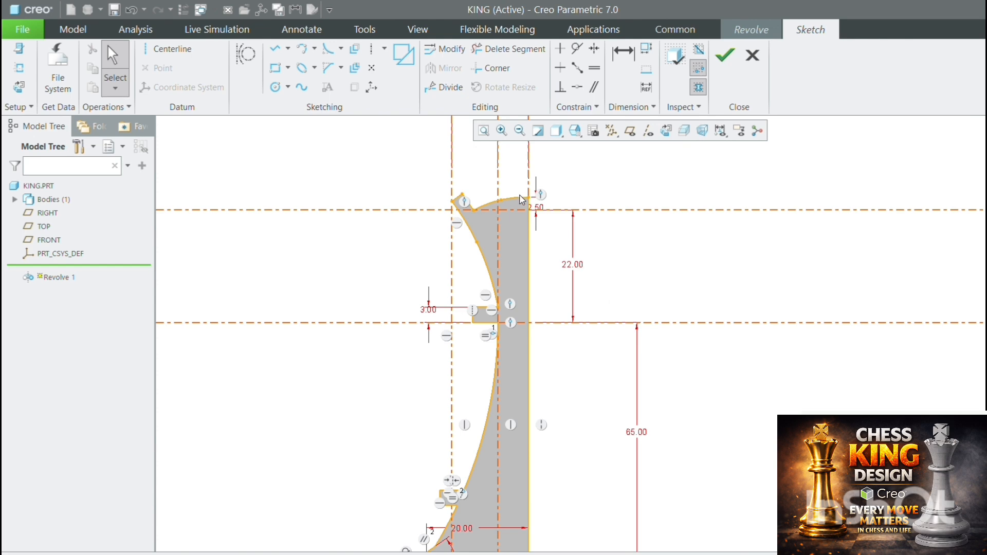
Step: Delete the two vertical centerlines beside the axis and the two horizontal centerlines crossing the king's profile
{"action": "scroll", "coordinate": [642, 126], "scroll_direction": "up", "scroll_amount": 2}
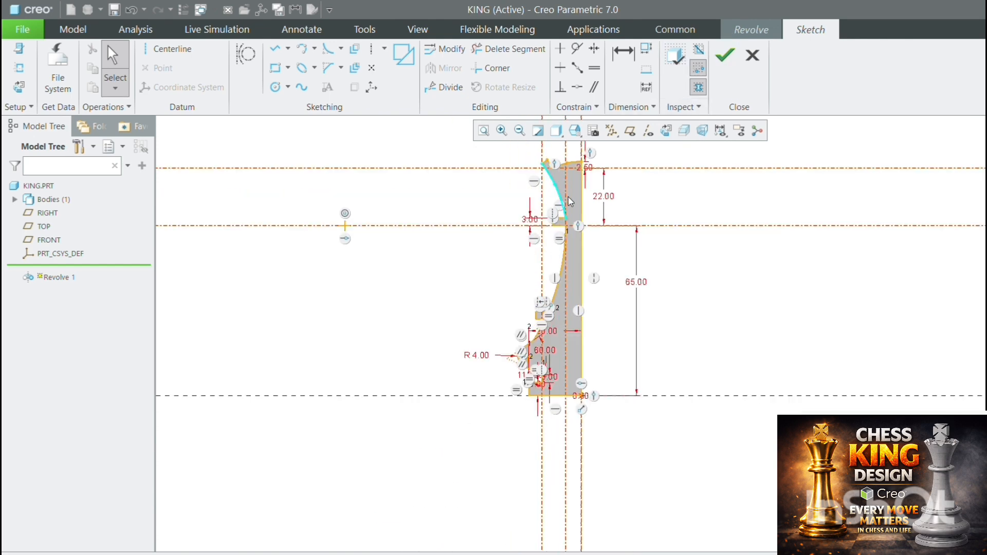
{"action": "left_click", "coordinate": [565, 177]}
{"action": "left_click", "coordinate": [542, 178], "text": "ctrl"}
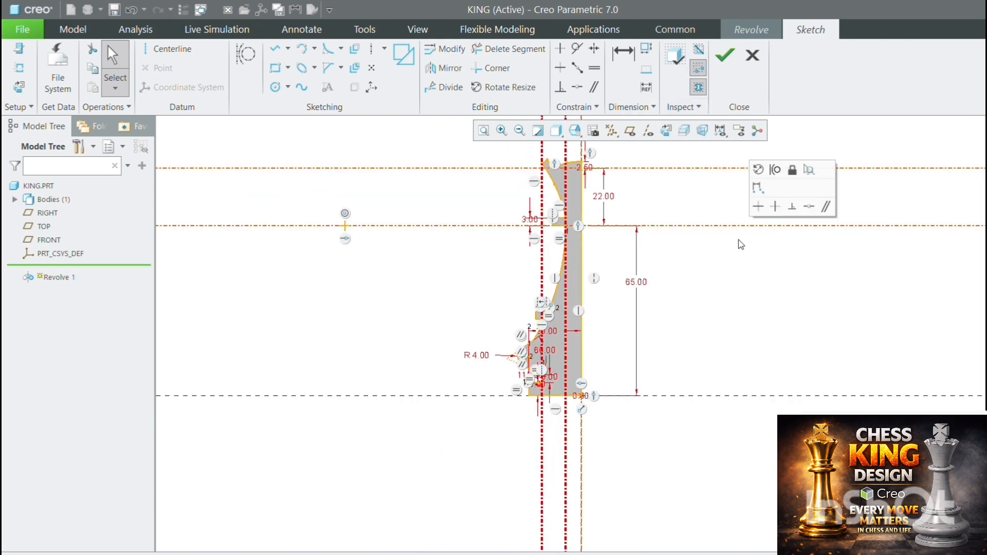
{"action": "key", "text": "Delete"}
{"action": "scroll", "coordinate": [476, 373], "scroll_direction": "up", "scroll_amount": 1}
{"action": "scroll", "coordinate": [705, 145], "scroll_direction": "down", "scroll_amount": 1}
{"action": "left_click", "coordinate": [594, 277]}
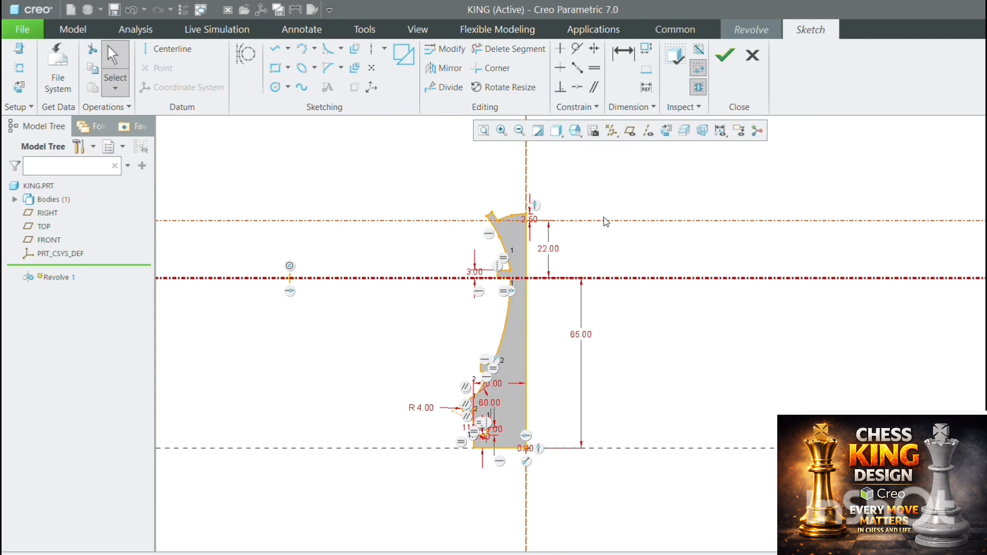
{"action": "left_click", "coordinate": [618, 221], "text": "ctrl"}
{"action": "key", "text": "Delete"}
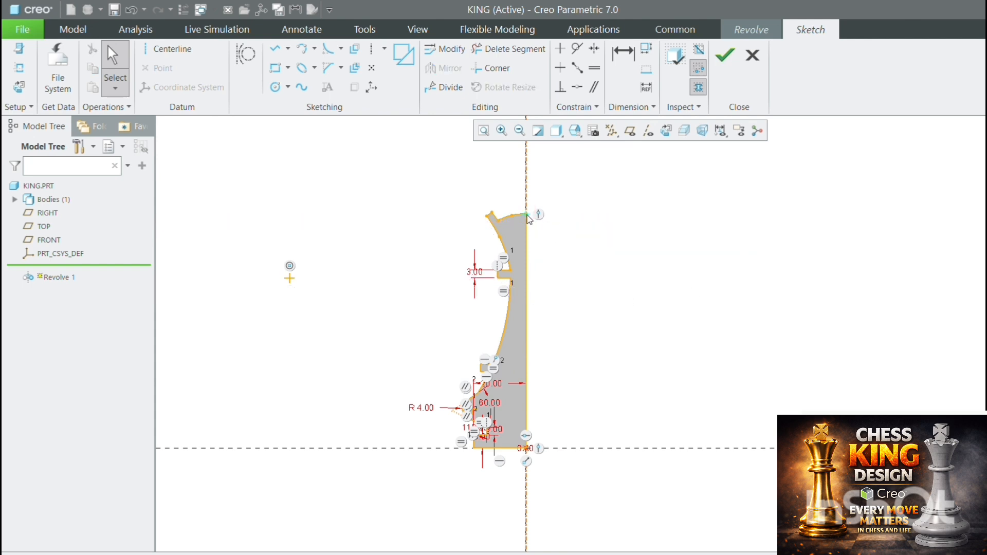
Step: Finish the sketch and revolve the profile 360° about the vertical centerline as a solid
{"action": "scroll", "coordinate": [472, 413], "scroll_direction": "down", "scroll_amount": 3}
{"action": "scroll", "coordinate": [484, 411], "scroll_direction": "up", "scroll_amount": 4}
{"action": "scroll", "coordinate": [506, 404], "scroll_direction": "down", "scroll_amount": 1}
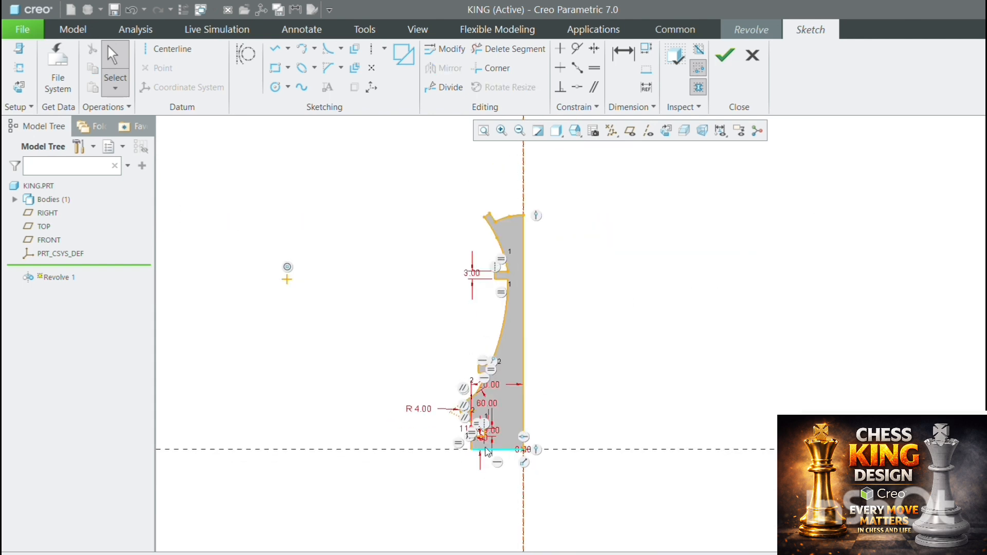
{"action": "scroll", "coordinate": [547, 396], "scroll_direction": "down", "scroll_amount": 2}
{"action": "scroll", "coordinate": [543, 315], "scroll_direction": "up", "scroll_amount": 2}
{"action": "scroll", "coordinate": [550, 374], "scroll_direction": "down", "scroll_amount": 1}
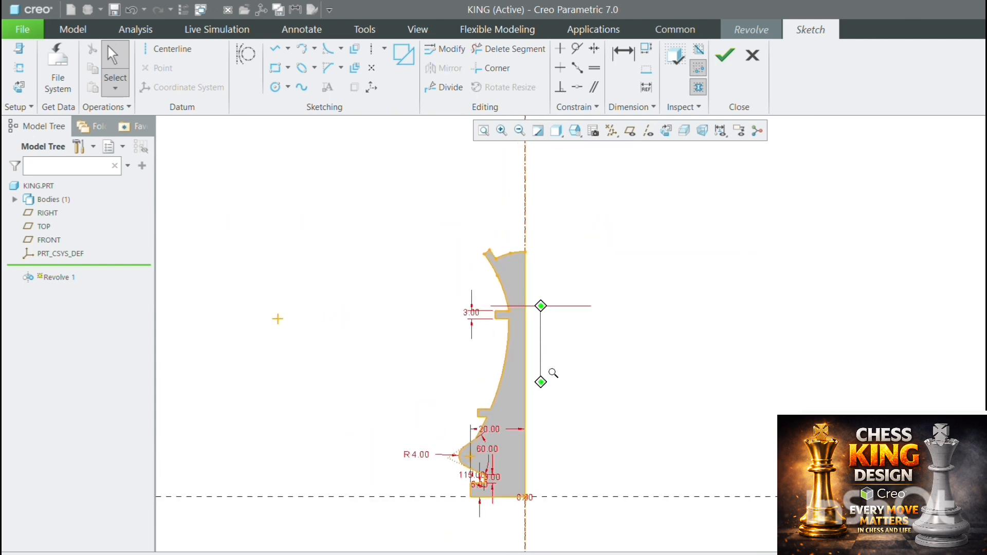
{"action": "left_click", "coordinate": [725, 77]}
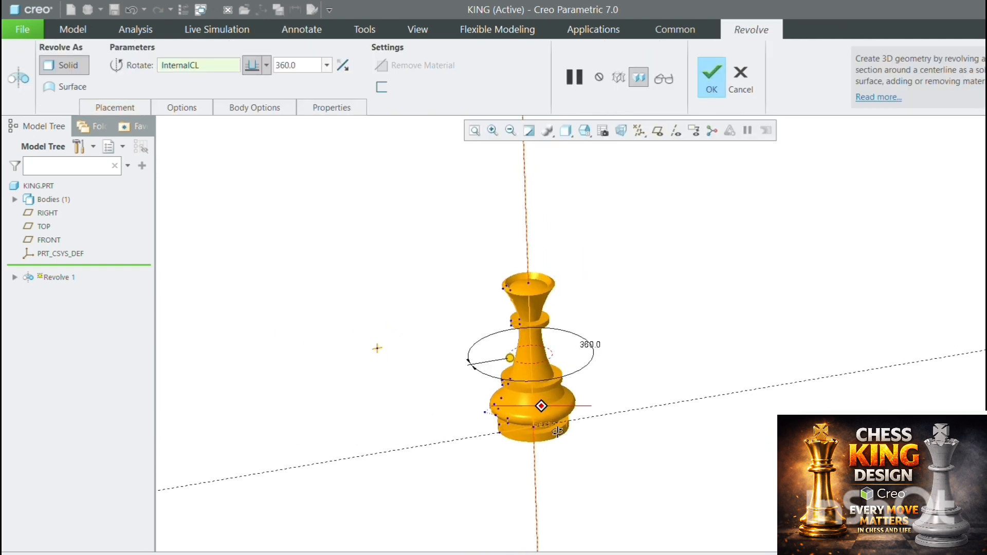
{"action": "middle_click_drag", "start_coordinate": [558, 432], "coordinate": [545, 427]}
{"action": "scroll", "coordinate": [516, 322], "scroll_direction": "down", "scroll_amount": 3}
{"action": "middle_click_drag", "start_coordinate": [513, 319], "coordinate": [551, 350]}
{"action": "middle_click", "coordinate": [645, 309]}
{"action": "scroll", "coordinate": [645, 309], "scroll_direction": "up", "scroll_amount": 1}
{"action": "scroll", "coordinate": [546, 418], "scroll_direction": "down", "scroll_amount": 2}
{"action": "middle_click_drag", "start_coordinate": [543, 411], "coordinate": [533, 434]}
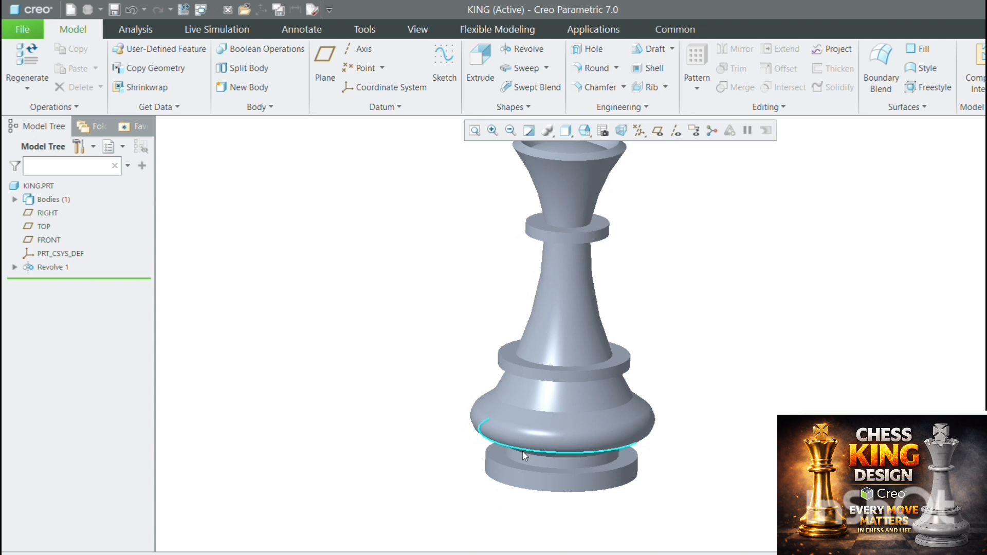
{"action": "scroll", "coordinate": [522, 451], "scroll_direction": "up", "scroll_amount": 3}
{"action": "scroll", "coordinate": [556, 406], "scroll_direction": "down", "scroll_amount": 4}
{"action": "scroll", "coordinate": [582, 416], "scroll_direction": "up", "scroll_amount": 5}
{"action": "scroll", "coordinate": [587, 309], "scroll_direction": "down", "scroll_amount": 2}
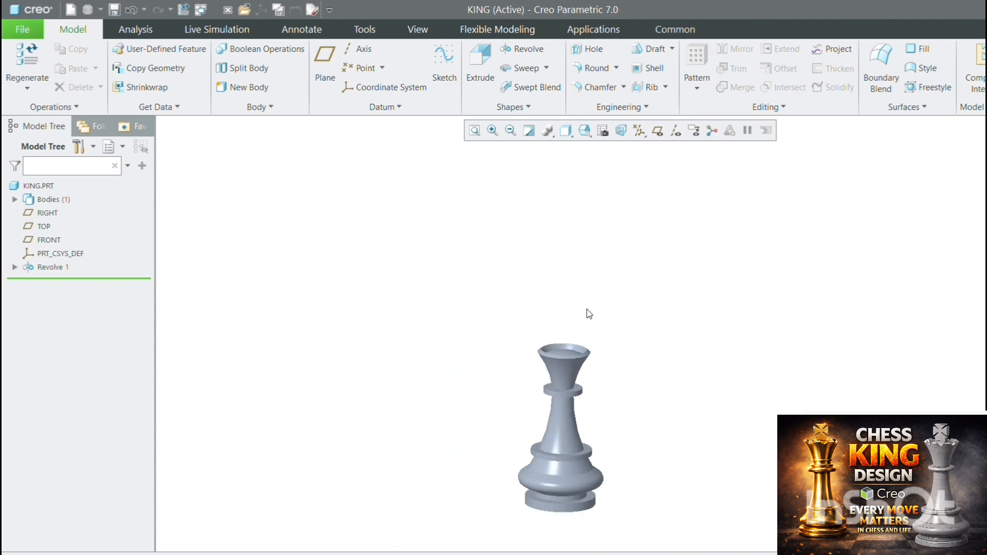
Step: Show the datum planes and start a sketch on the RIGHT plane with FRONT as the orientation reference
{"action": "left_click", "coordinate": [664, 132]}
{"action": "scroll", "coordinate": [572, 356], "scroll_direction": "down", "scroll_amount": 5}
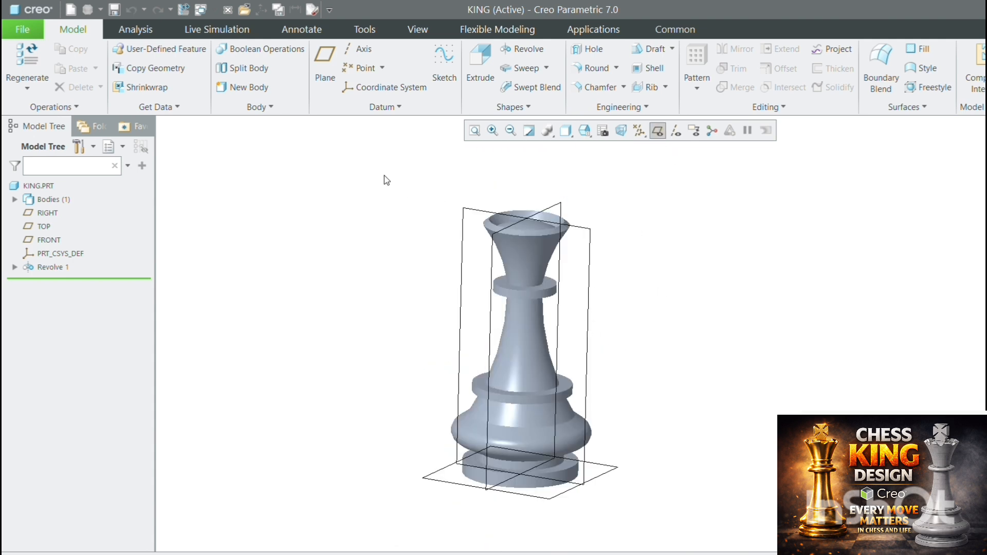
{"action": "left_click", "coordinate": [444, 72]}
{"action": "left_click", "coordinate": [552, 219]}
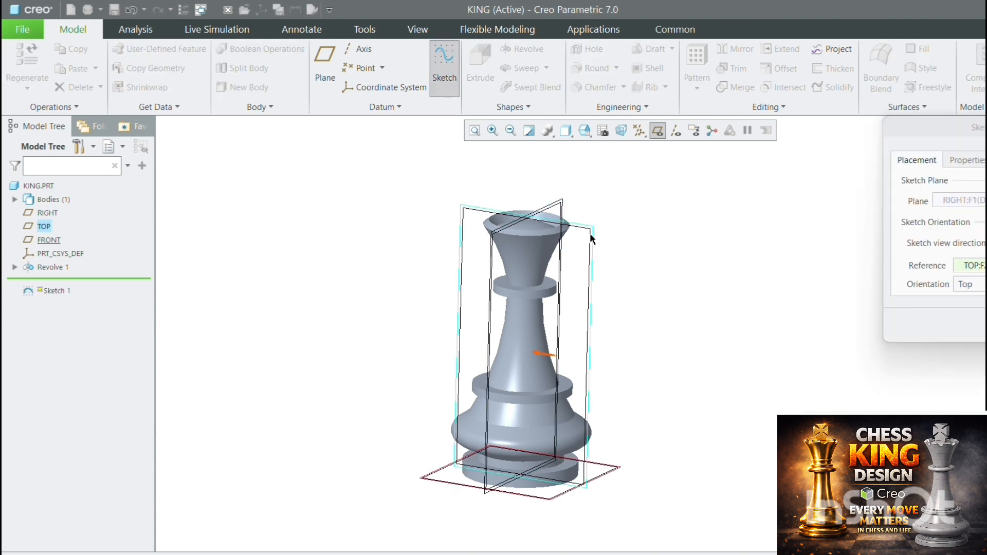
{"action": "middle_click", "coordinate": [758, 231]}
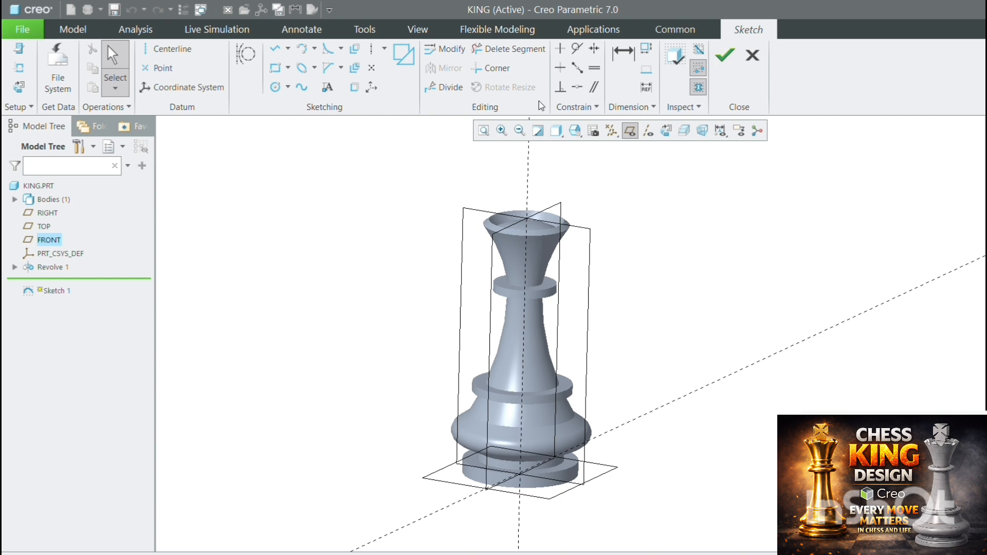
Step: Hide the datum planes and clip the model at the sketch plane to expose the king's head in section
{"action": "left_click", "coordinate": [664, 132]}
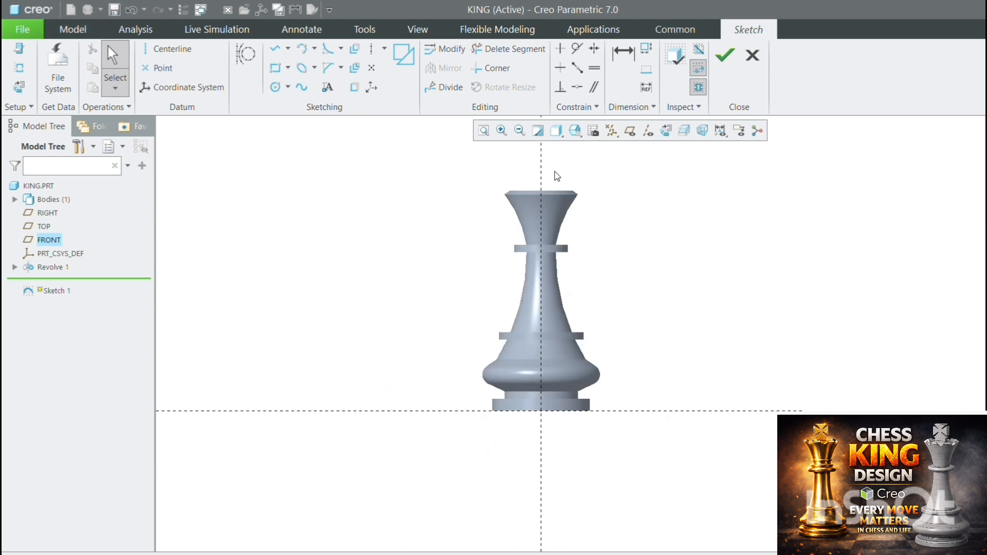
{"action": "scroll", "coordinate": [550, 173], "scroll_direction": "down", "scroll_amount": 2}
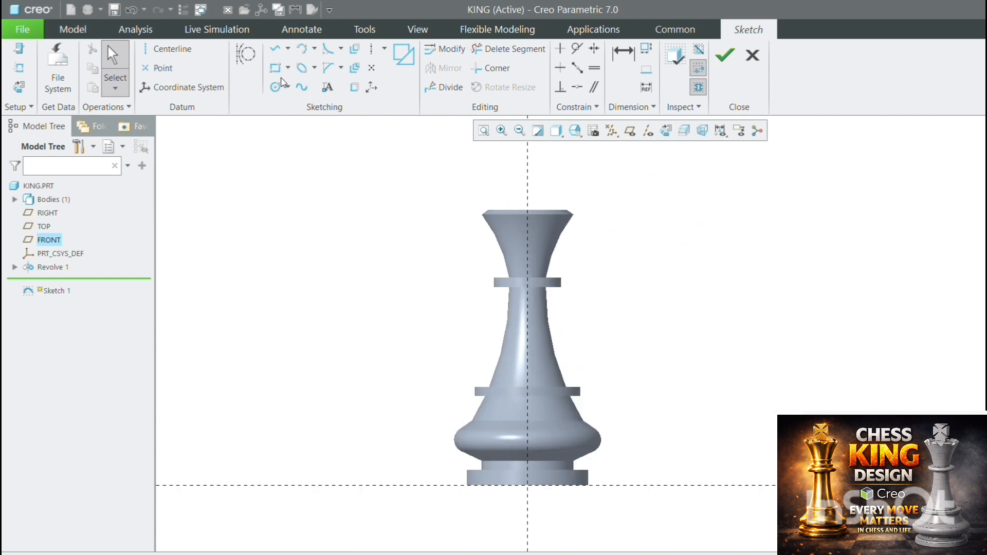
{"action": "left_click", "coordinate": [684, 131]}
{"action": "scroll", "coordinate": [548, 205], "scroll_direction": "down", "scroll_amount": 3}
{"action": "scroll", "coordinate": [522, 219], "scroll_direction": "down", "scroll_amount": 2}
{"action": "scroll", "coordinate": [503, 201], "scroll_direction": "up", "scroll_amount": 3}
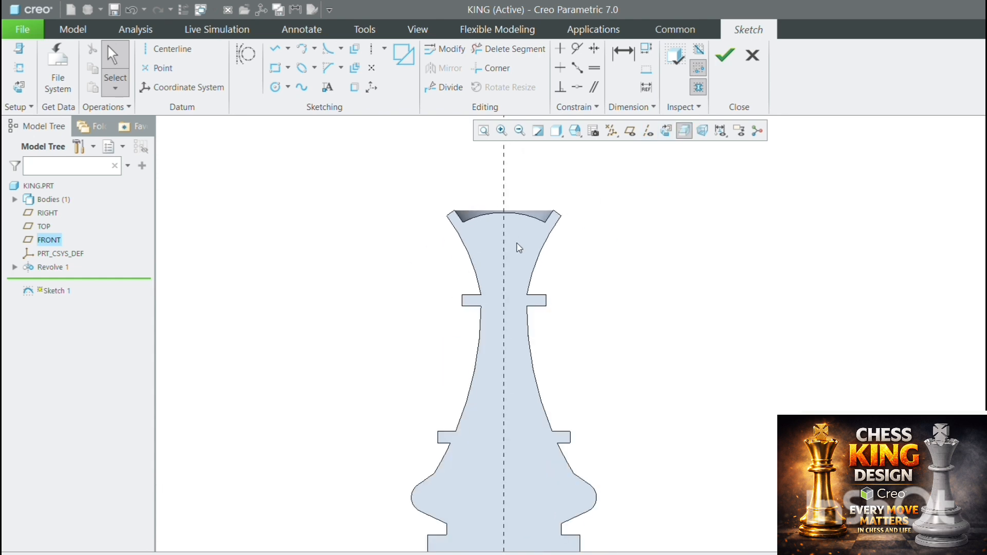
{"action": "scroll", "coordinate": [535, 206], "scroll_direction": "down", "scroll_amount": 1}
{"action": "scroll", "coordinate": [425, 218], "scroll_direction": "up", "scroll_amount": 1}
{"action": "scroll", "coordinate": [493, 191], "scroll_direction": "down", "scroll_amount": 2}
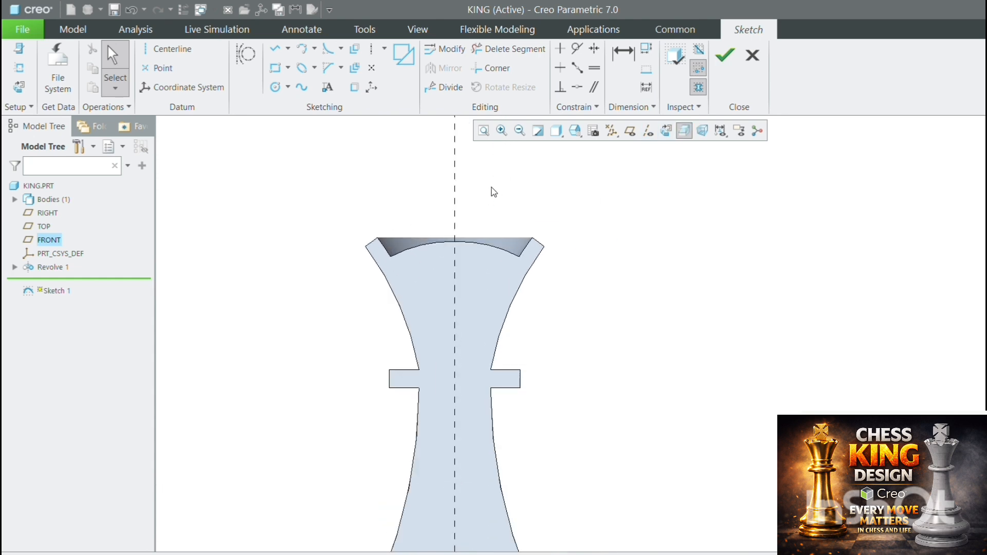
Step: Add a horizontal centerline through the dome's highest point and a vertical centerline on the right side of the axis
{"action": "left_click", "coordinate": [371, 49]}
{"action": "left_click", "coordinate": [454, 242]}
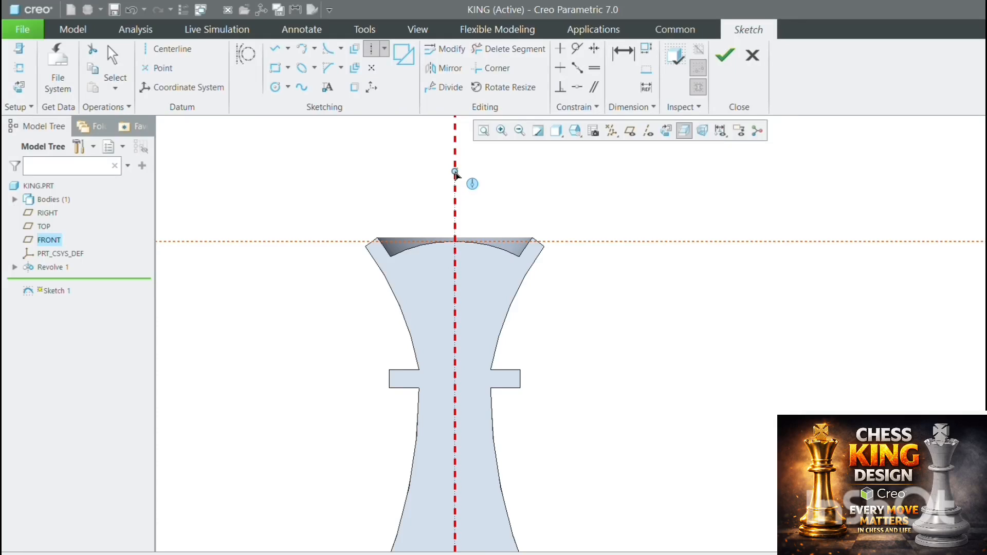
{"action": "left_click", "coordinate": [371, 52]}
{"action": "left_click", "coordinate": [480, 201]}
{"action": "left_click", "coordinate": [480, 314]}
{"action": "left_click", "coordinate": [424, 202]}
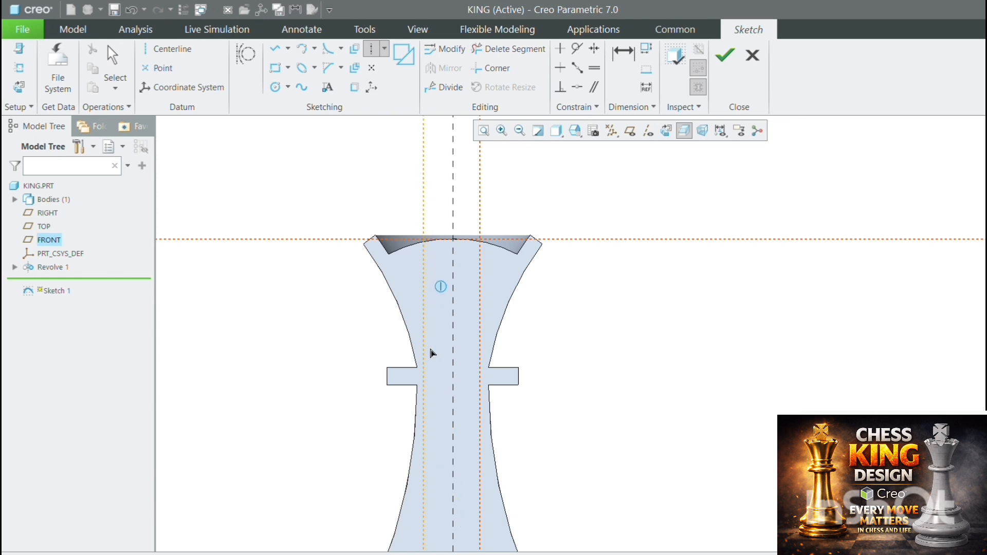
{"action": "left_click", "coordinate": [431, 350]}
{"action": "key", "text": "ctrl+z"}
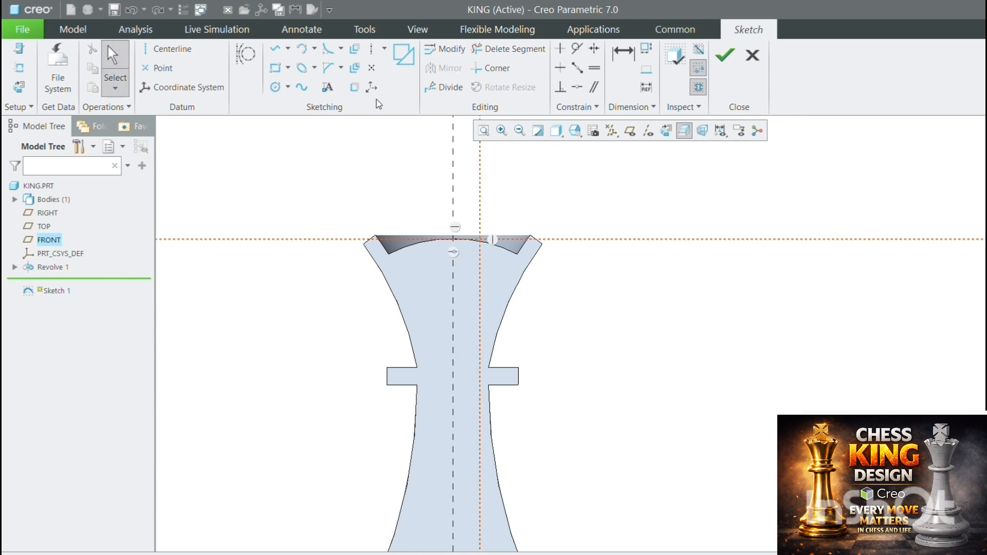
Step: Add a vertical centerline on the left side of the king's axis
{"action": "left_click", "coordinate": [371, 49]}
{"action": "left_click", "coordinate": [427, 198]}
{"action": "left_click", "coordinate": [429, 363]}
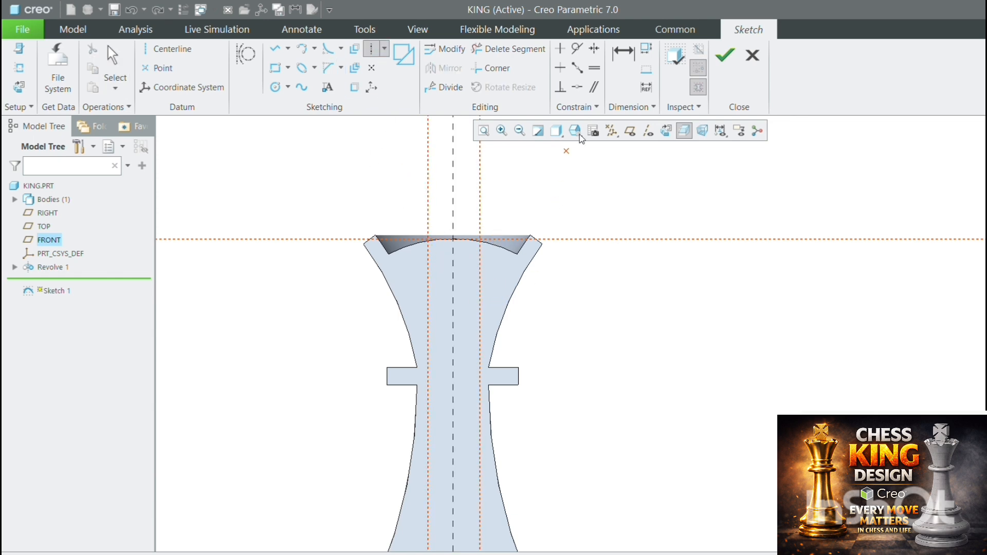
Step: Dimension each of the two vertical centerlines at 5 from the central axis
{"action": "left_click", "coordinate": [629, 81]}
{"action": "left_click", "coordinate": [454, 190]}
{"action": "left_click", "coordinate": [479, 171]}
{"action": "middle_click", "coordinate": [473, 167]}
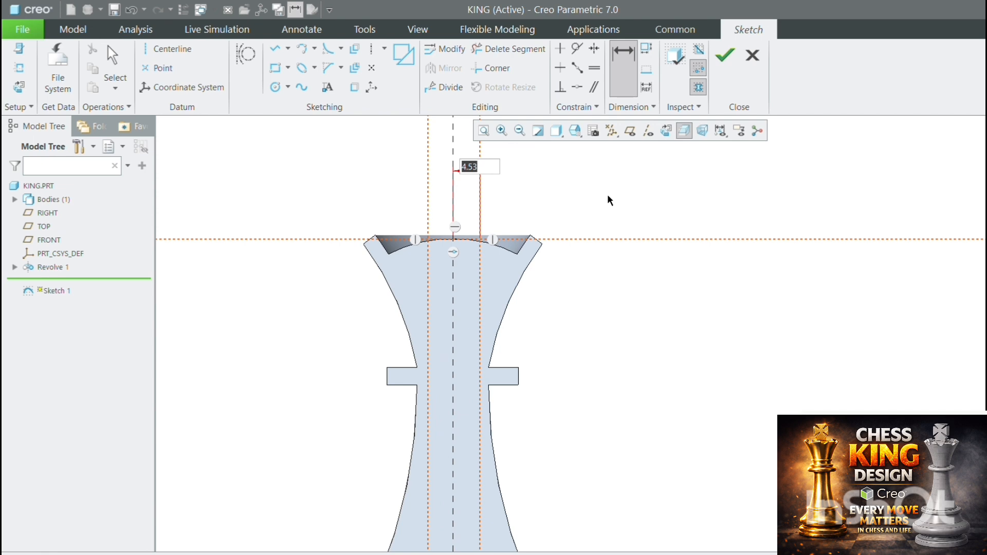
{"action": "type", "text": "5"}
{"action": "key", "text": "Return"}
{"action": "left_click", "coordinate": [451, 150]}
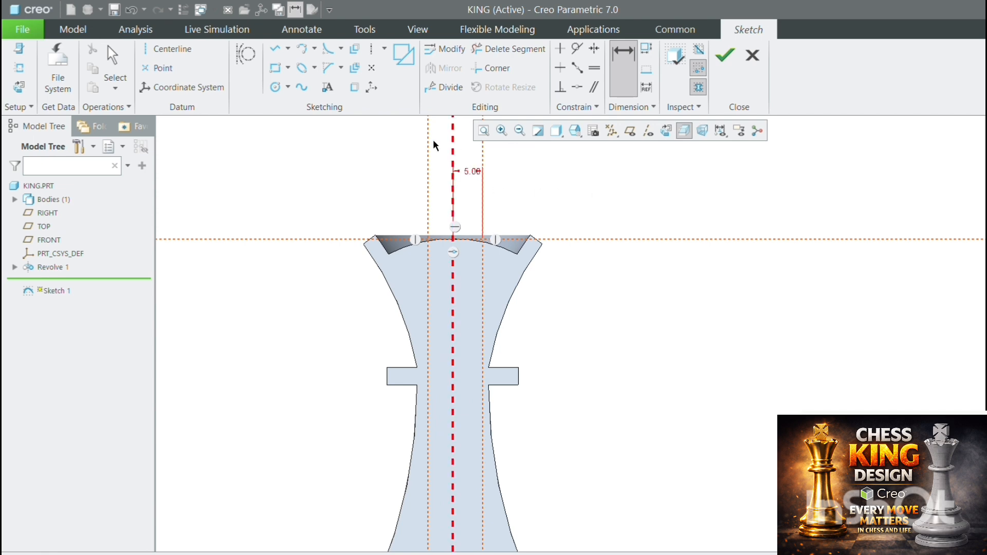
{"action": "left_click", "coordinate": [428, 154]}
{"action": "middle_click", "coordinate": [445, 213]}
{"action": "type", "text": "5"}
{"action": "key", "text": "Return"}
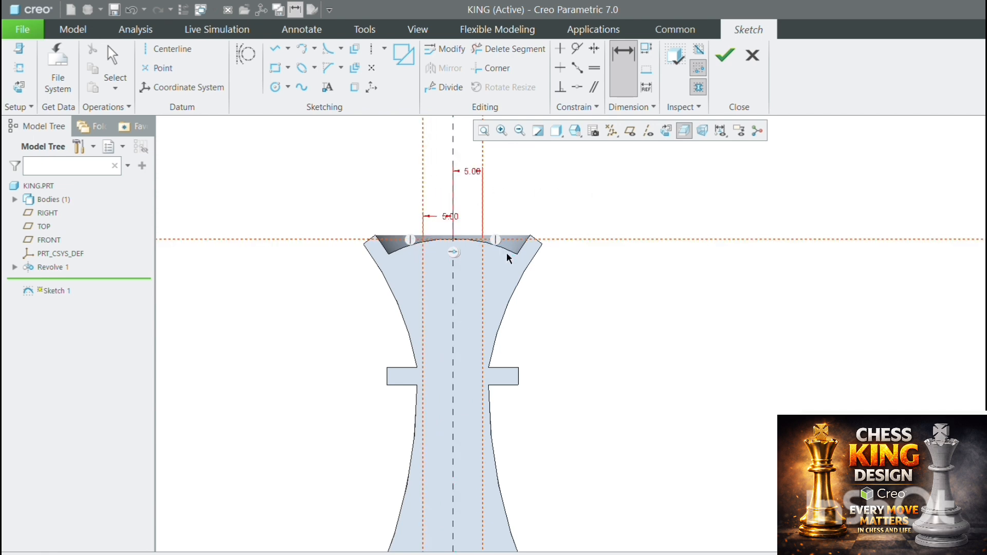
Step: Set the distance of both vertical centerlines from the central axis to 6
{"action": "scroll", "coordinate": [509, 255], "scroll_direction": "down", "scroll_amount": 5}
{"action": "scroll", "coordinate": [406, 195], "scroll_direction": "up", "scroll_amount": 4}
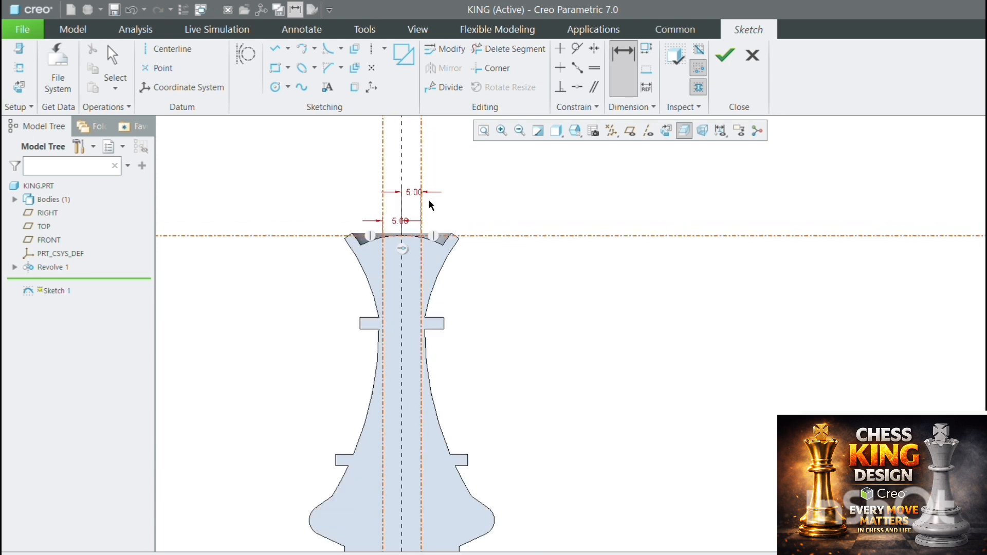
{"action": "scroll", "coordinate": [435, 226], "scroll_direction": "down", "scroll_amount": 1}
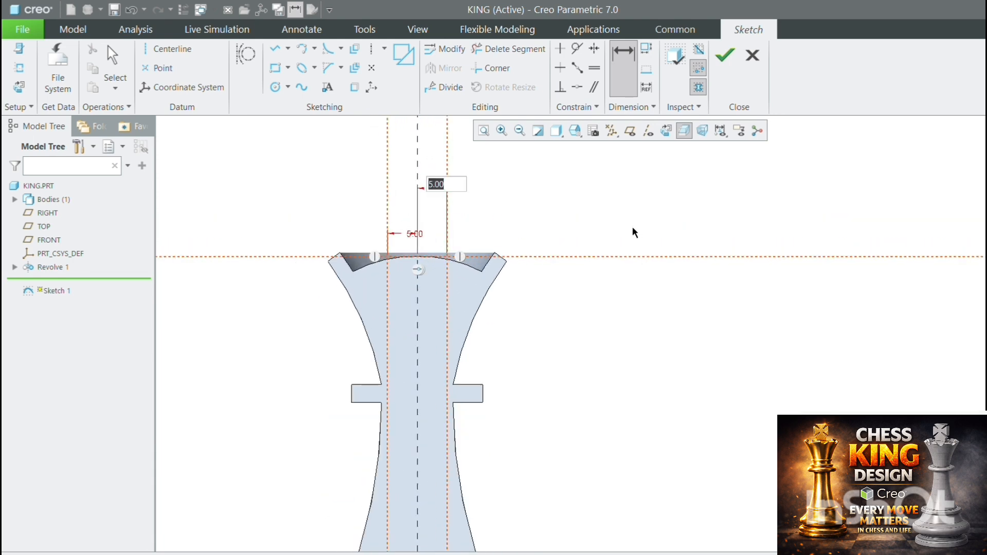
{"action": "type", "text": "6"}
{"action": "key", "text": "Return"}
{"action": "double_click", "coordinate": [411, 234]}
{"action": "type", "text": "6"}
{"action": "key", "text": "Return"}
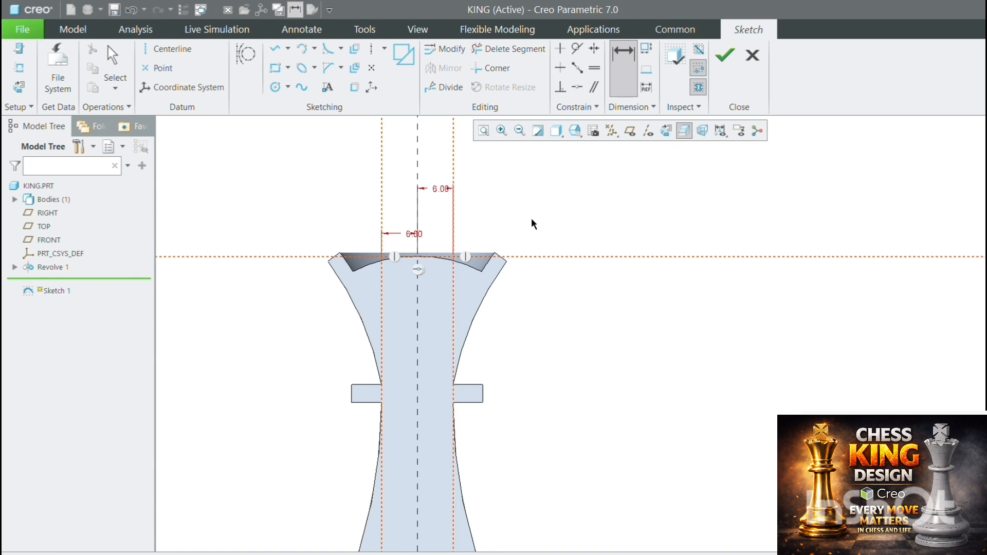
Step: Draw a rectangle between the two vertical centerlines, symmetric about the horizontal centerline at the dome's peak
{"action": "left_click", "coordinate": [275, 67]}
{"action": "scroll", "coordinate": [383, 266], "scroll_direction": "down", "scroll_amount": 2}
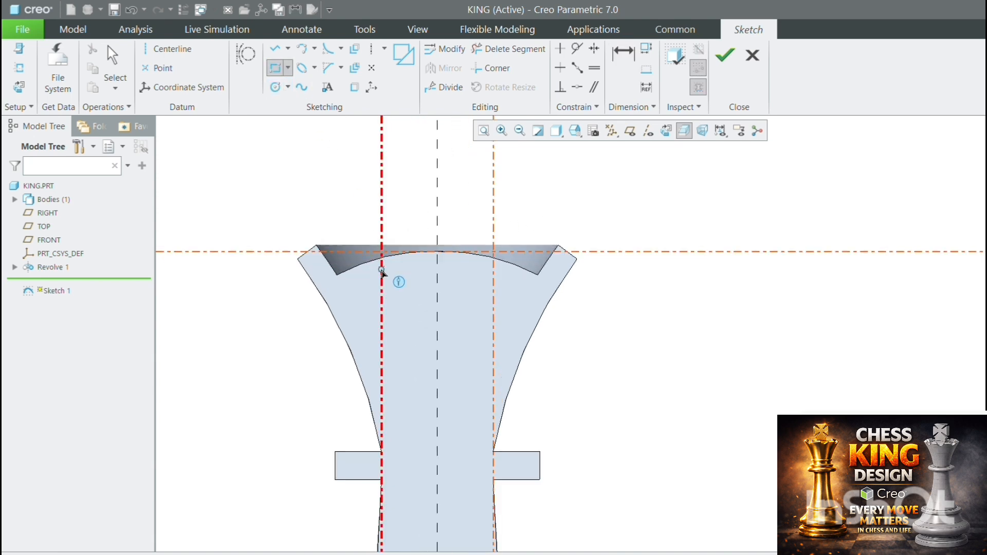
{"action": "left_click", "coordinate": [382, 267]}
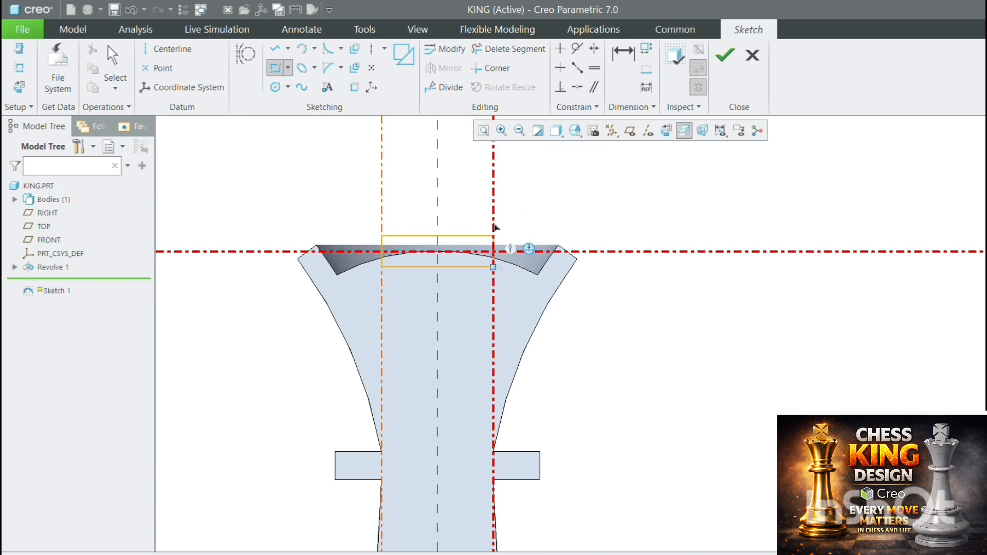
{"action": "left_click", "coordinate": [494, 224]}
{"action": "left_click", "coordinate": [666, 132]}
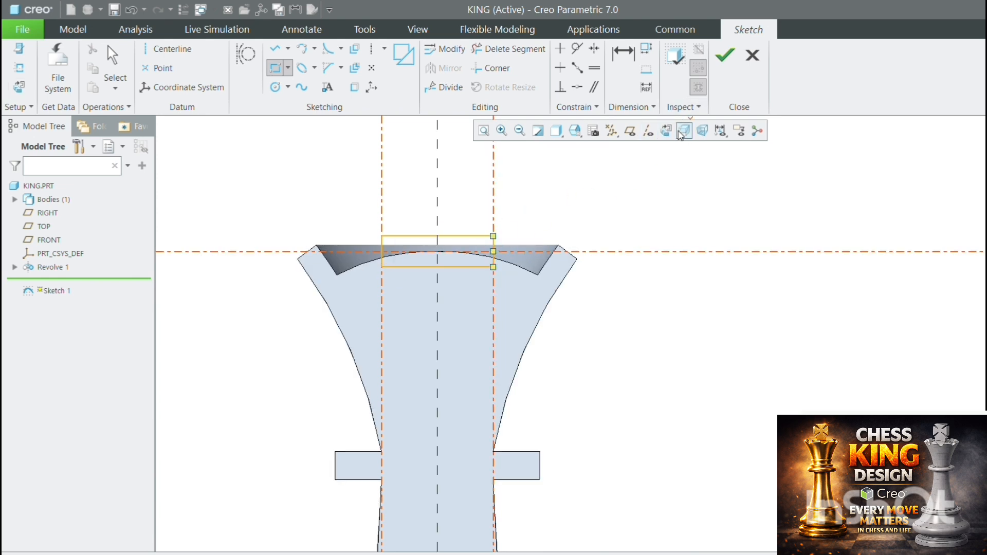
Step: Dimension the rectangle's upper edge at 2 from the horizontal centerline
{"action": "left_click", "coordinate": [623, 57]}
{"action": "left_click", "coordinate": [451, 250]}
{"action": "left_click", "coordinate": [454, 236]}
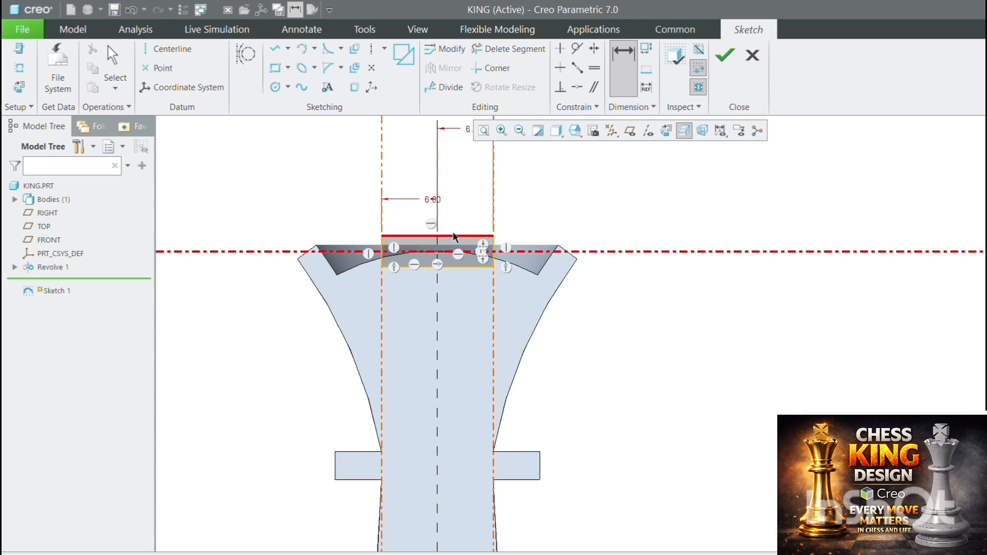
{"action": "middle_click", "coordinate": [461, 205]}
{"action": "type", "text": "2"}
{"action": "key", "text": "Return"}
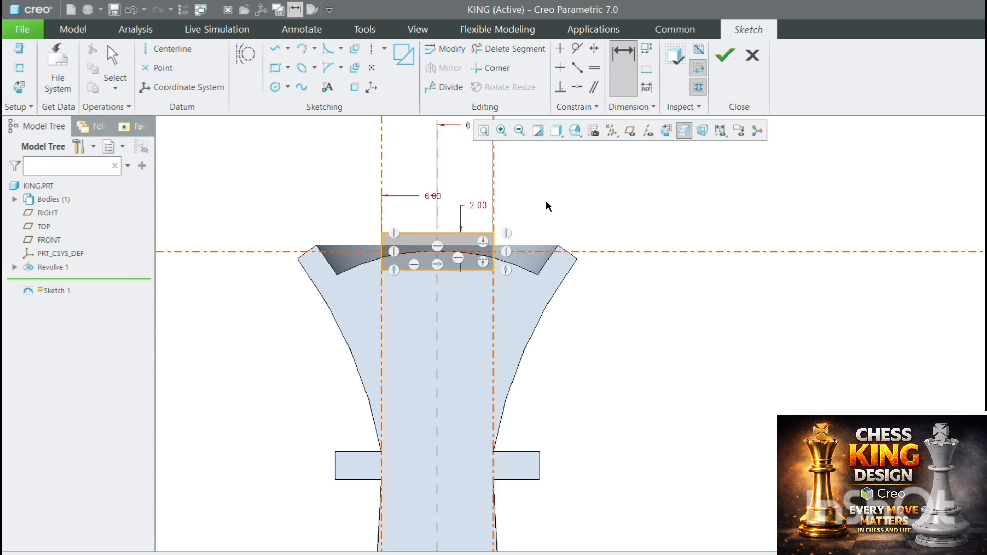
Step: Project the curved edges of the head's dome into the sketch across the rectangle
{"action": "left_click", "coordinate": [354, 87]}
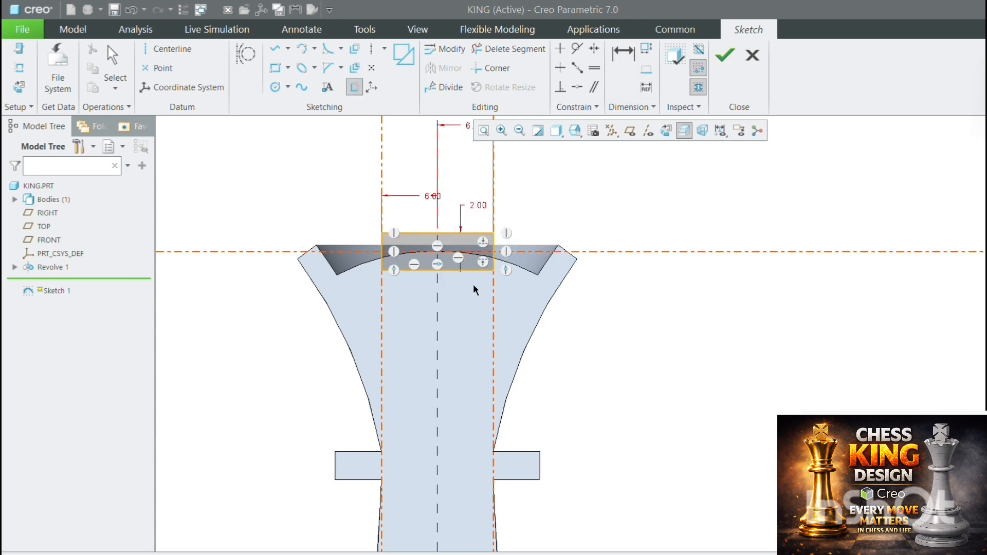
{"action": "left_click", "coordinate": [503, 270]}
{"action": "left_click", "coordinate": [403, 252]}
{"action": "middle_click", "coordinate": [628, 206]}
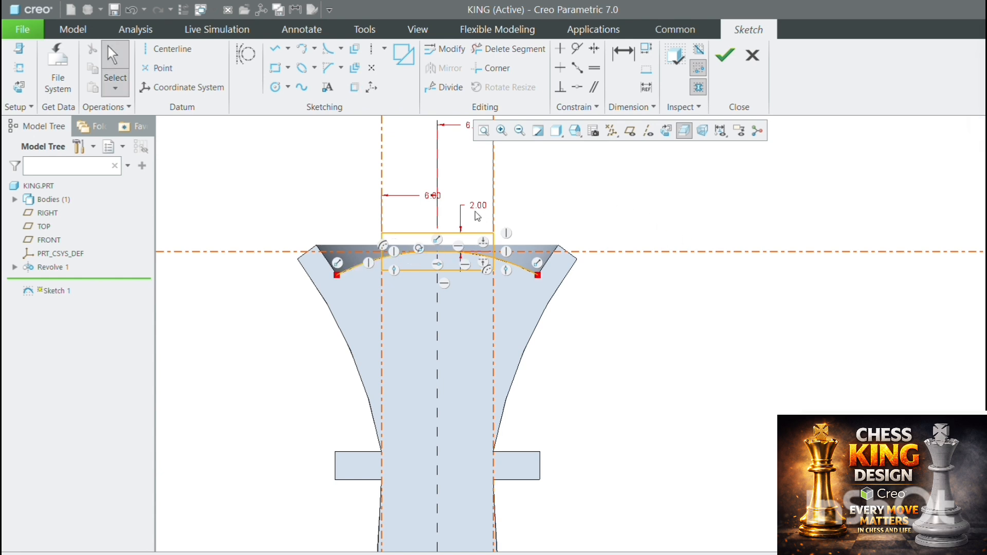
{"action": "scroll", "coordinate": [559, 179], "scroll_direction": "up", "scroll_amount": 1}
{"action": "scroll", "coordinate": [524, 146], "scroll_direction": "down", "scroll_amount": 2}
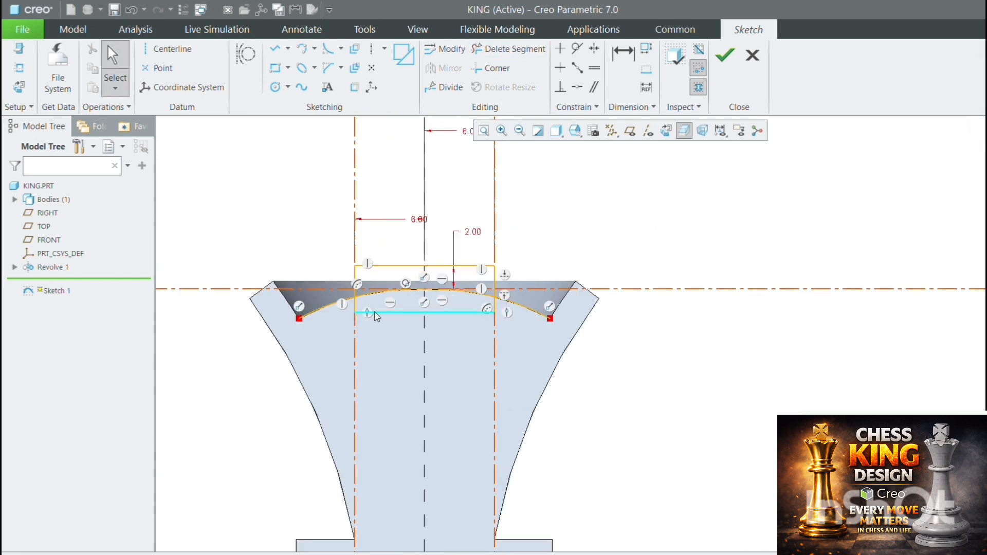
{"action": "left_click", "coordinate": [532, 311]}
{"action": "left_click", "coordinate": [539, 183]}
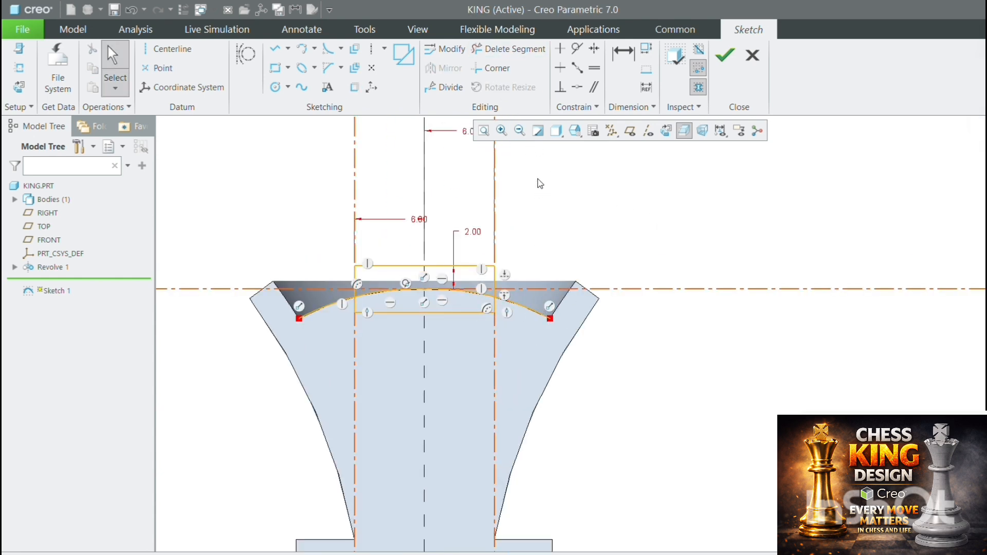
Step: Trim away the rectangle segments below the dome and the excess projected curves outside the rectangle
{"action": "left_click", "coordinate": [506, 48]}
{"action": "mouse_move", "coordinate": [471, 309]}
{"action": "left_mouse_down"}
{"action": "mouse_move", "coordinate": [353, 308]}
{"action": "mouse_move", "coordinate": [489, 309]}
{"action": "left_mouse_up"}
{"action": "left_click", "coordinate": [494, 307]}
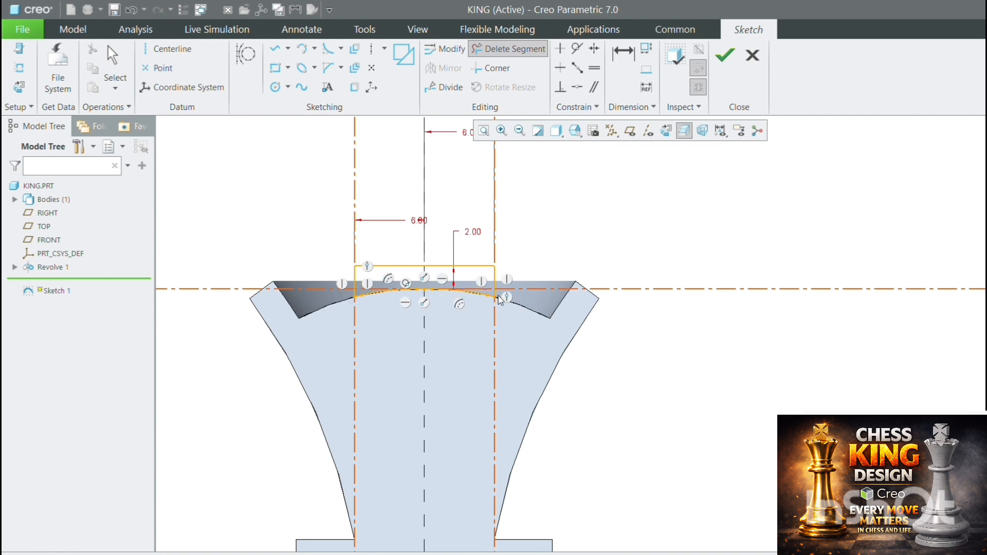
{"action": "middle_click", "coordinate": [581, 218]}
Step: Reposition the left-hand 6.00 dimension and the rectangle's 2.00 height dimension clear of the profile
{"action": "left_click", "coordinate": [465, 231]}
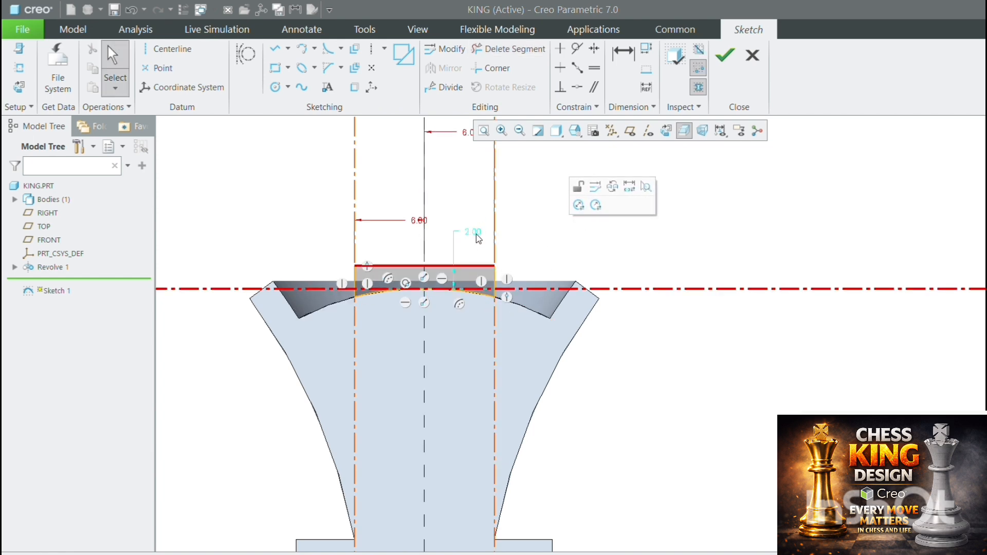
{"action": "left_click", "coordinate": [623, 194]}
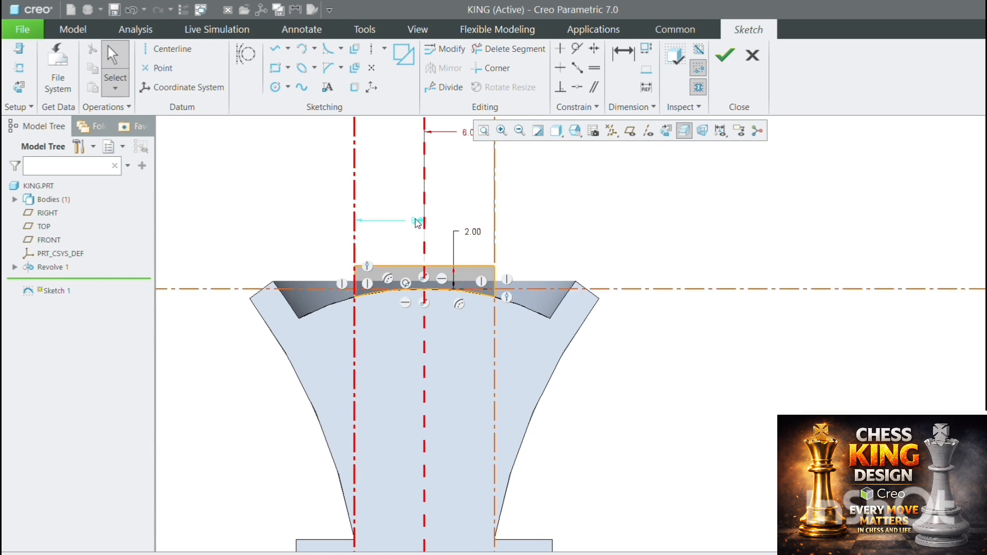
{"action": "left_click_drag", "start_coordinate": [419, 220], "coordinate": [237, 231]}
{"action": "left_click", "coordinate": [474, 234]}
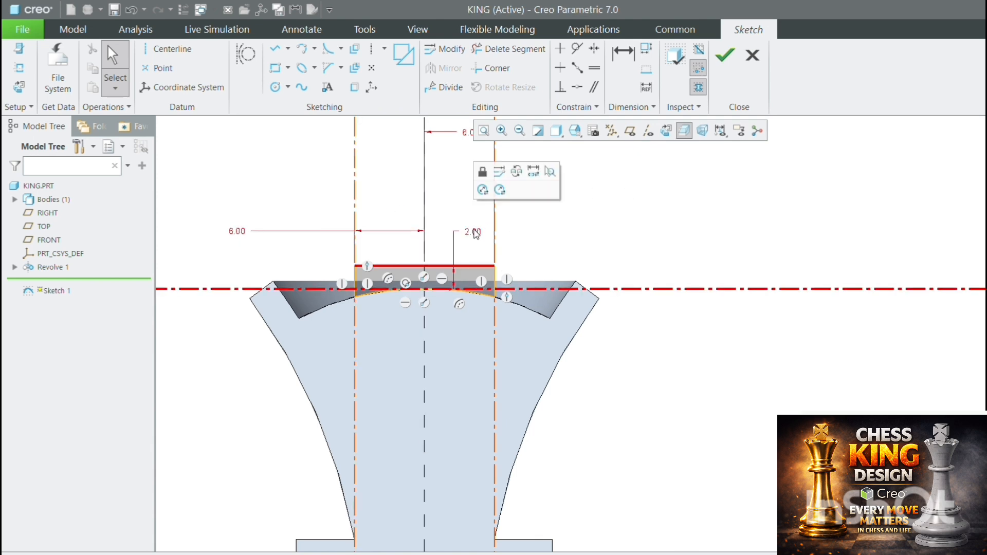
{"action": "left_click_drag", "start_coordinate": [474, 234], "coordinate": [463, 411]}
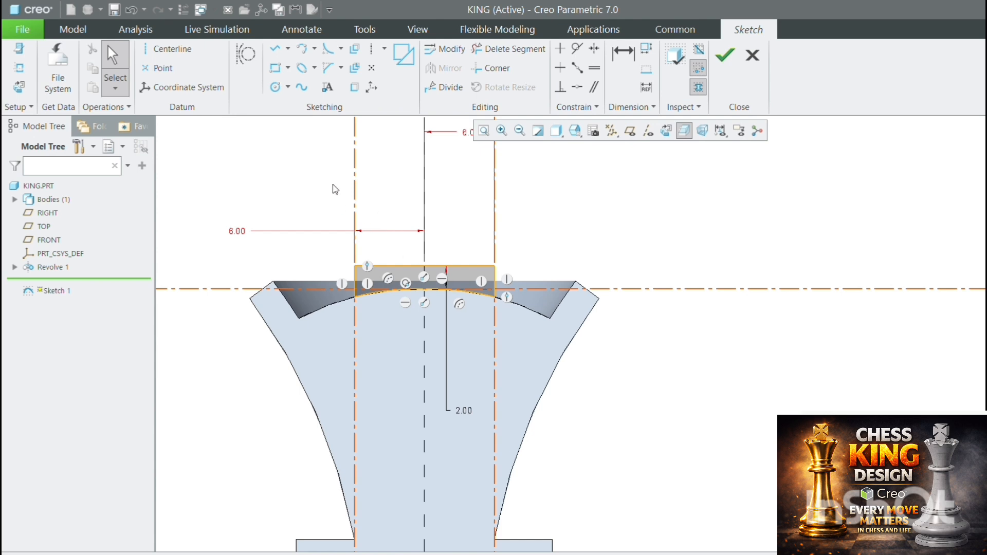
Step: Draw a centerline above the rectangle across the central axis and constrain it to be horizontal
{"action": "middle_click_drag", "start_coordinate": [404, 152], "coordinate": [412, 187], "text": "shift"}
{"action": "left_click", "coordinate": [370, 49]}
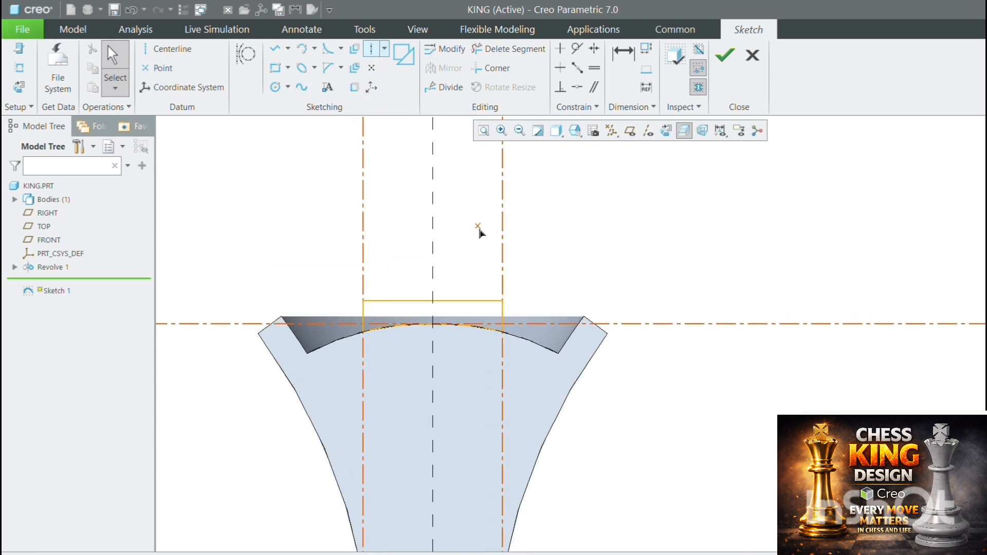
{"action": "left_click", "coordinate": [452, 211]}
{"action": "left_click", "coordinate": [331, 212]}
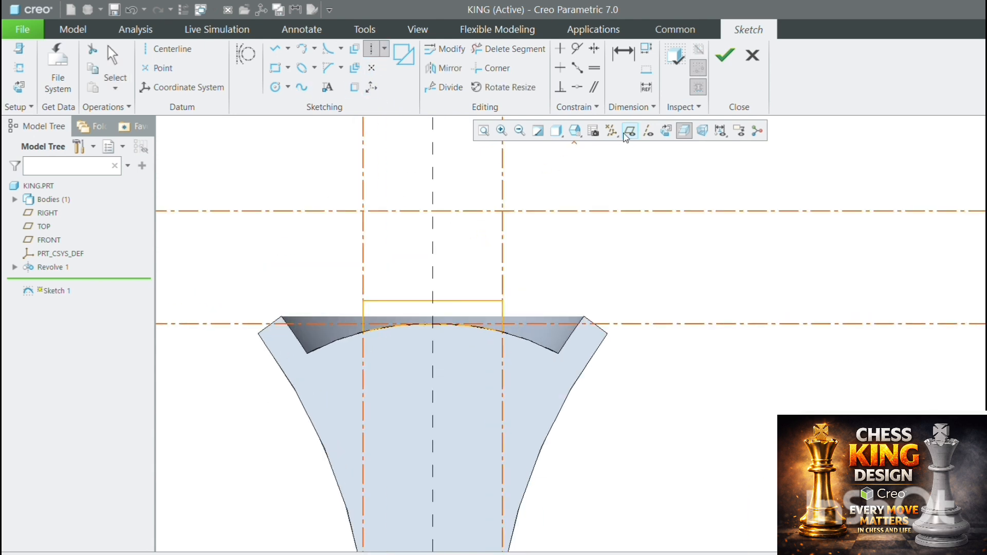
{"action": "left_click", "coordinate": [559, 71]}
{"action": "left_click", "coordinate": [474, 211]}
Step: Dimension the new horizontal centerline at 7 from the rectangle's upper edge
{"action": "left_click", "coordinate": [622, 58]}
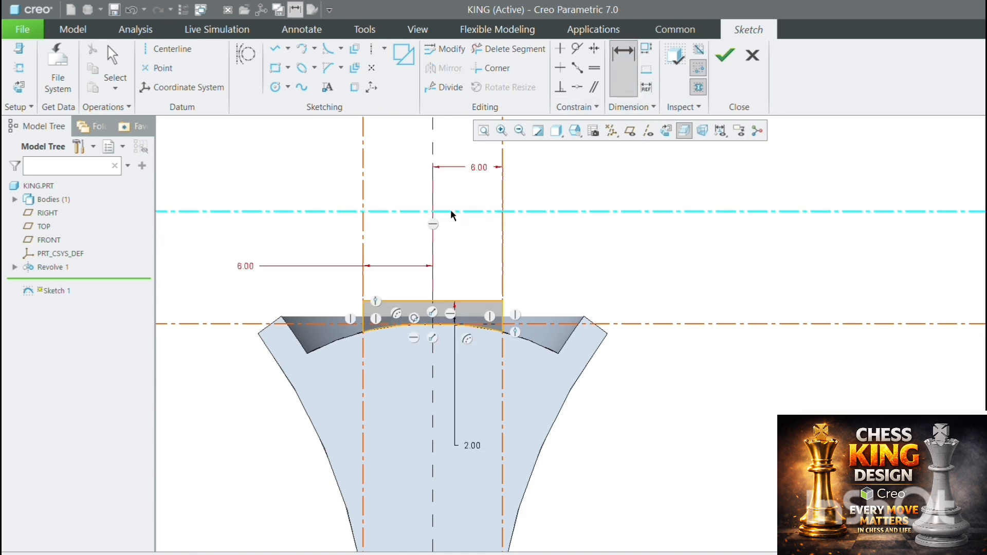
{"action": "left_click", "coordinate": [450, 211]}
{"action": "left_click", "coordinate": [453, 301]}
{"action": "middle_click", "coordinate": [469, 237]}
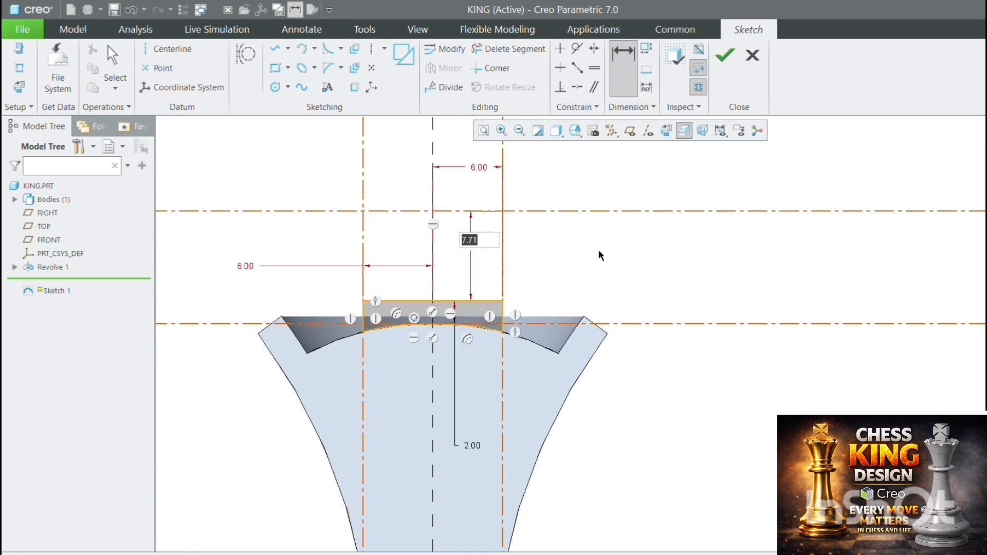
{"action": "type", "text": "6"}
{"action": "key", "text": "Return"}
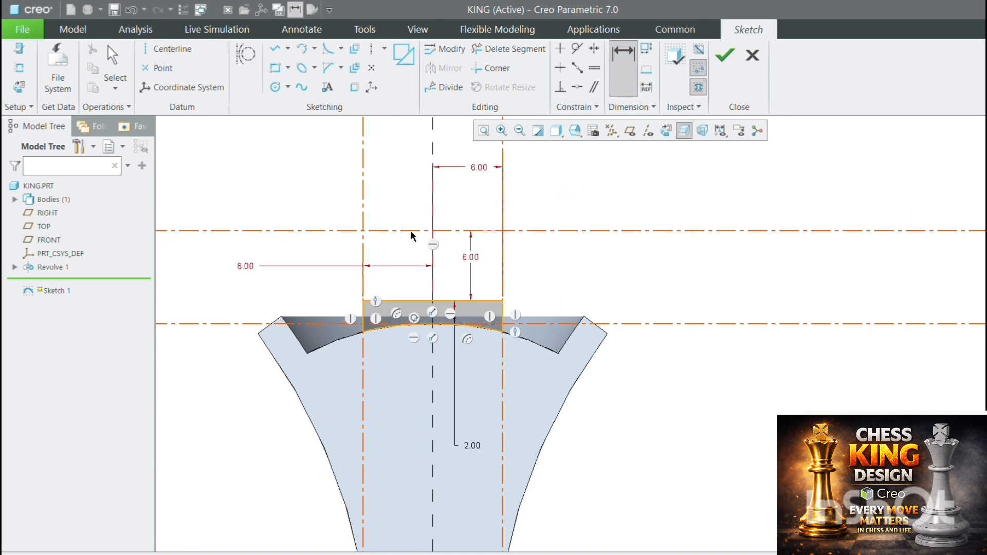
{"action": "double_click", "coordinate": [477, 257]}
{"action": "type", "text": "7"}
{"action": "key", "text": "Return"}
Step: Draw a circle centred where the upper horizontal centerline crosses the central axis
{"action": "left_click", "coordinate": [275, 87]}
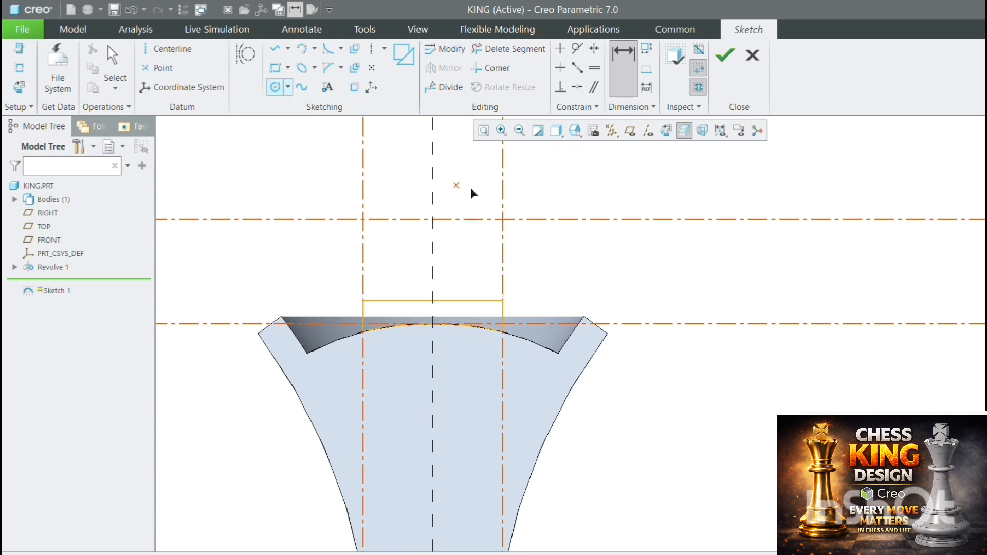
{"action": "left_click", "coordinate": [433, 220]}
{"action": "left_click", "coordinate": [452, 237]}
Step: Draw a vertical centerline along the central axis through the circle's centre
{"action": "left_click", "coordinate": [371, 49]}
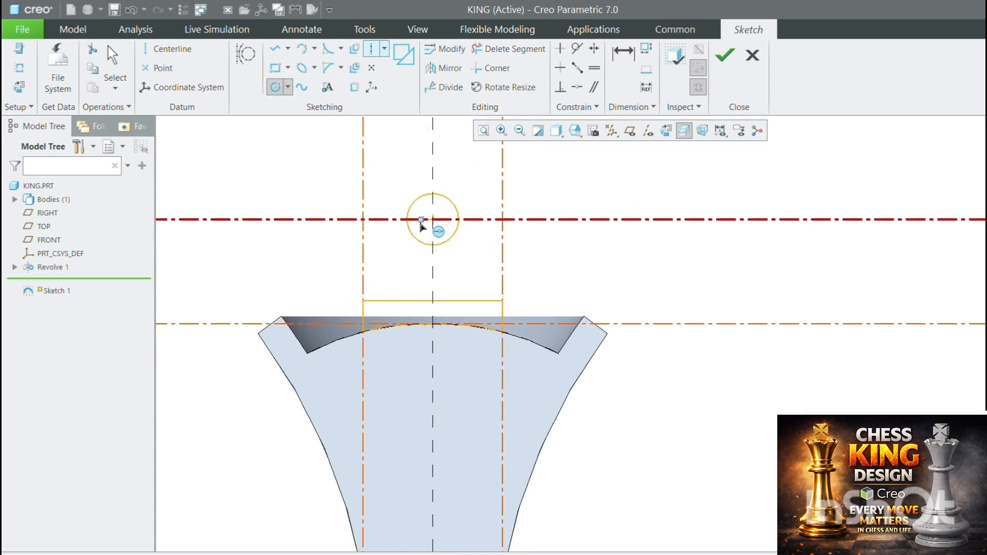
{"action": "left_click", "coordinate": [432, 219]}
{"action": "left_click", "coordinate": [433, 353]}
{"action": "middle_click", "coordinate": [474, 198]}
Step: Delete the circle and redraw it centred on the intersection of the upper horizontal and central vertical centerlines
{"action": "left_click", "coordinate": [456, 231]}
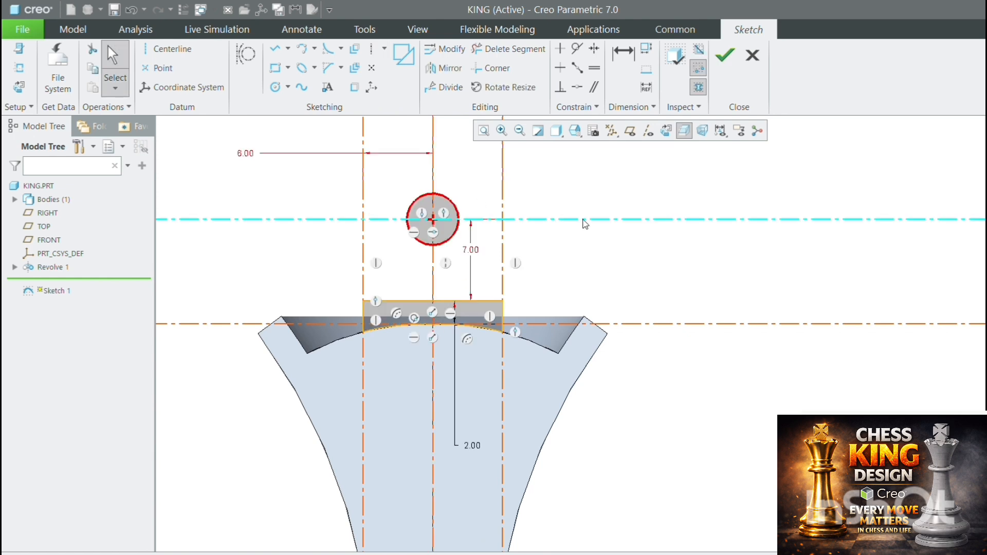
{"action": "key", "text": "Delete"}
{"action": "left_click", "coordinate": [275, 86]}
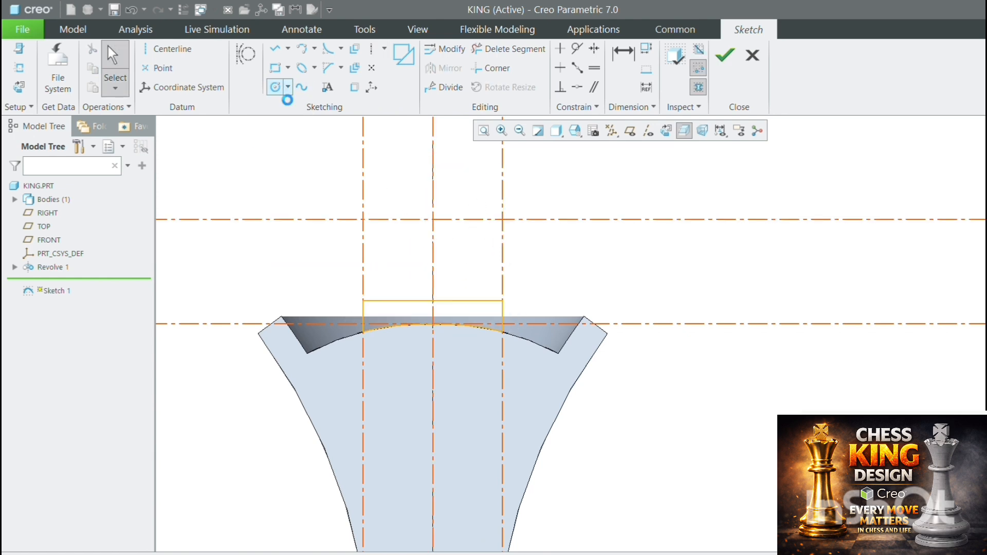
{"action": "left_click", "coordinate": [433, 219]}
{"action": "left_click", "coordinate": [446, 244]}
Step: Dimension the circle's diameter at 5
{"action": "left_click", "coordinate": [622, 69]}
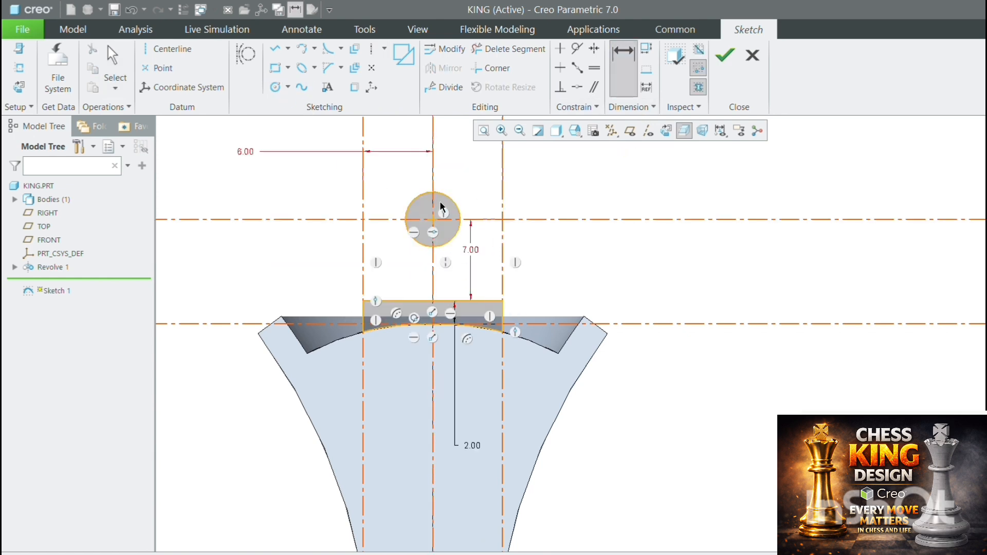
{"action": "double_click", "coordinate": [444, 195]}
{"action": "middle_click", "coordinate": [444, 227]}
{"action": "type", "text": "5"}
{"action": "key", "text": "Return"}
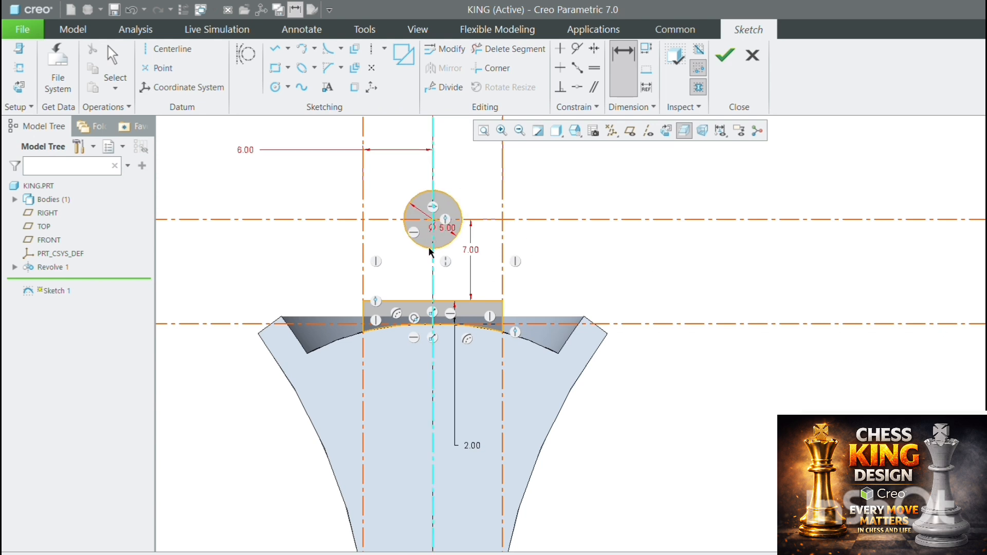
{"action": "left_click", "coordinate": [434, 124]}
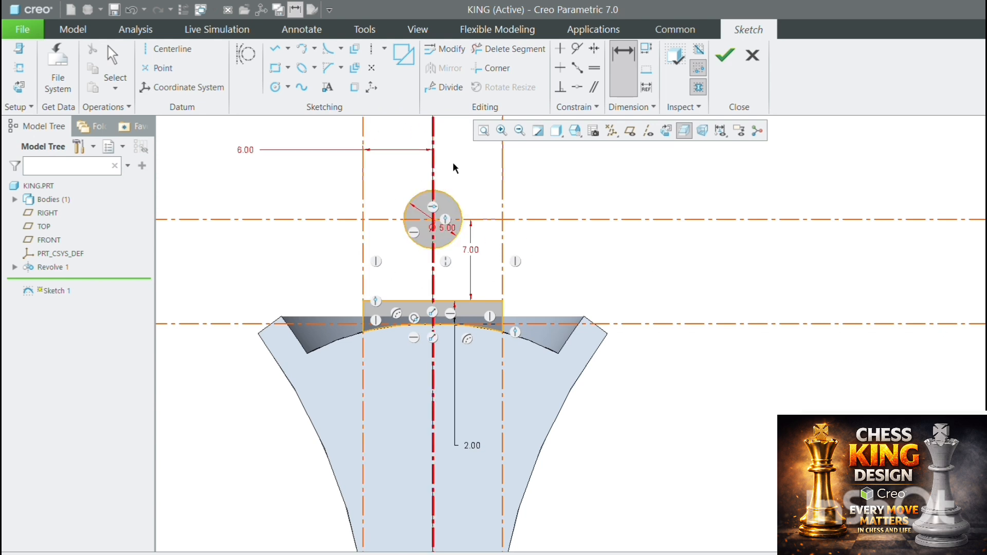
Step: Draw short horizontal lines extending the rectangle's upper edge outward from both of its upper corners
{"action": "left_click", "coordinate": [276, 50]}
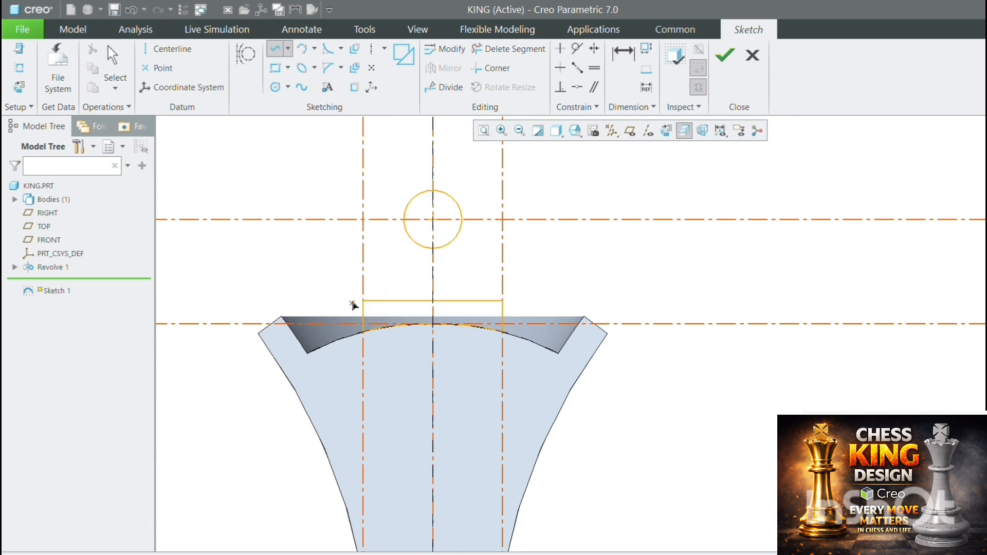
{"action": "left_click", "coordinate": [363, 300]}
{"action": "left_click", "coordinate": [341, 301]}
{"action": "left_click", "coordinate": [287, 50]}
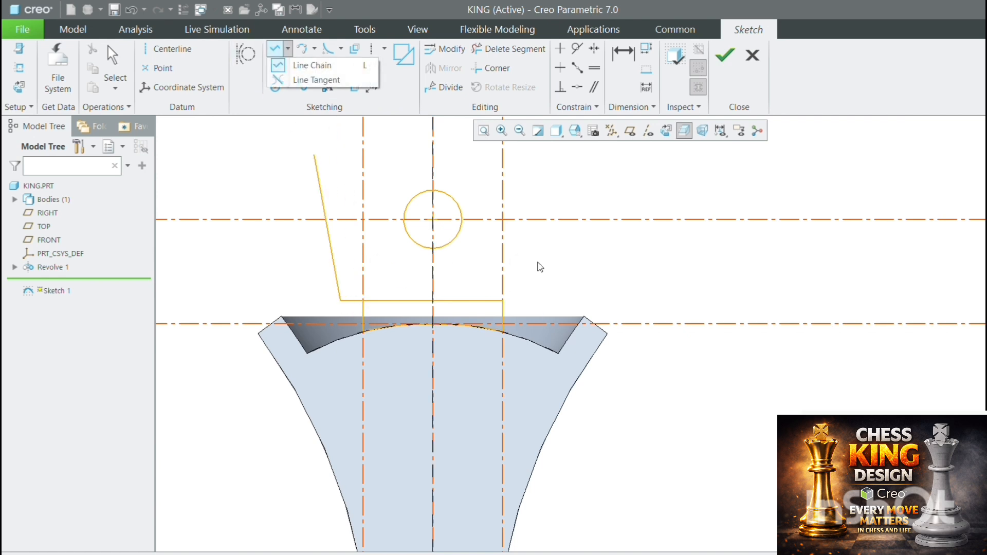
{"action": "left_click", "coordinate": [271, 53]}
{"action": "left_click", "coordinate": [503, 300]}
{"action": "left_click", "coordinate": [535, 300]}
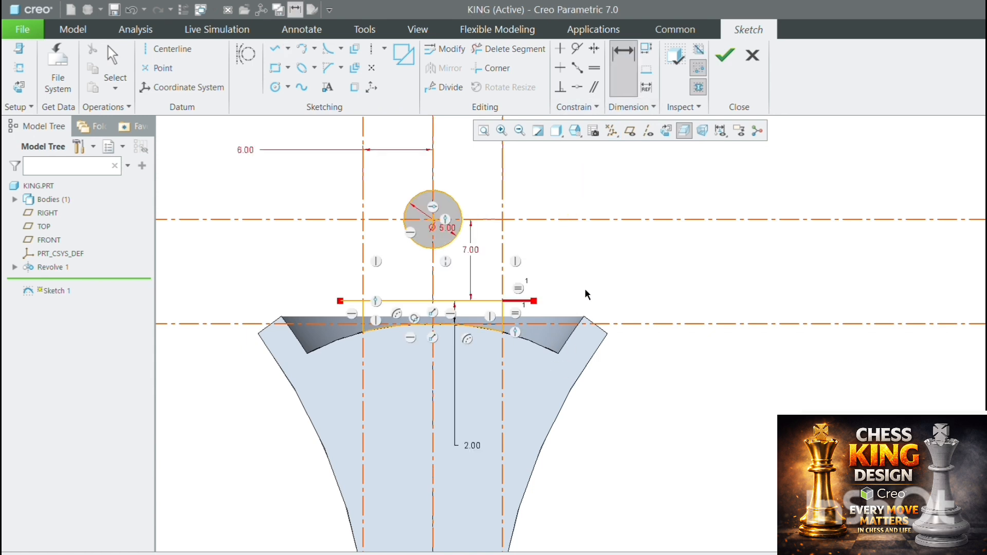
Step: Dimension the left-hand extension line's end at 2 from the adjacent vertical centerline
{"action": "left_click", "coordinate": [620, 70]}
{"action": "left_click", "coordinate": [340, 300]}
{"action": "left_click", "coordinate": [363, 264]}
{"action": "middle_click", "coordinate": [323, 249]}
{"action": "type", "text": "2"}
{"action": "key", "text": "Return"}
Step: Try to dimension the right-hand extension line's end from its adjacent vertical centerline, deleting that new dimension to resolve the sketch conflict
{"action": "left_click", "coordinate": [534, 301]}
{"action": "left_click", "coordinate": [502, 231]}
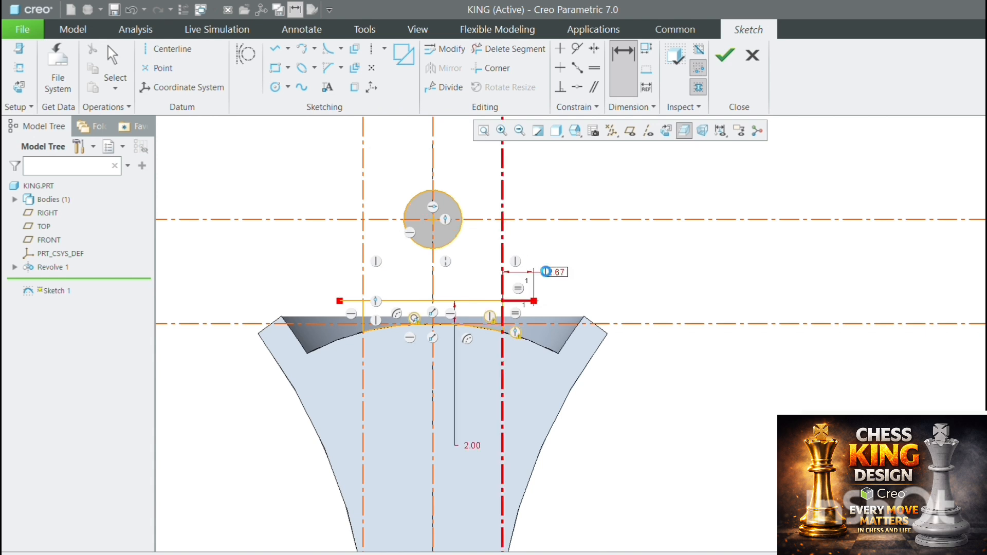
{"action": "middle_click", "coordinate": [557, 272]}
{"action": "left_click", "coordinate": [973, 130]}
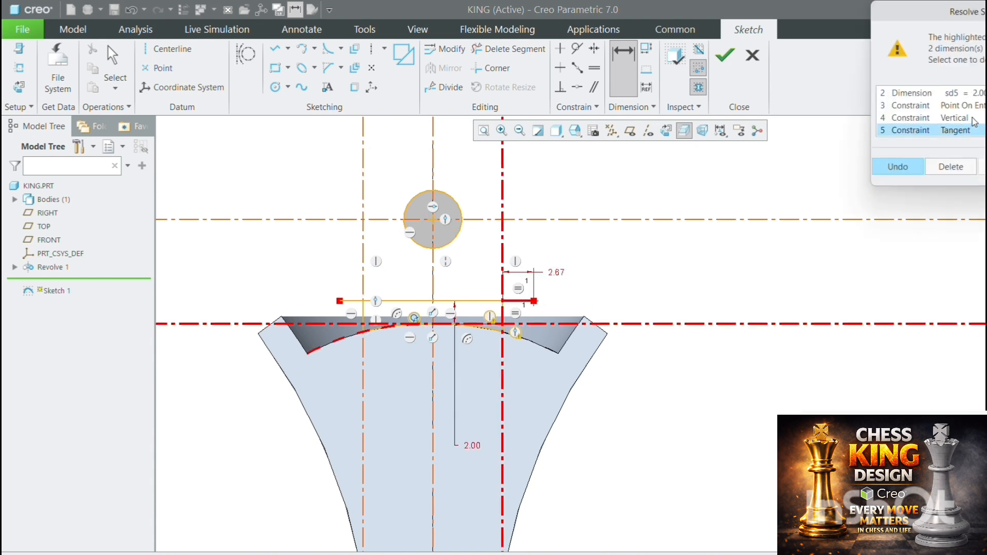
{"action": "left_click", "coordinate": [967, 118]}
{"action": "scroll", "coordinate": [982, 109], "scroll_direction": "up", "scroll_amount": 1}
{"action": "left_click", "coordinate": [980, 118]}
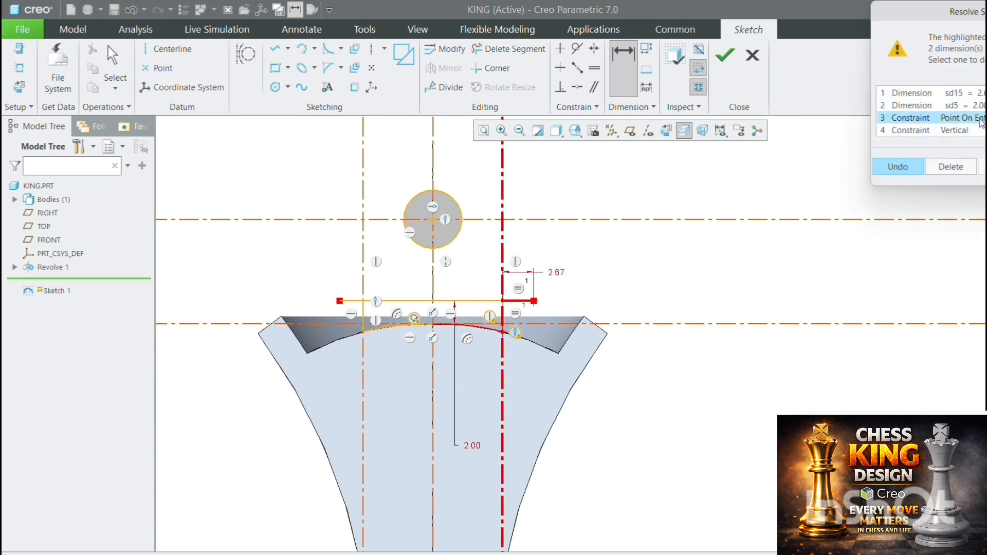
{"action": "left_click", "coordinate": [979, 105]}
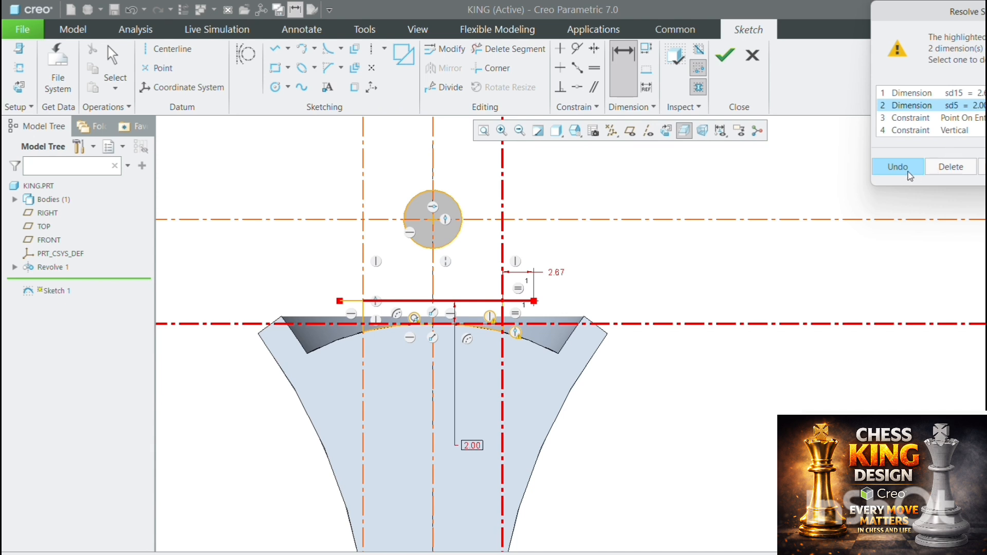
{"action": "left_click", "coordinate": [964, 94]}
{"action": "left_click", "coordinate": [951, 168]}
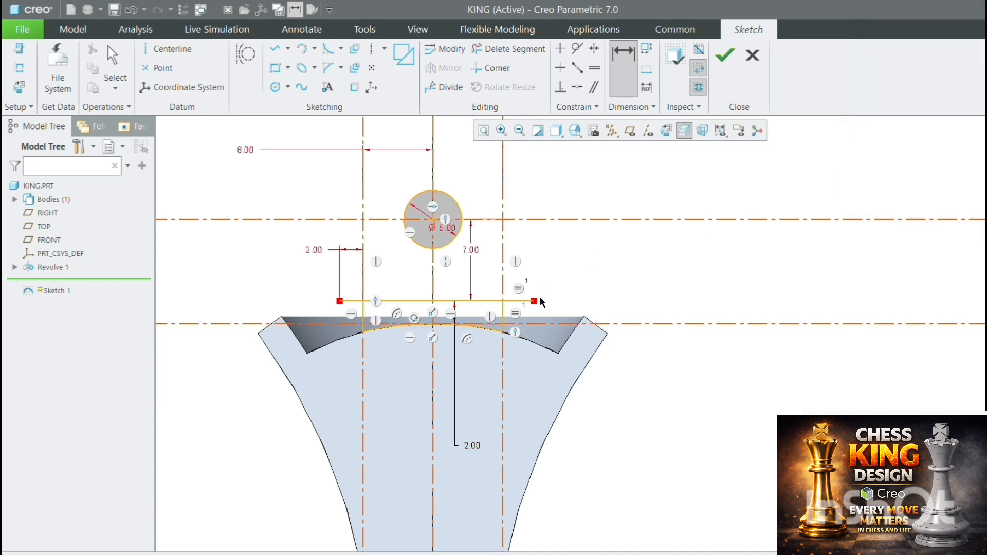
{"action": "middle_click", "coordinate": [591, 264]}
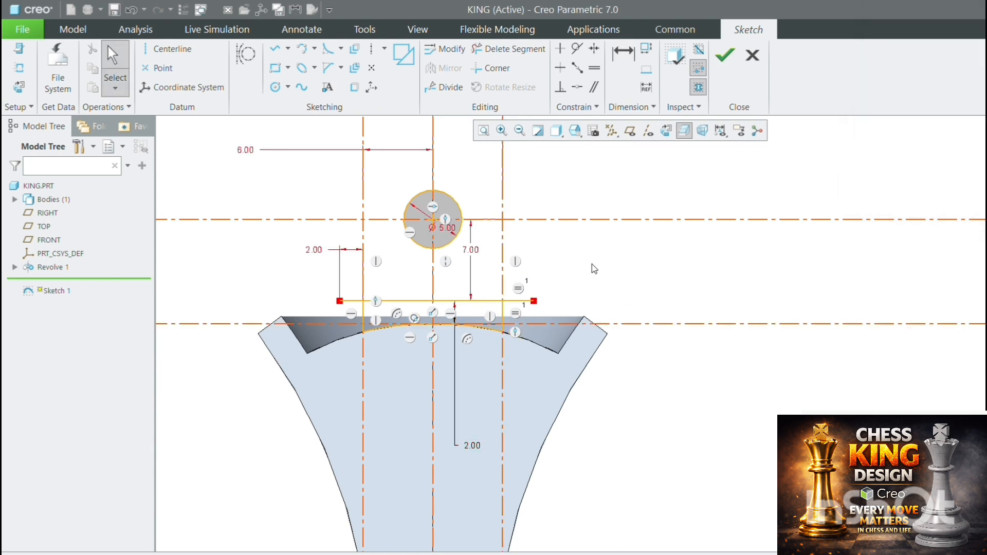
Step: Draw a vertical centerline beyond the rectangle's right side and dimension it 2 from the right-hand centerline
{"action": "left_click", "coordinate": [371, 49]}
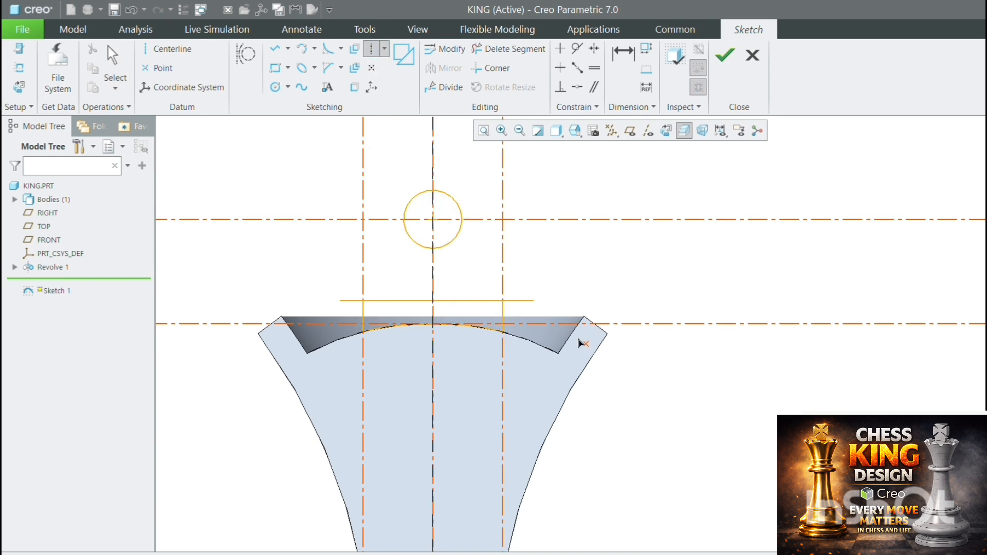
{"action": "left_click", "coordinate": [517, 285]}
{"action": "left_click", "coordinate": [516, 372]}
{"action": "left_click", "coordinate": [623, 57]}
{"action": "left_click", "coordinate": [504, 231]}
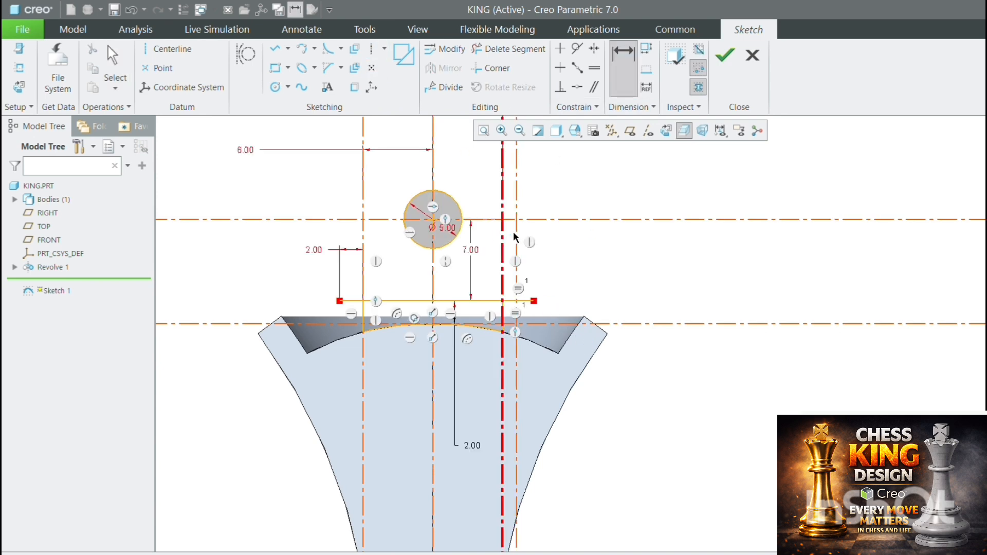
{"action": "left_click", "coordinate": [516, 232]}
{"action": "middle_click", "coordinate": [509, 236]}
{"action": "key", "text": "Return"}
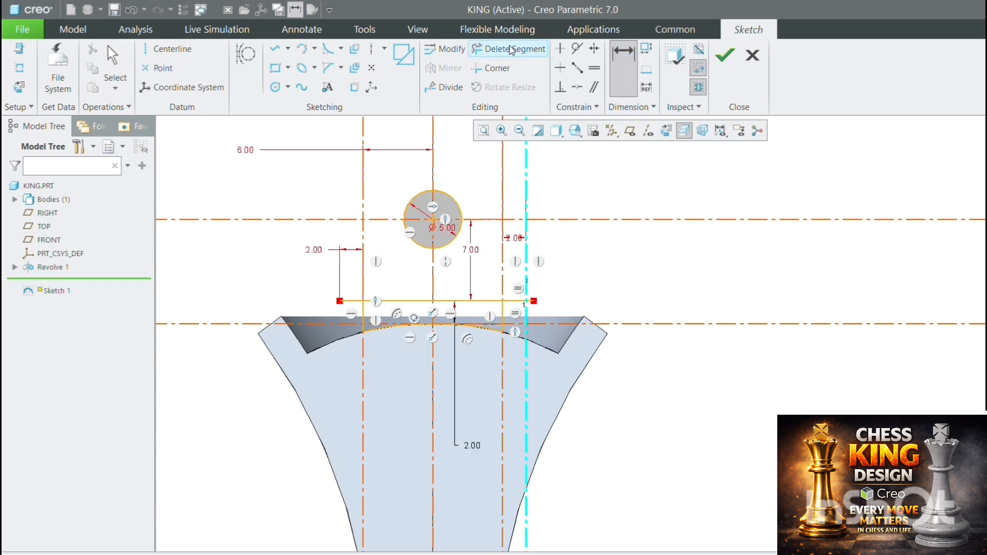
Step: Trim the right-hand extension line back to the newly added vertical centerline
{"action": "scroll", "coordinate": [532, 304], "scroll_direction": "up", "scroll_amount": 1}
{"action": "scroll", "coordinate": [533, 303], "scroll_direction": "up", "scroll_amount": 1}
{"action": "scroll", "coordinate": [537, 293], "scroll_direction": "down", "scroll_amount": 4}
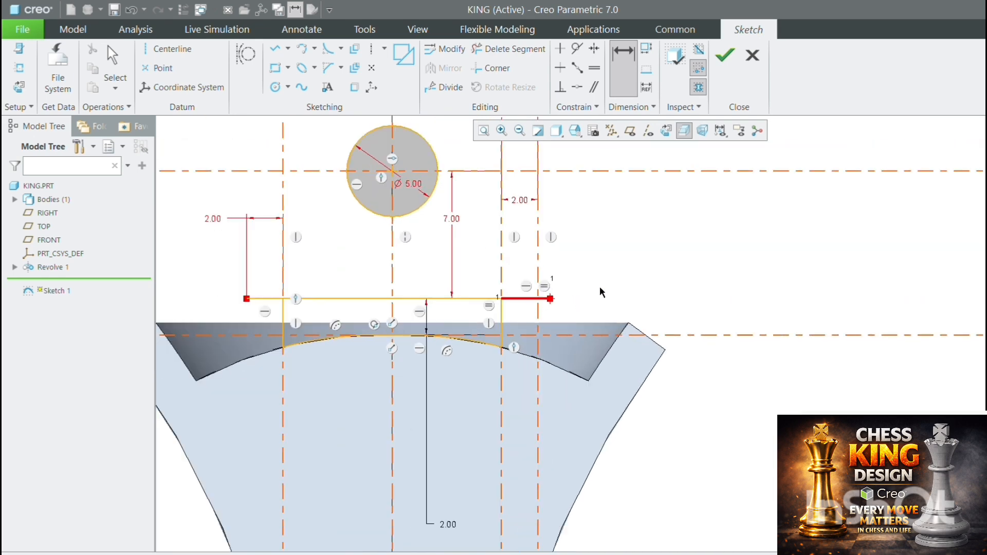
{"action": "scroll", "coordinate": [513, 243], "scroll_direction": "up", "scroll_amount": 2}
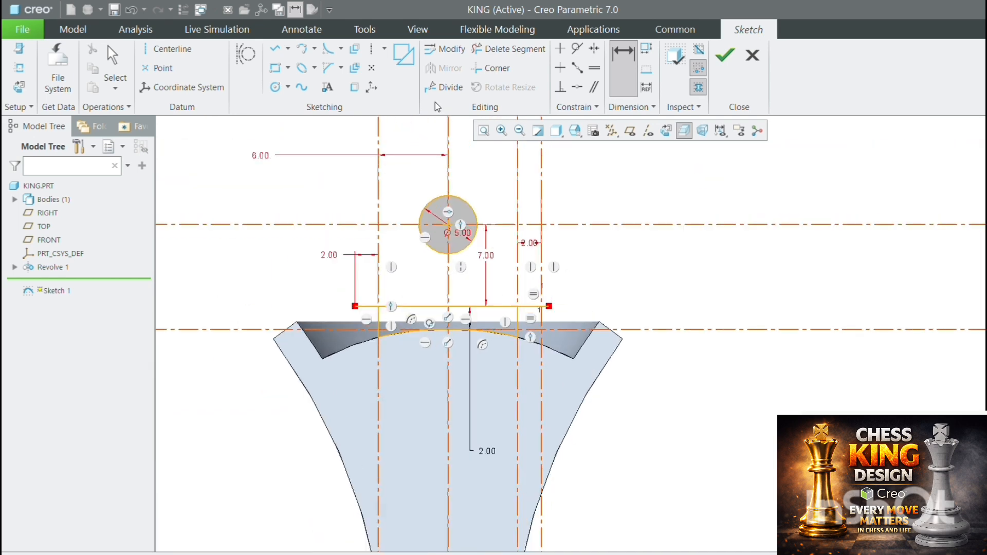
{"action": "left_click", "coordinate": [275, 48]}
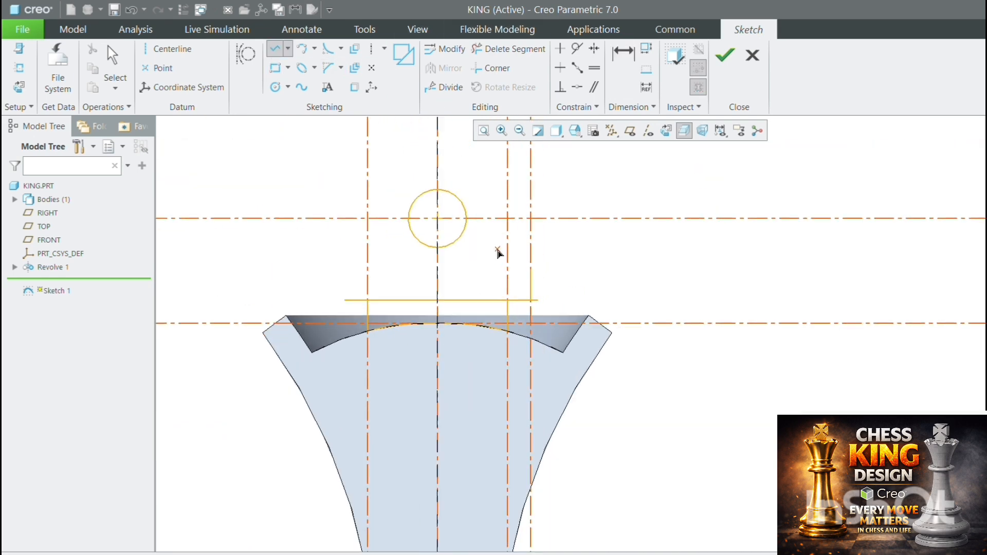
{"action": "left_click", "coordinate": [514, 50]}
{"action": "scroll", "coordinate": [531, 215], "scroll_direction": "up", "scroll_amount": 1}
{"action": "left_click_drag", "start_coordinate": [533, 304], "coordinate": [533, 314]}
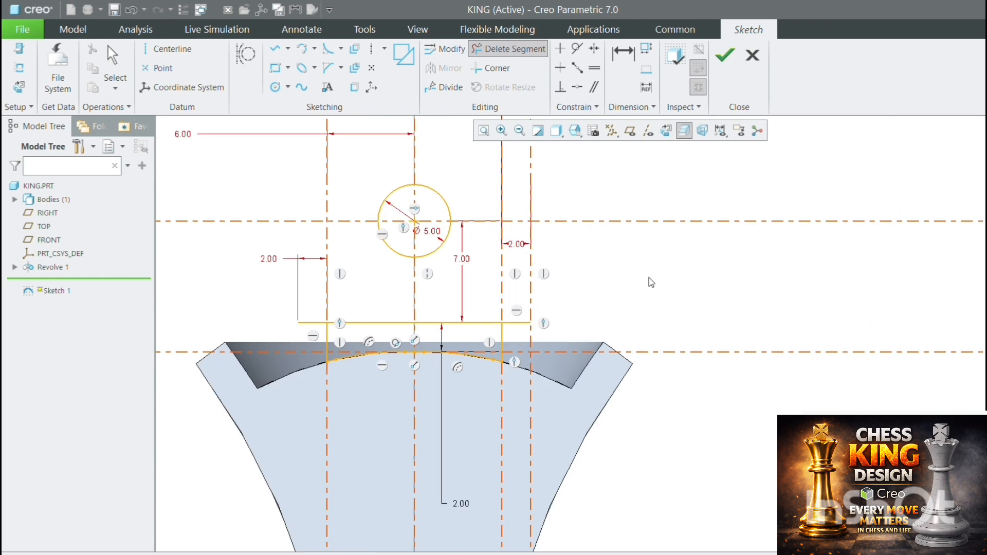
{"action": "middle_click", "coordinate": [649, 279]}
Step: Delete the 2.00 dimension between the two right-hand vertical centerlines
{"action": "left_click", "coordinate": [527, 244]}
{"action": "scroll", "coordinate": [596, 281], "scroll_direction": "down", "scroll_amount": 3}
{"action": "key", "text": "Delete"}
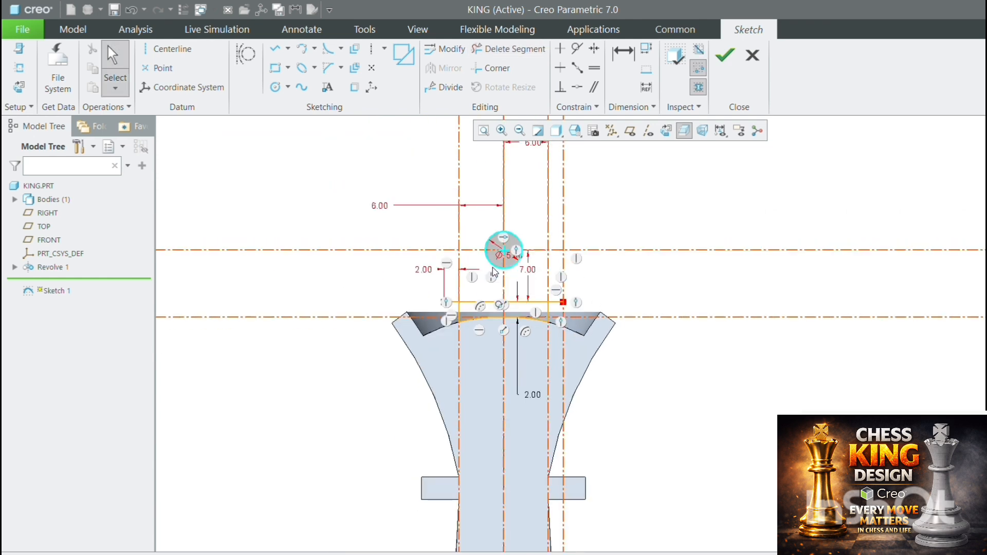
{"action": "scroll", "coordinate": [579, 276], "scroll_direction": "up", "scroll_amount": 2}
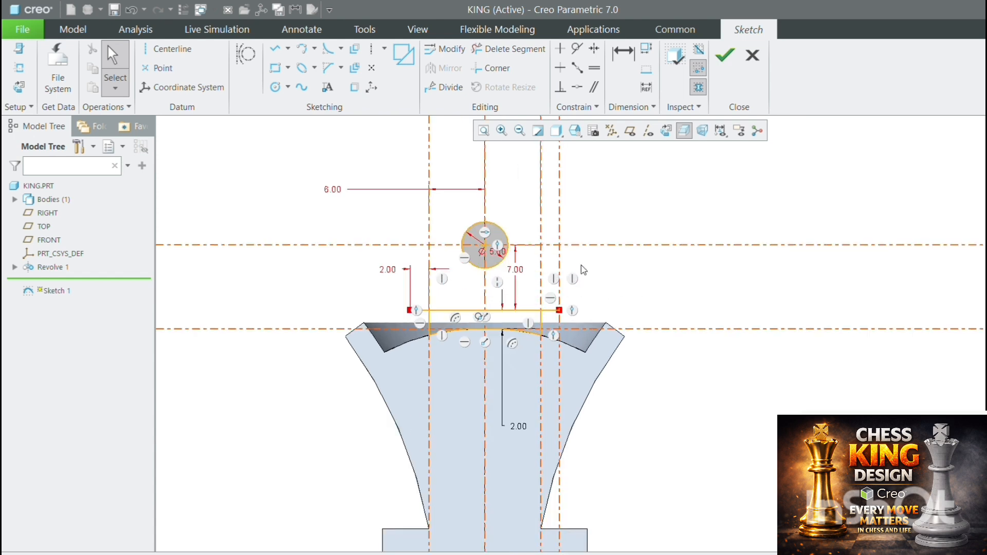
Step: Delete the outermost right vertical centerline and draw a slanted line from the left extension's outer end up to the circle
{"action": "left_click", "coordinate": [559, 267]}
{"action": "key", "text": "Delete"}
{"action": "left_click", "coordinate": [274, 51]}
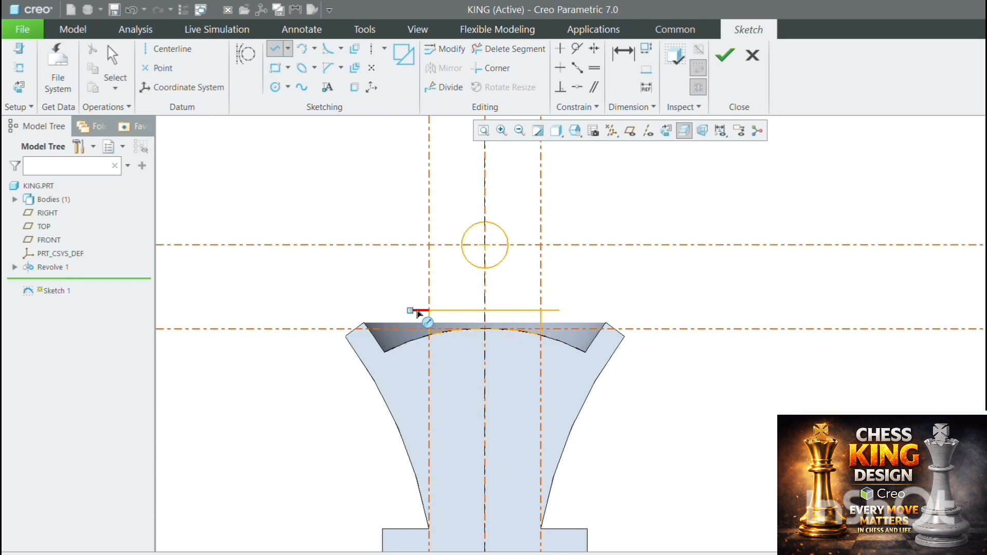
{"action": "left_click", "coordinate": [410, 310]}
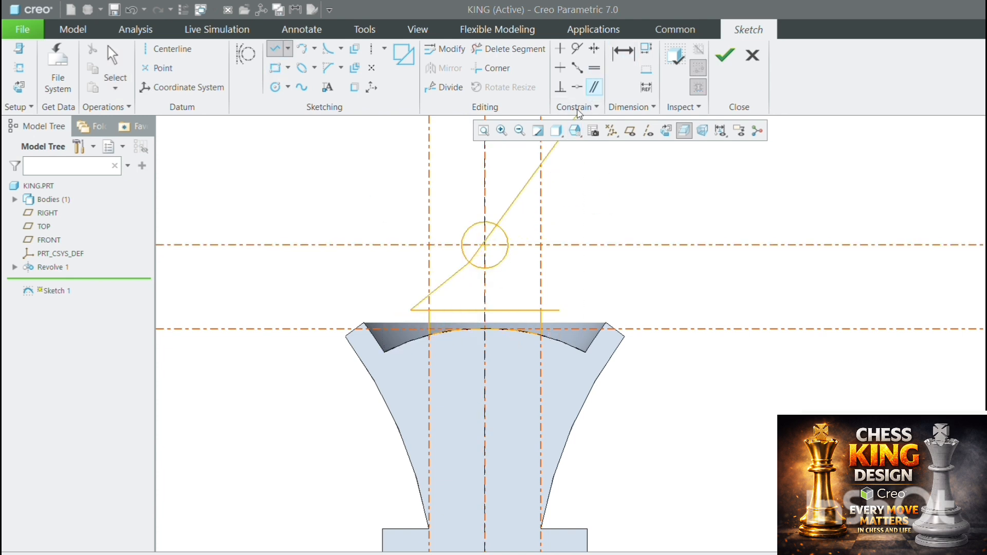
Step: Dimension the slanted line's end on the circle 1.5 from the central vertical centerline
{"action": "left_click", "coordinate": [638, 94]}
{"action": "left_click", "coordinate": [485, 188]}
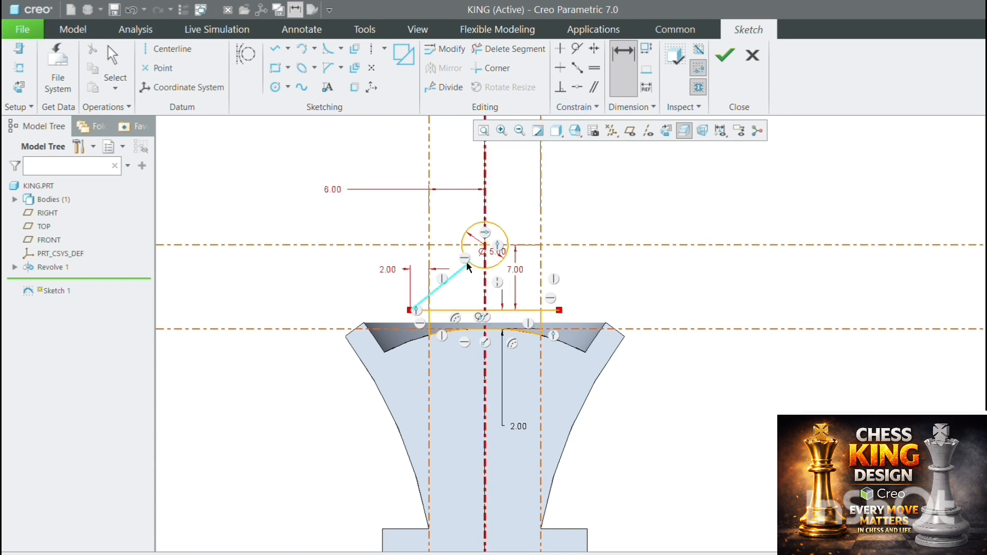
{"action": "scroll", "coordinate": [468, 263], "scroll_direction": "up", "scroll_amount": 4}
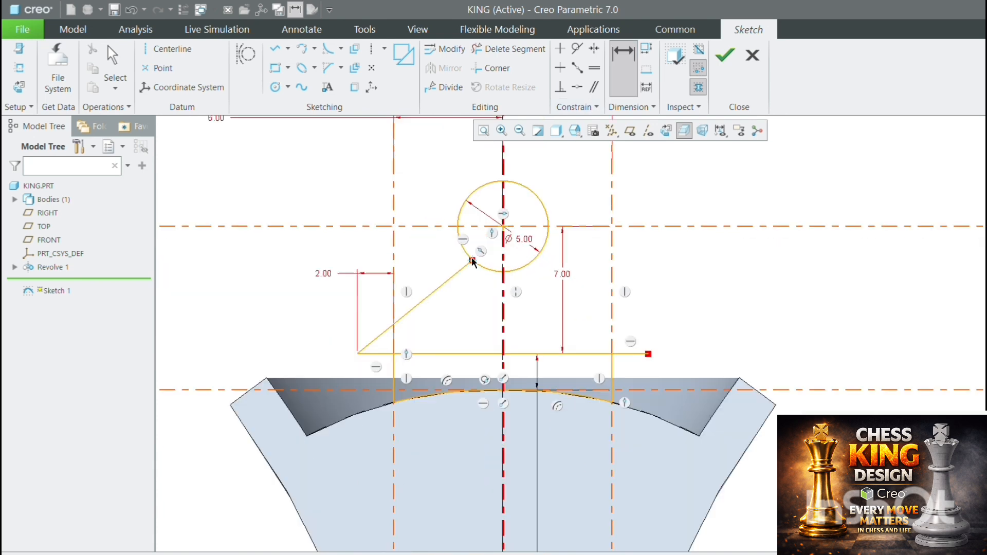
{"action": "middle_click", "coordinate": [496, 268]}
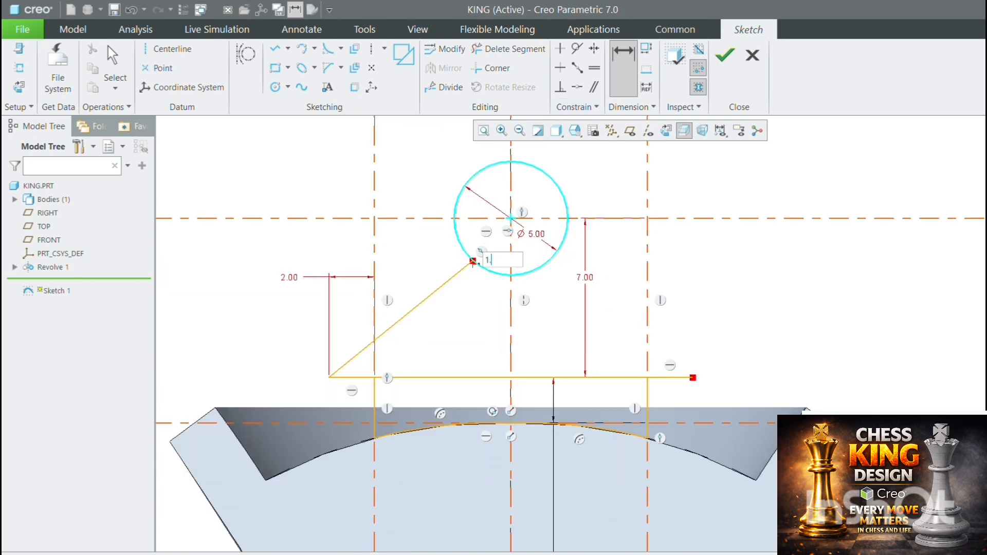
{"action": "type", "text": "1.5"}
{"action": "key", "text": "Return"}
{"action": "scroll", "coordinate": [542, 263], "scroll_direction": "down", "scroll_amount": 3}
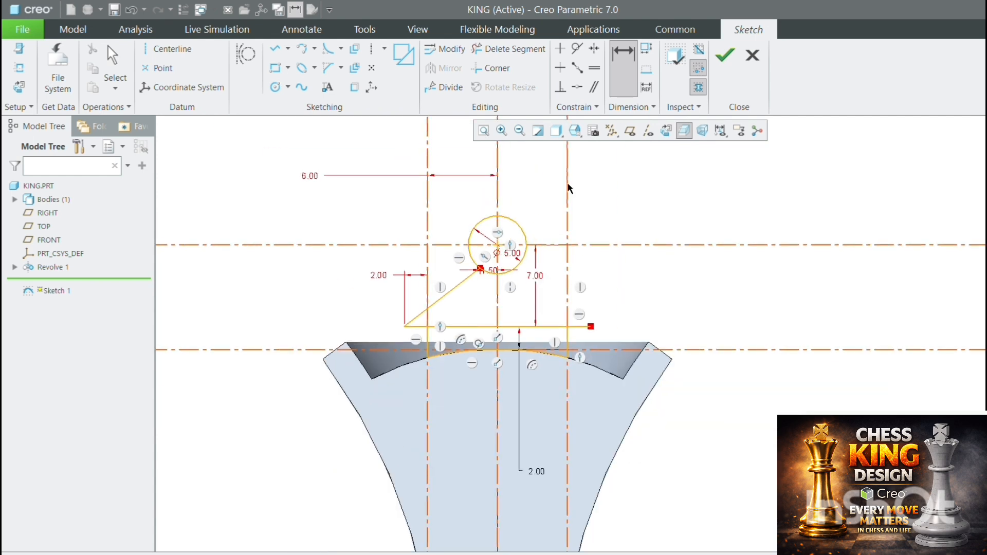
{"action": "left_click", "coordinate": [625, 66]}
{"action": "left_click", "coordinate": [450, 291]}
{"action": "middle_click", "coordinate": [482, 283]}
{"action": "key", "text": "Return"}
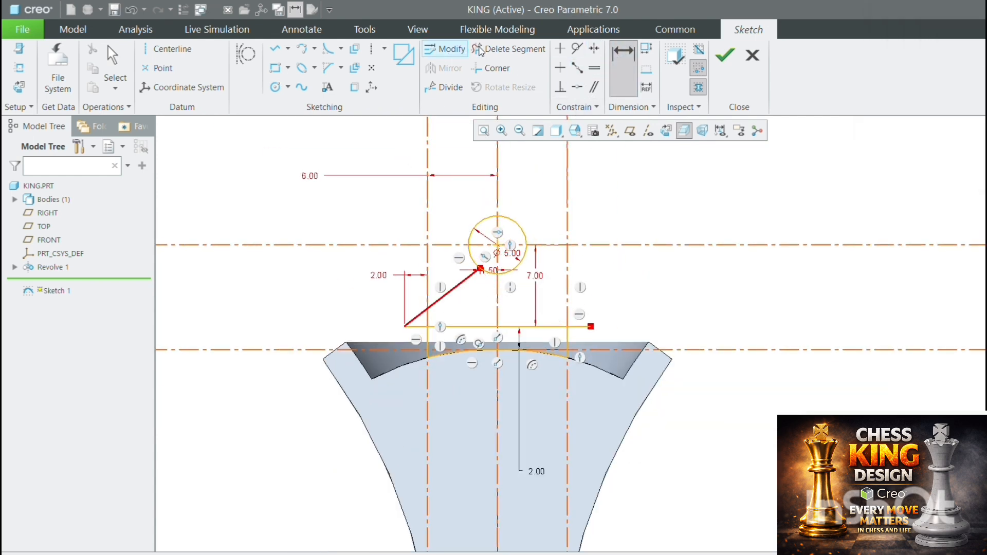
{"action": "middle_click", "coordinate": [709, 275]}
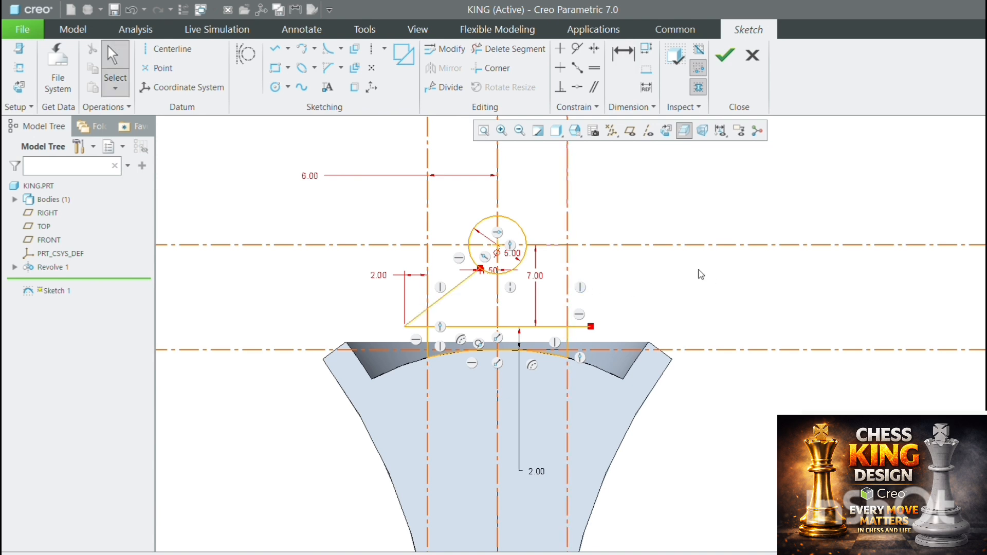
Step: Mirror the slanted line about the central vertical centerline
{"action": "left_click", "coordinate": [456, 287]}
{"action": "left_click", "coordinate": [445, 70]}
{"action": "left_click", "coordinate": [498, 195]}
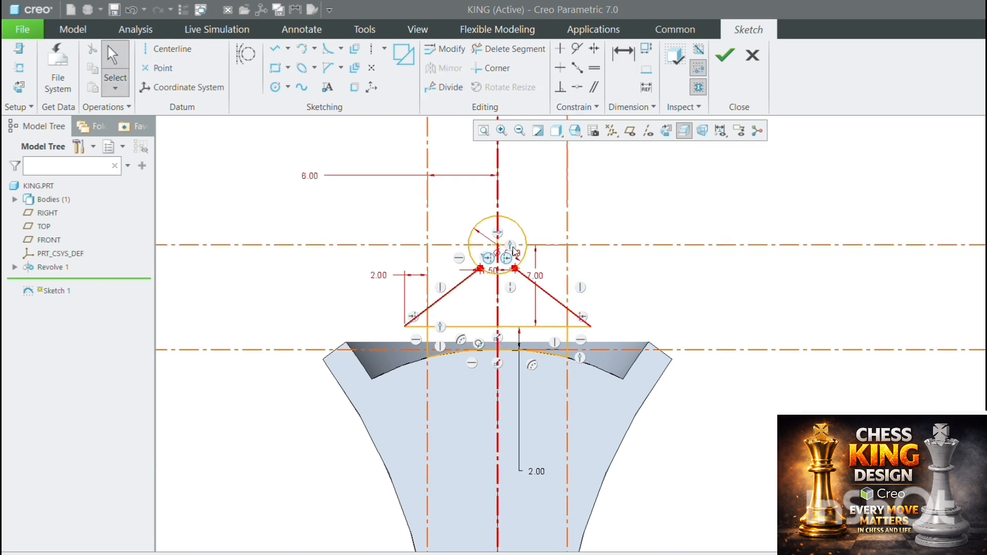
Step: Trim away the circle's lower arc between the two slanted lines
{"action": "left_click", "coordinate": [515, 57]}
{"action": "scroll", "coordinate": [509, 289], "scroll_direction": "up", "scroll_amount": 2}
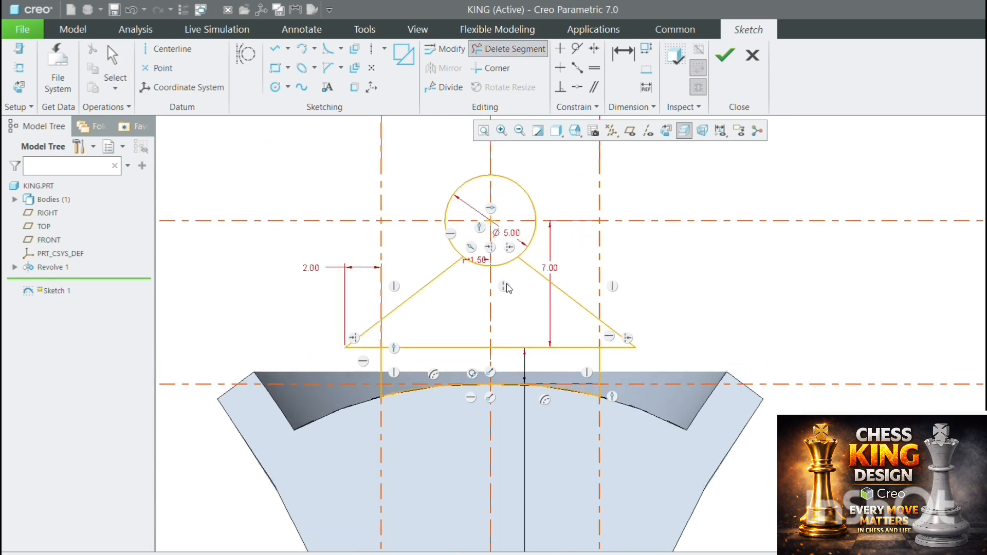
{"action": "left_click", "coordinate": [504, 269]}
{"action": "scroll", "coordinate": [501, 267], "scroll_direction": "down", "scroll_amount": 2}
{"action": "middle_click", "coordinate": [652, 260]}
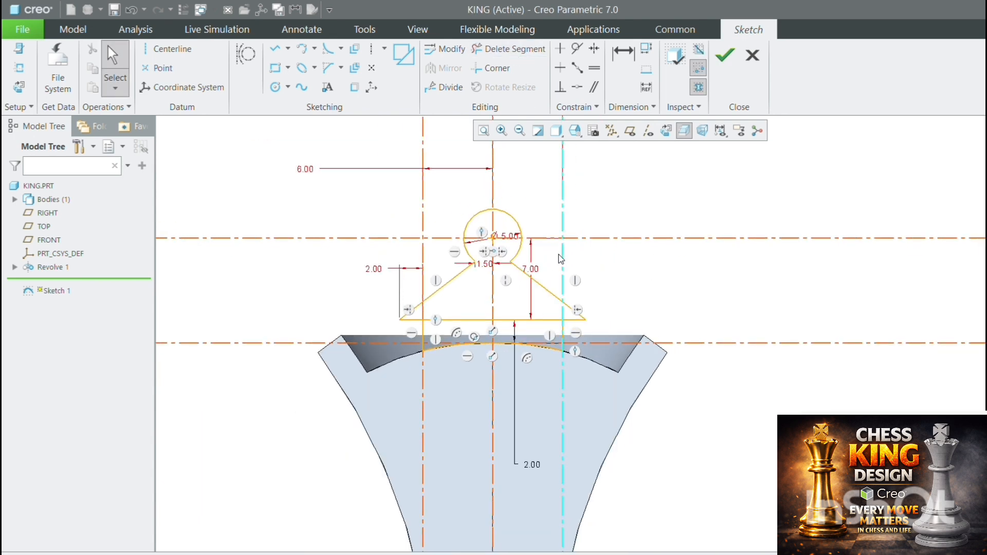
Step: Mirror both slanted lines and the horizontal line between the outer vertical centerlines about the circle's horizontal centerline
{"action": "left_click", "coordinate": [452, 279]}
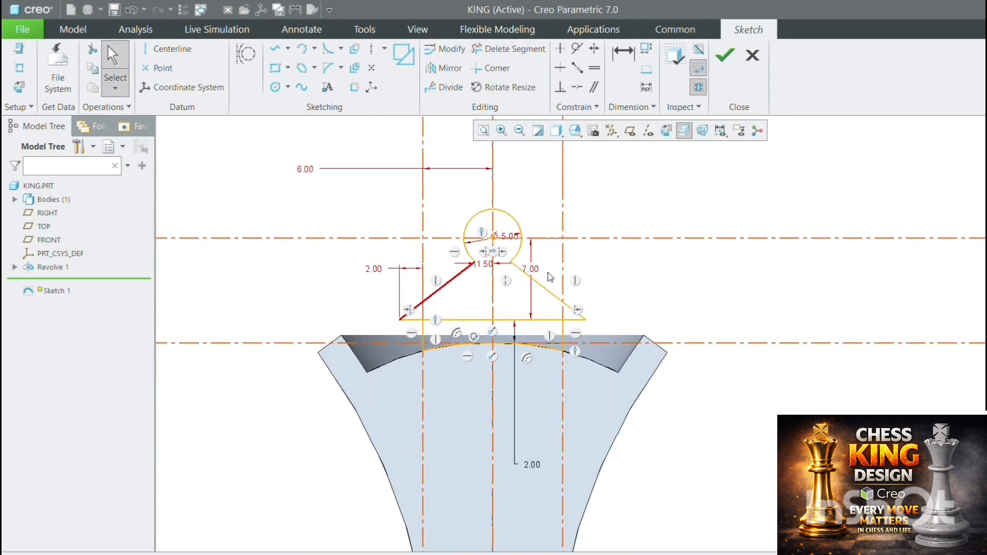
{"action": "left_click", "coordinate": [541, 319], "text": "ctrl"}
{"action": "left_click", "coordinate": [444, 68]}
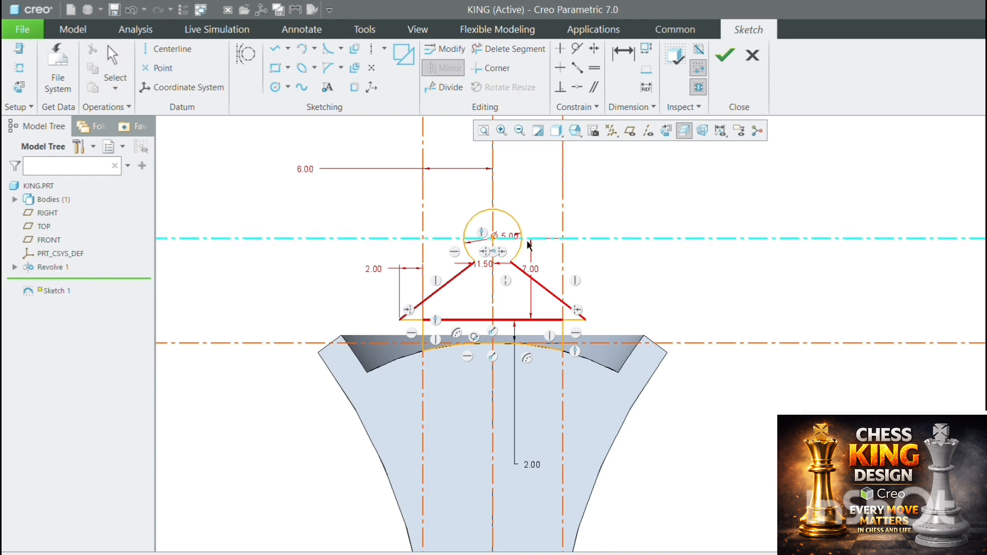
{"action": "left_click", "coordinate": [528, 239]}
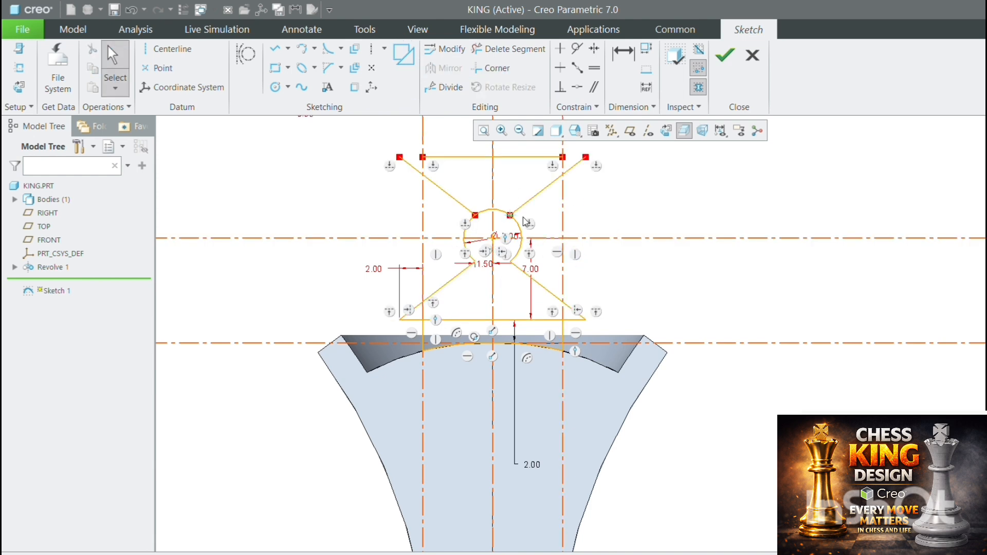
Step: Extend the mirrored upper horizontal line to form corners with both upper slanted lines
{"action": "left_click", "coordinate": [493, 68]}
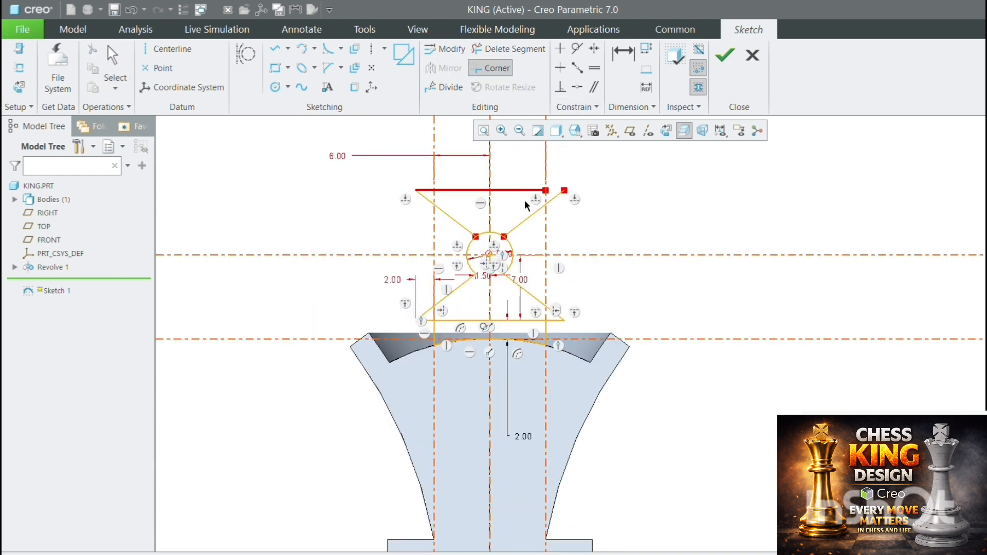
{"action": "left_click", "coordinate": [543, 205]}
{"action": "middle_click", "coordinate": [646, 214]}
{"action": "scroll", "coordinate": [461, 240], "scroll_direction": "down", "scroll_amount": 1}
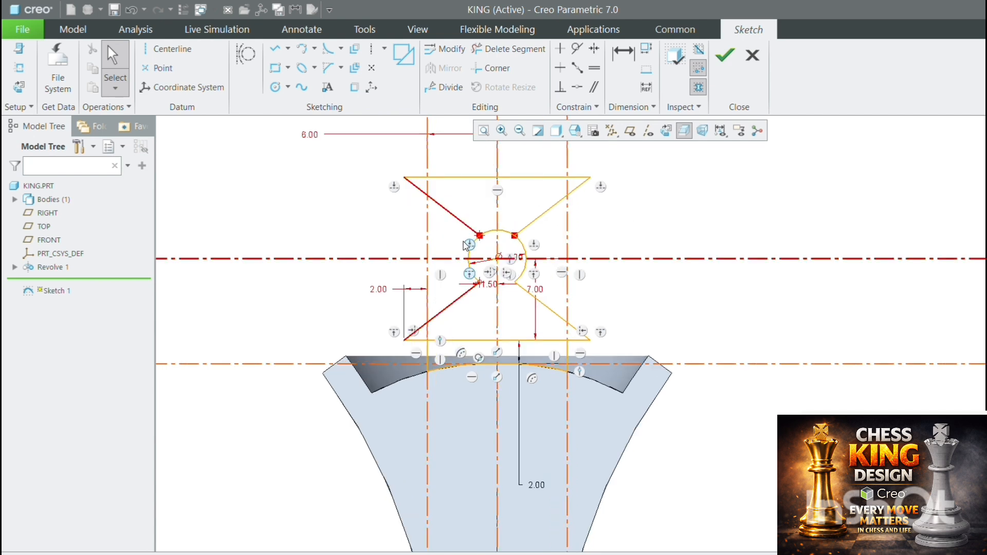
{"action": "scroll", "coordinate": [553, 242], "scroll_direction": "up", "scroll_amount": 1}
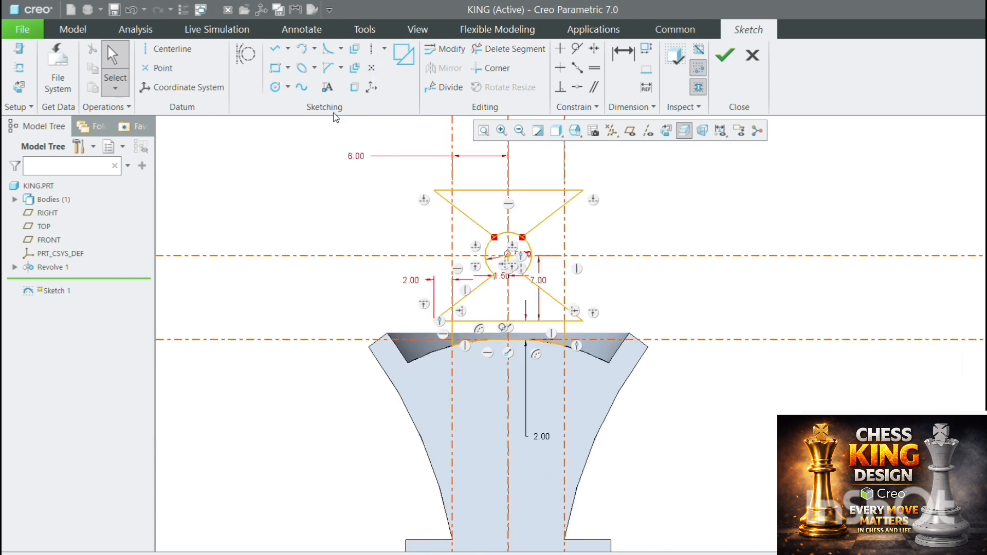
Step: Draw a vertical centerline through the left outer corners of the cross outline
{"action": "left_click", "coordinate": [371, 51]}
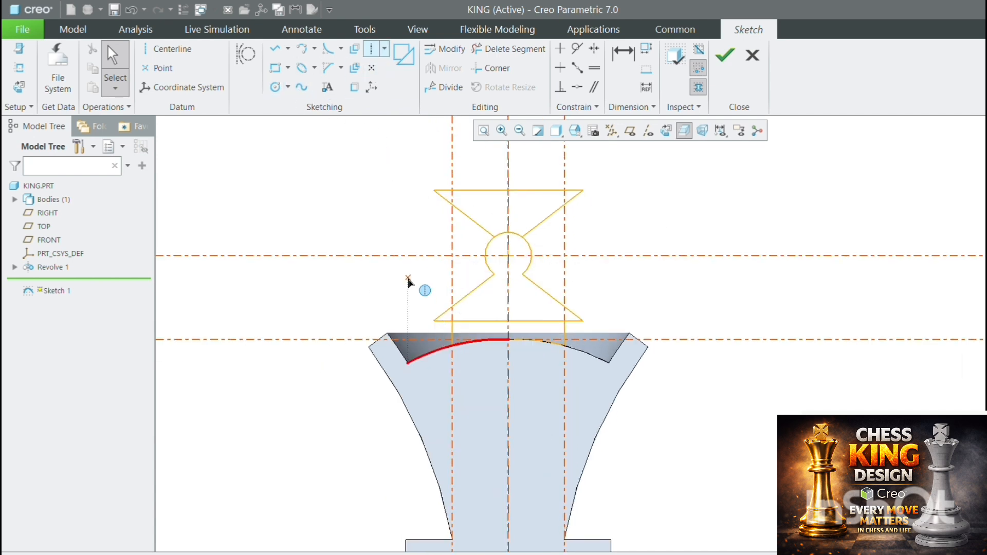
{"action": "left_click", "coordinate": [431, 198]}
{"action": "left_click", "coordinate": [435, 368]}
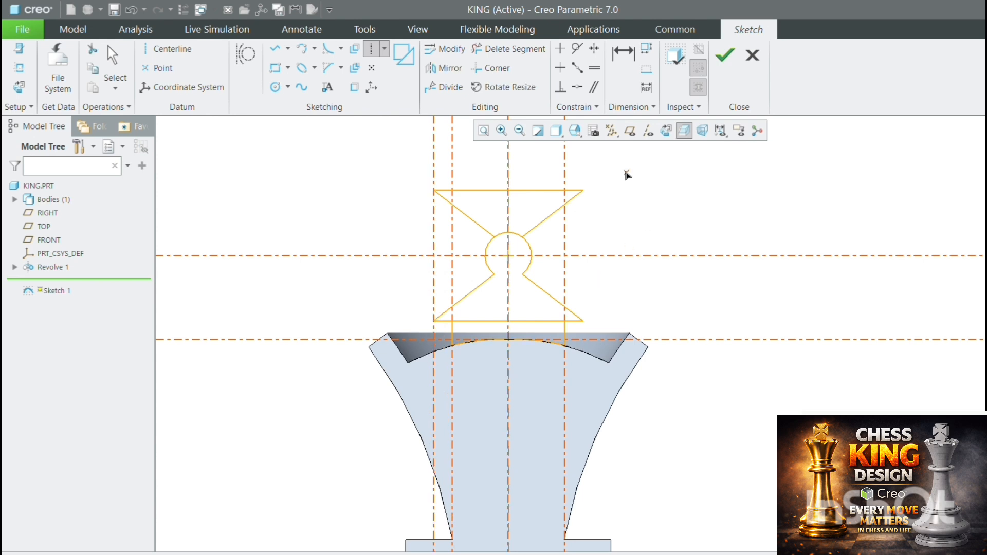
{"action": "left_click", "coordinate": [581, 194]}
{"action": "middle_click", "coordinate": [661, 200]}
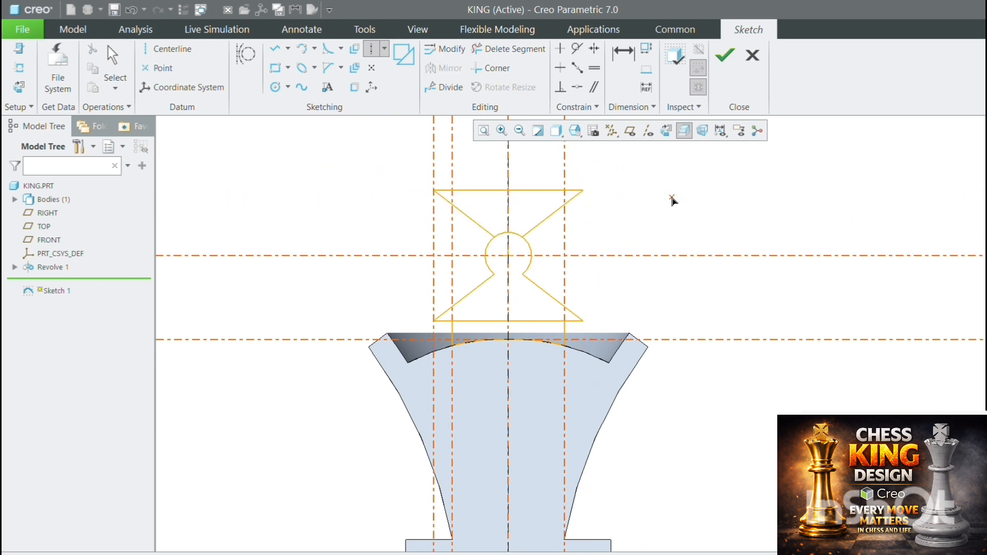
{"action": "middle_click", "coordinate": [672, 200]}
Step: Set the dimension between the lower slanted line's circle end and the central vertical centerline to 1.4
{"action": "double_click", "coordinate": [501, 276]}
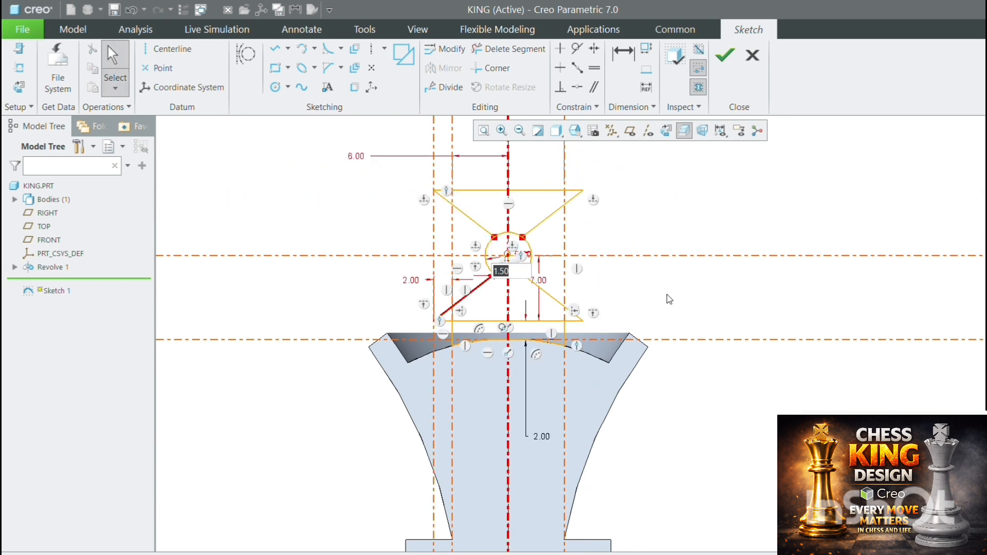
{"action": "type", "text": "1.4"}
{"action": "key", "text": "Return"}
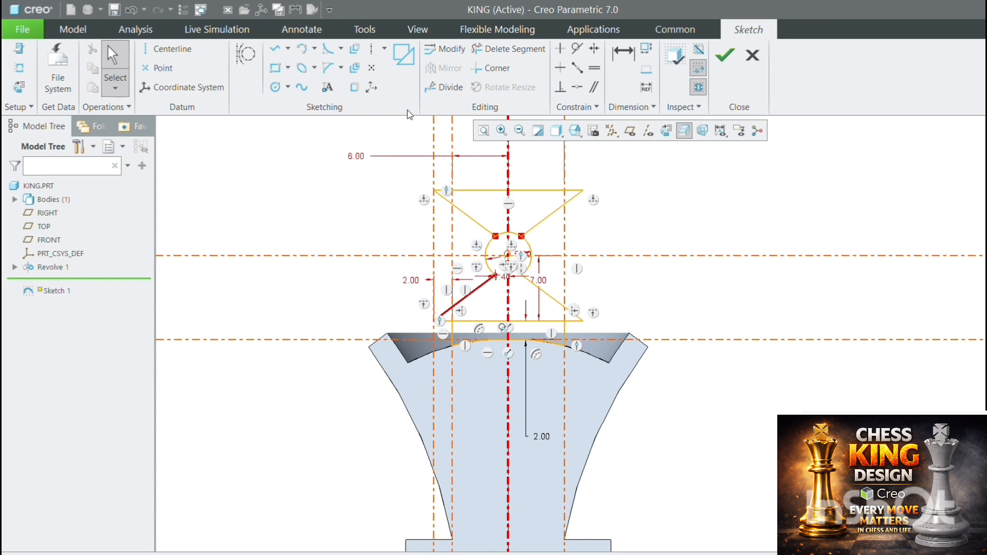
Step: Draw a slanted line from the circle's upper-left arc to the left outer vertical centerline, just below the existing upper-left line
{"action": "left_click", "coordinate": [271, 49]}
{"action": "scroll", "coordinate": [495, 261], "scroll_direction": "up", "scroll_amount": 3}
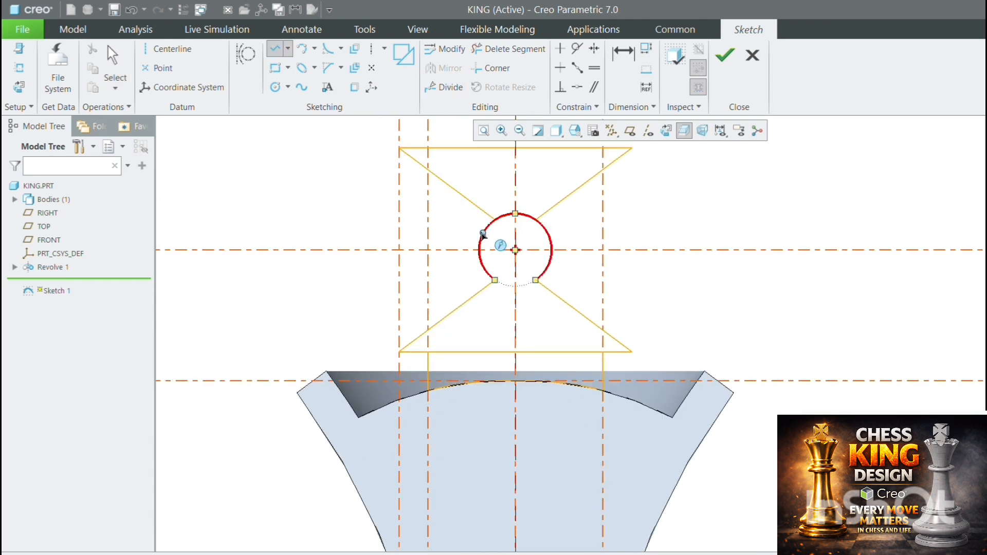
{"action": "left_click", "coordinate": [483, 235]}
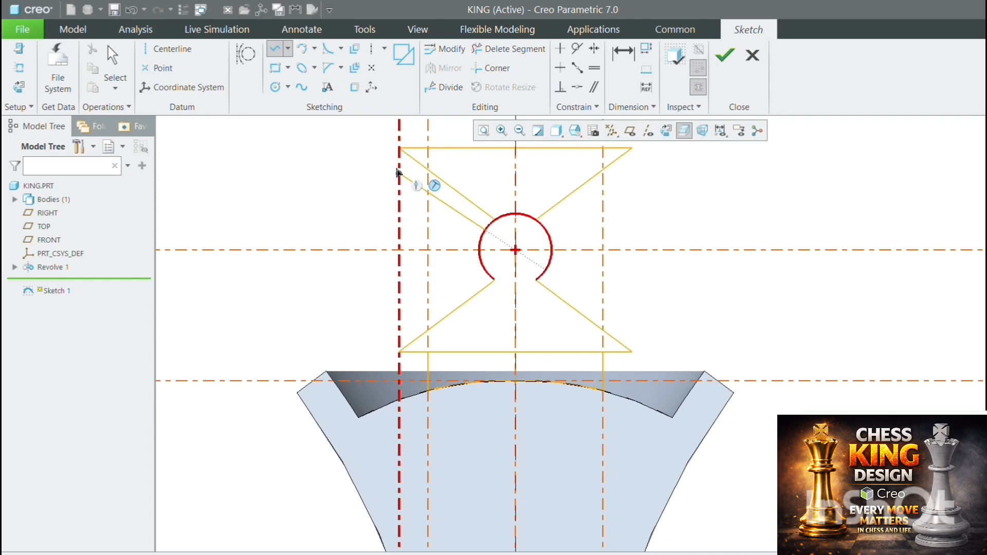
Step: Dimension the new slanted line's end on the circle 1.4 above the horizontal centerline
{"action": "left_click", "coordinate": [623, 61]}
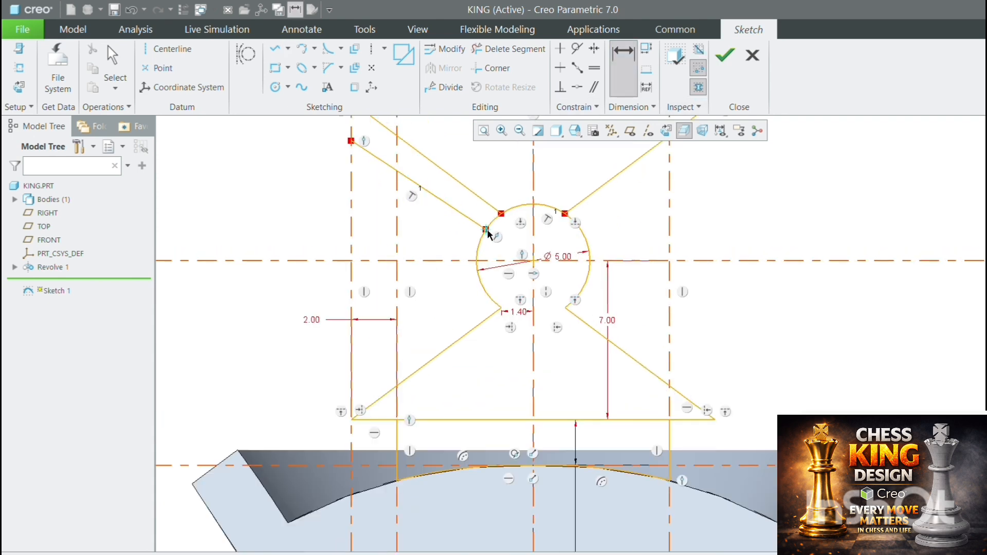
{"action": "left_click", "coordinate": [486, 229]}
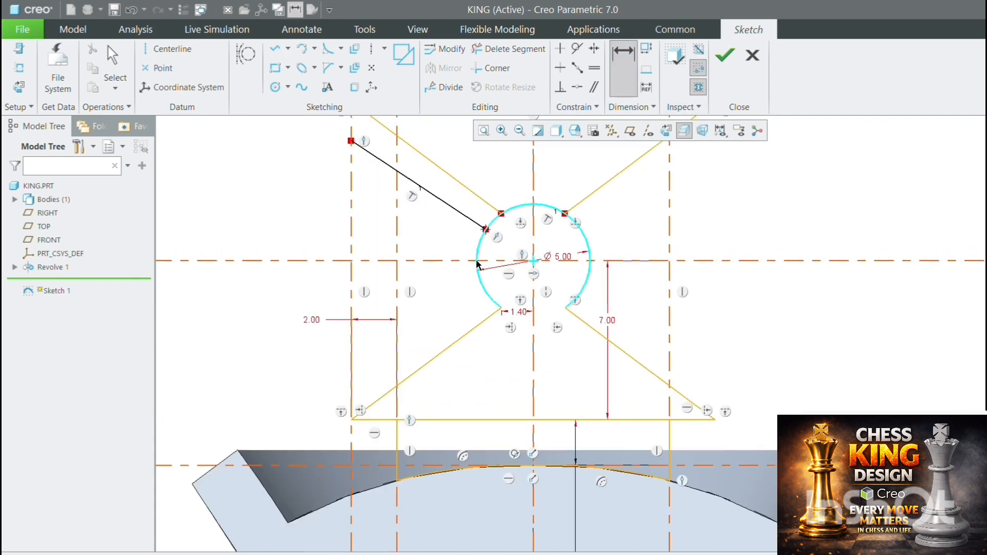
{"action": "left_click", "coordinate": [470, 261]}
{"action": "middle_click", "coordinate": [461, 242]}
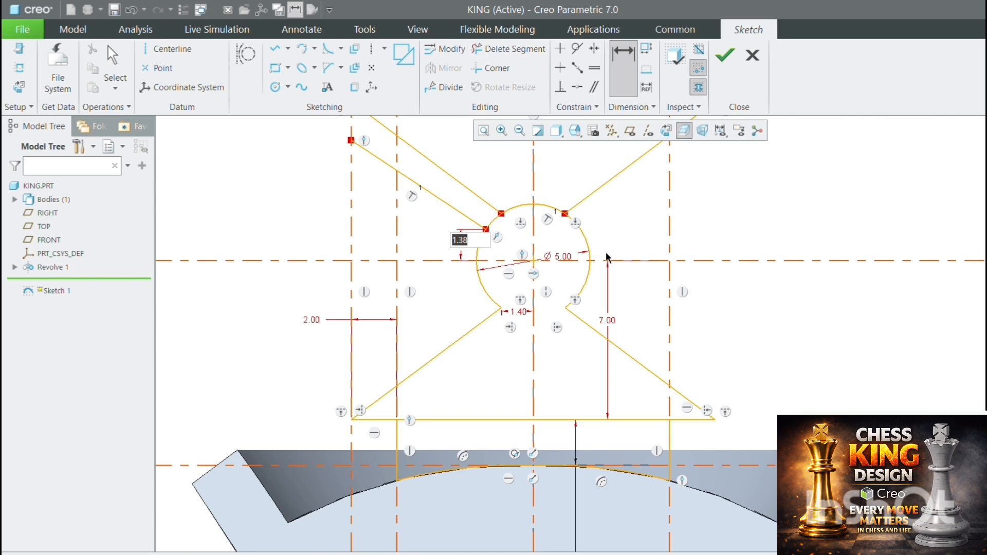
{"action": "type", "text": "1.4"}
{"action": "key", "text": "Return"}
{"action": "scroll", "coordinate": [406, 227], "scroll_direction": "up", "scroll_amount": 2}
{"action": "scroll", "coordinate": [441, 192], "scroll_direction": "down", "scroll_amount": 2}
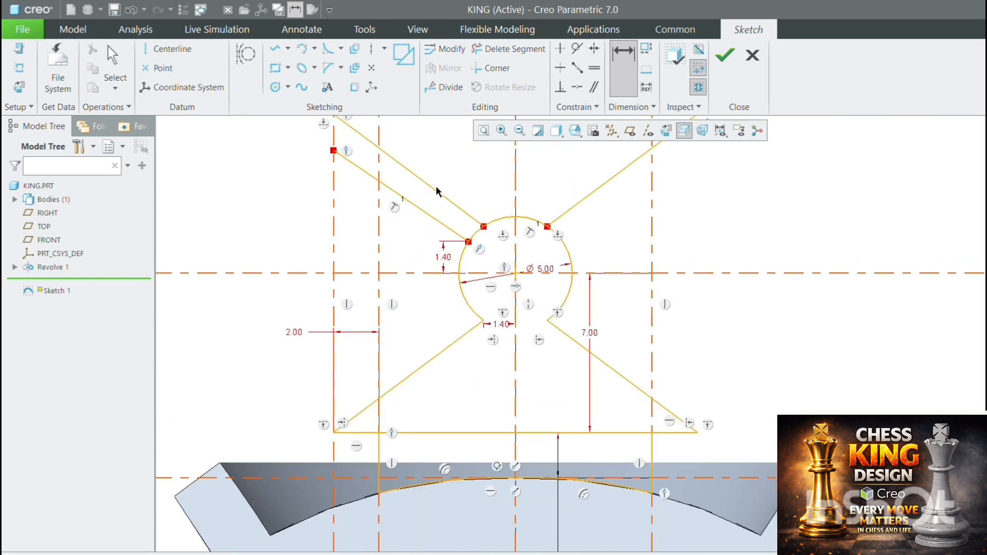
{"action": "middle_click", "coordinate": [267, 198]}
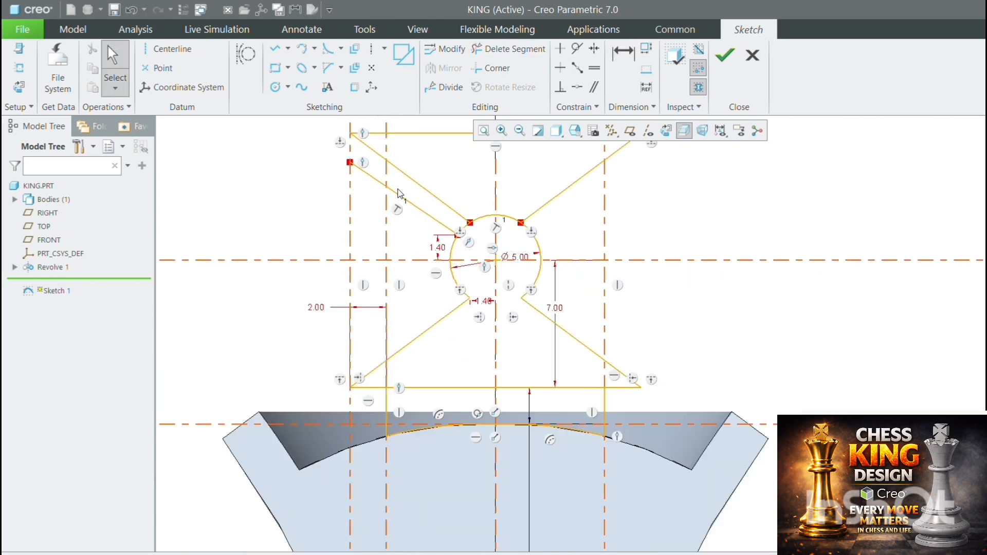
Step: Mirror the new left slanted line about the horizontal centerline and connect both outer ends with a vertical line
{"action": "left_click", "coordinate": [401, 197]}
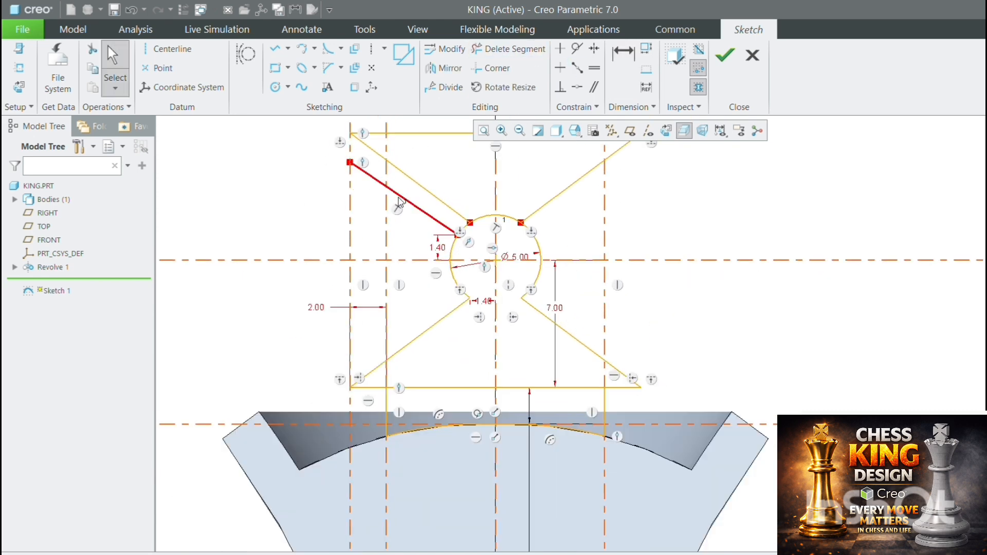
{"action": "left_click", "coordinate": [408, 260]}
{"action": "scroll", "coordinate": [400, 223], "scroll_direction": "up", "scroll_amount": 4}
{"action": "left_click", "coordinate": [275, 51]}
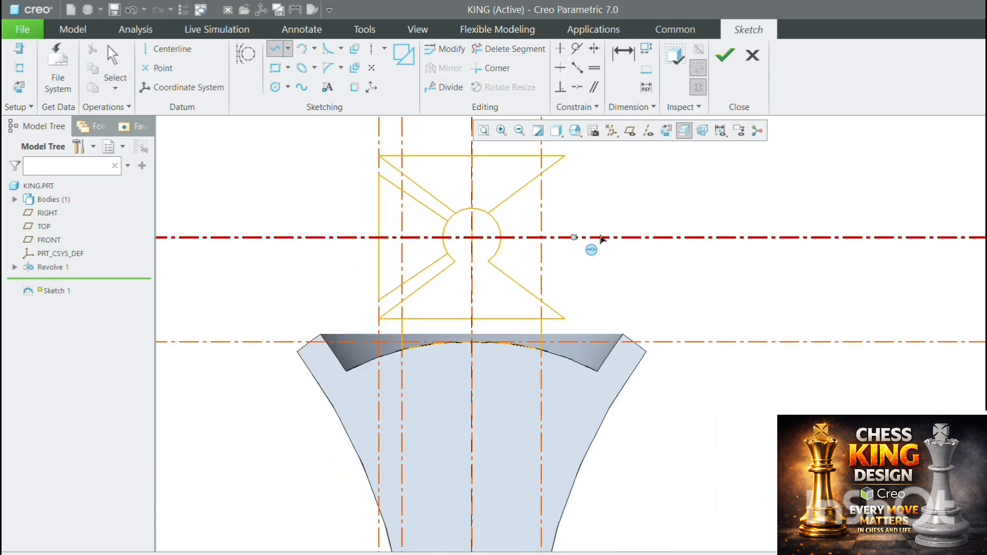
{"action": "middle_click", "coordinate": [621, 176]}
{"action": "left_click", "coordinate": [621, 175]}
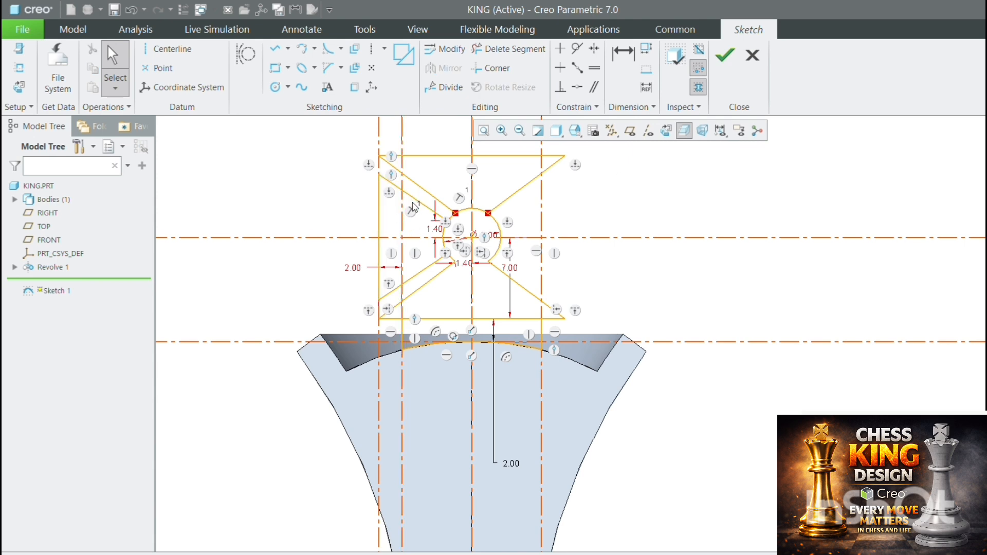
Step: Try to mirror the left arm's two slanted lines and vertical line about the central vertical centerline
{"action": "left_click", "coordinate": [431, 268]}
{"action": "left_click", "coordinate": [379, 217], "text": "ctrl"}
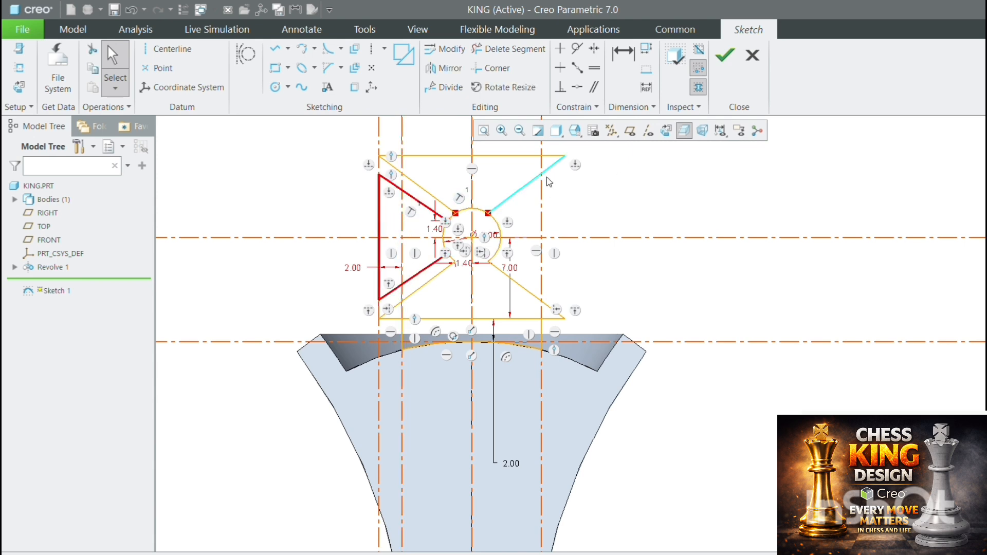
{"action": "left_click", "coordinate": [443, 68]}
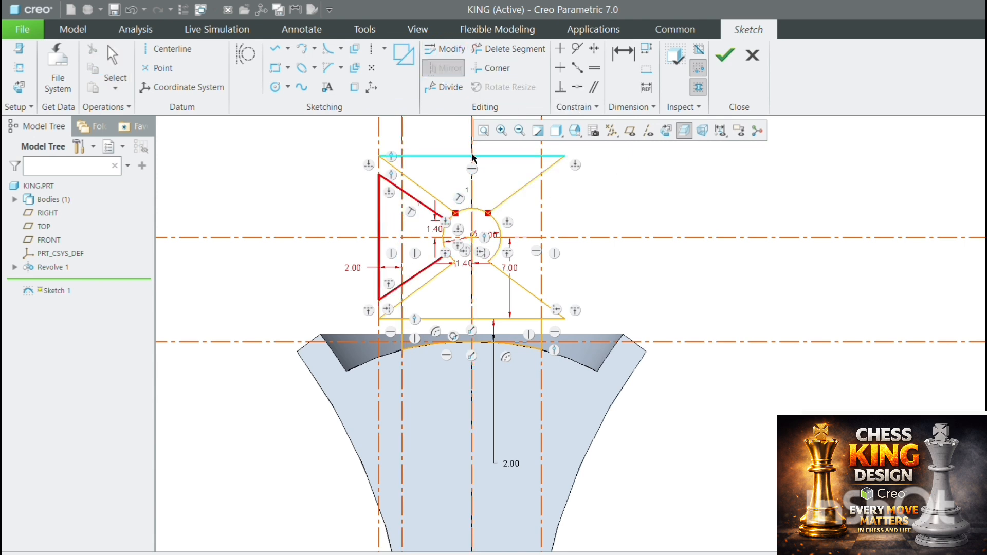
{"action": "left_click", "coordinate": [472, 156]}
{"action": "key", "text": "ctrl+z"}
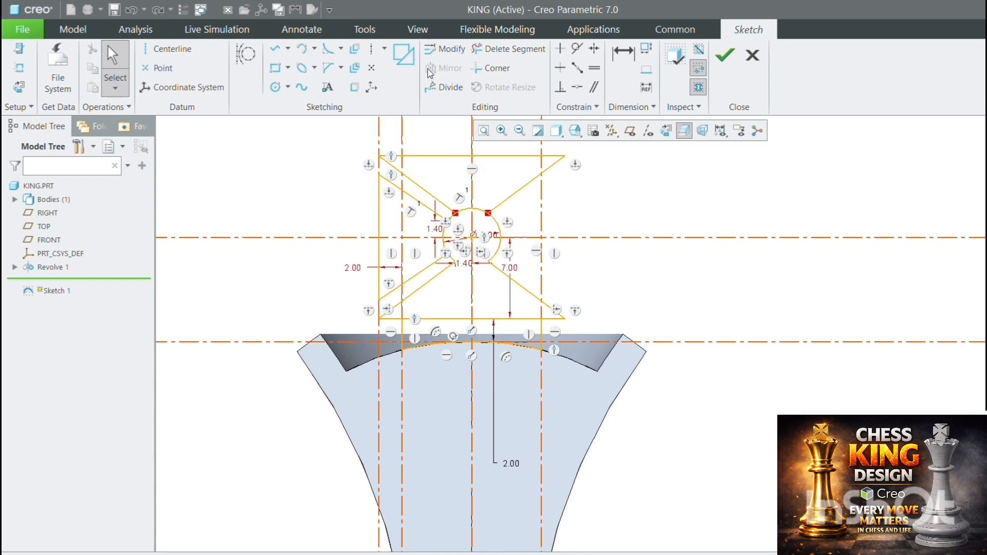
Step: Mirror the left arm's two slanted lines and vertical outer line about the central vertical centerline
{"action": "left_click", "coordinate": [410, 195]}
{"action": "left_click", "coordinate": [379, 241], "text": "ctrl"}
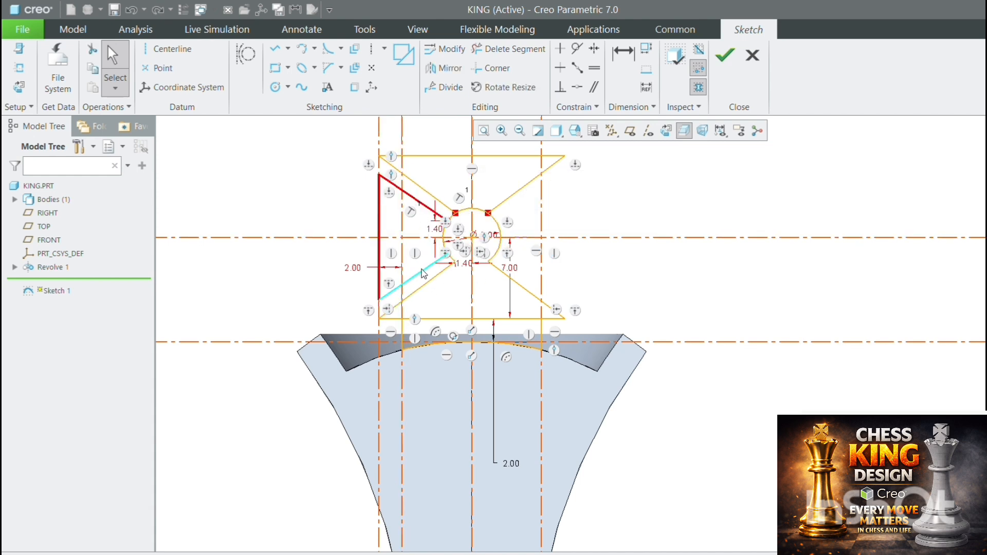
{"action": "left_click", "coordinate": [424, 273], "text": "ctrl"}
{"action": "left_click", "coordinate": [443, 67]}
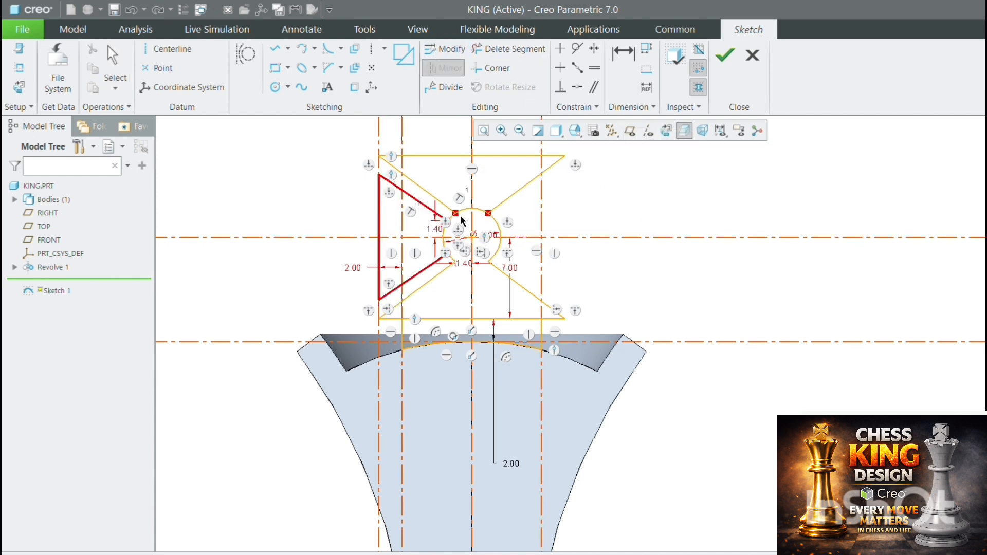
{"action": "left_click", "coordinate": [472, 292]}
Step: Trim the circle's arcs between the slots, keeping only the short arcs that close the inner ends of the four diagonal slots
{"action": "scroll", "coordinate": [483, 226], "scroll_direction": "down", "scroll_amount": 4}
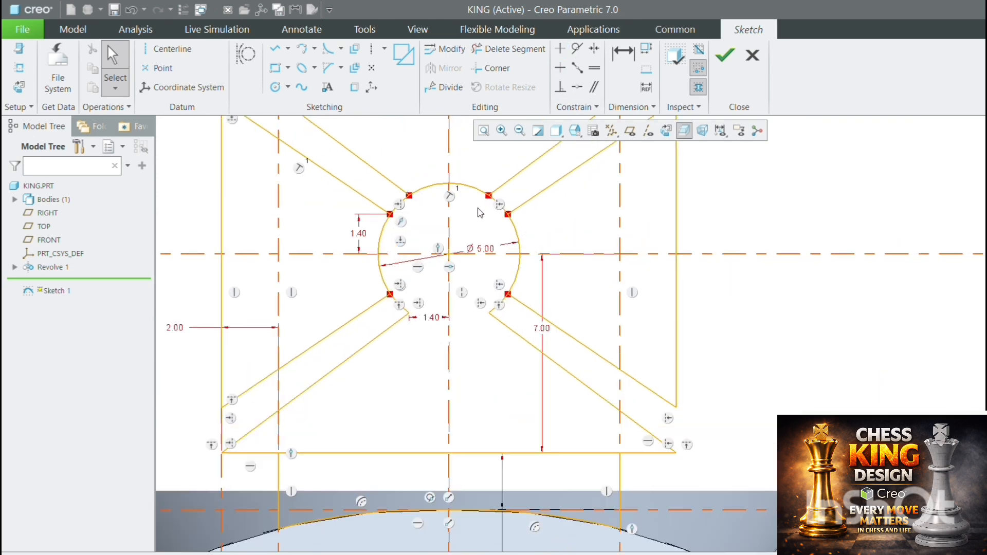
{"action": "scroll", "coordinate": [475, 226], "scroll_direction": "up", "scroll_amount": 2}
{"action": "left_click", "coordinate": [508, 50]}
{"action": "left_click", "coordinate": [500, 257]}
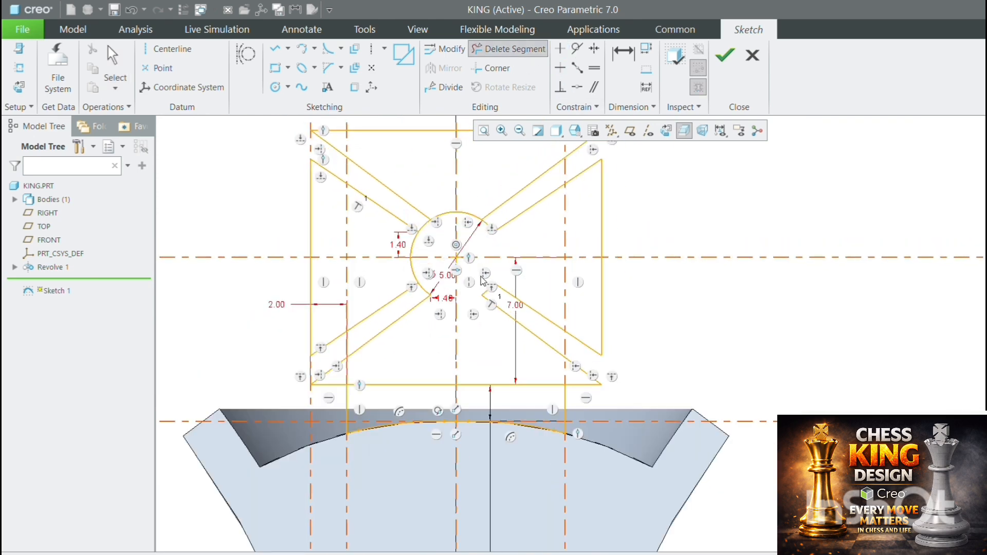
{"action": "left_click", "coordinate": [412, 266]}
{"action": "left_click", "coordinate": [413, 244]}
{"action": "left_click", "coordinate": [448, 213]}
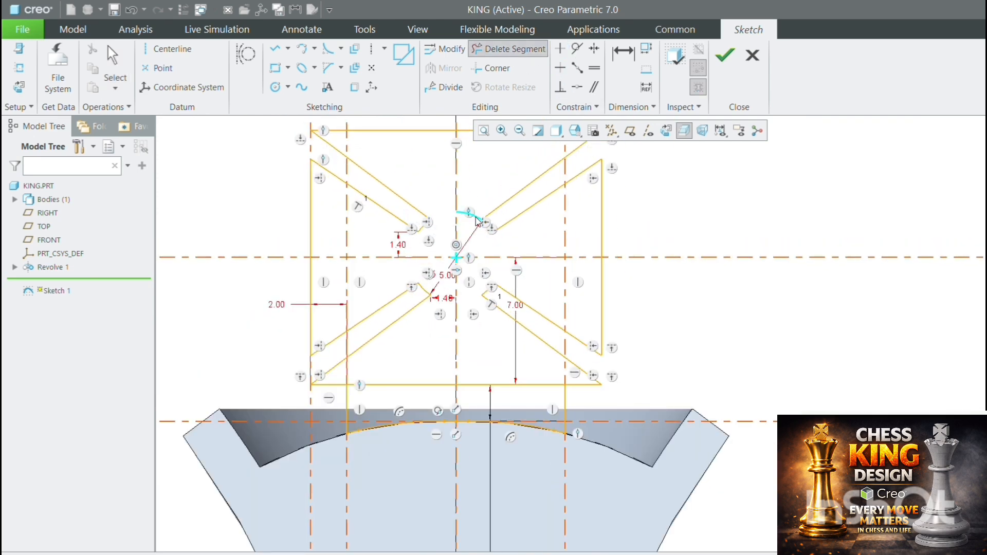
{"action": "left_click", "coordinate": [468, 213]}
{"action": "scroll", "coordinate": [527, 242], "scroll_direction": "up", "scroll_amount": 3}
{"action": "middle_click", "coordinate": [527, 242]}
{"action": "scroll", "coordinate": [602, 295], "scroll_direction": "down", "scroll_amount": 2}
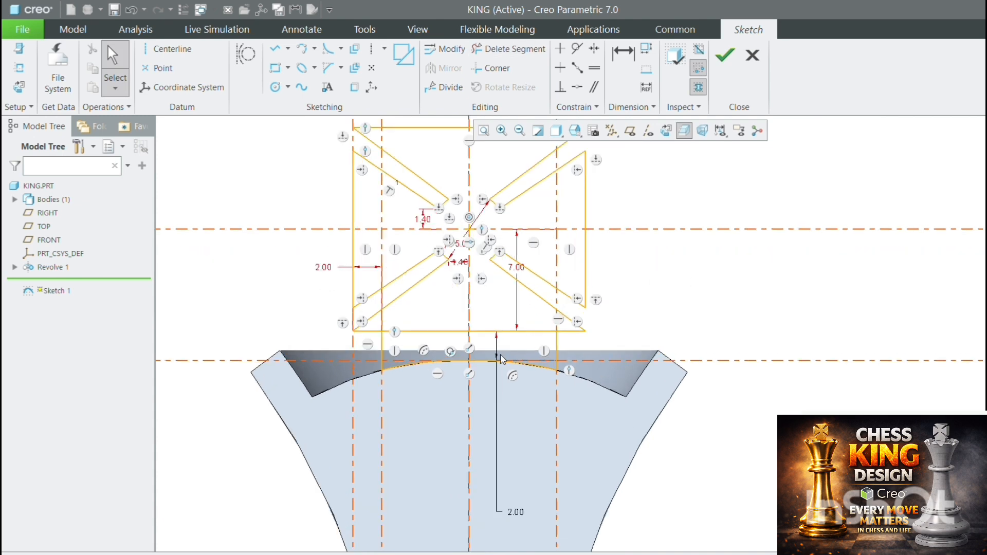
Step: Trim both halves of the cross's lower horizontal edge between the two vertical stem lines
{"action": "left_click", "coordinate": [579, 366]}
{"action": "left_click", "coordinate": [509, 49]}
{"action": "left_click", "coordinate": [532, 333]}
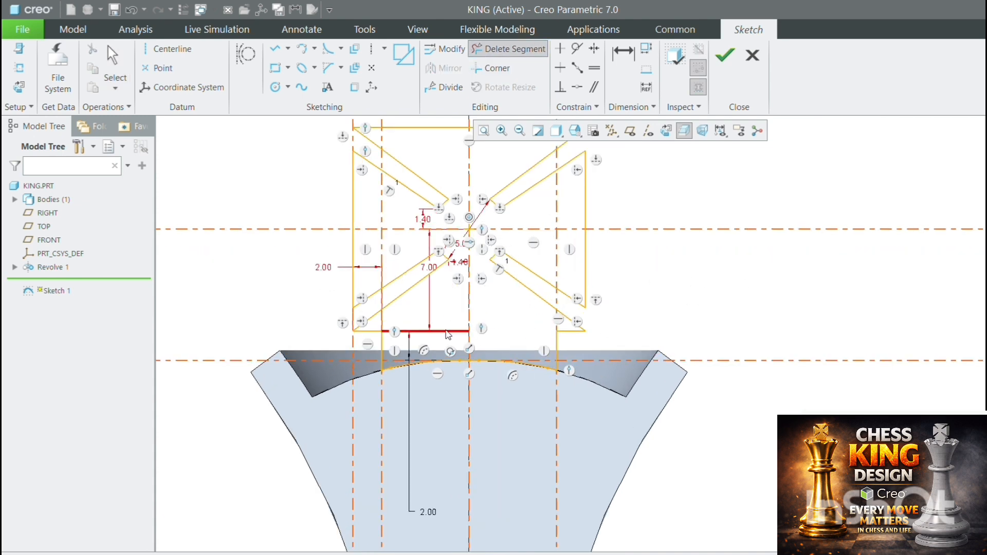
{"action": "middle_click", "coordinate": [532, 335]}
Step: Delete the offset vertical centerlines on both sides, keeping the central vertical centerline
{"action": "scroll", "coordinate": [520, 267], "scroll_direction": "up", "scroll_amount": 3}
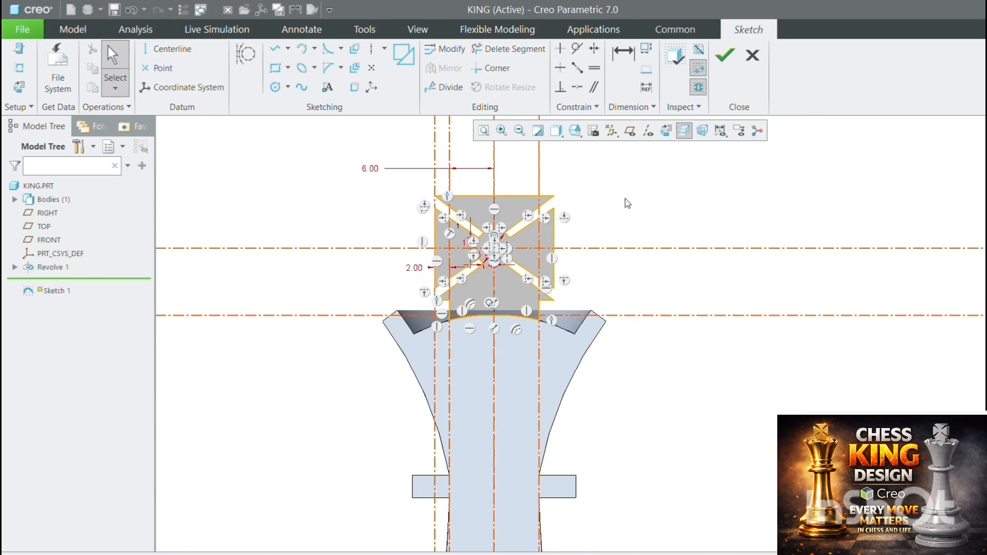
{"action": "left_click", "coordinate": [719, 83]}
{"action": "scroll", "coordinate": [569, 258], "scroll_direction": "up", "scroll_amount": 3}
{"action": "scroll", "coordinate": [562, 247], "scroll_direction": "down", "scroll_amount": 3}
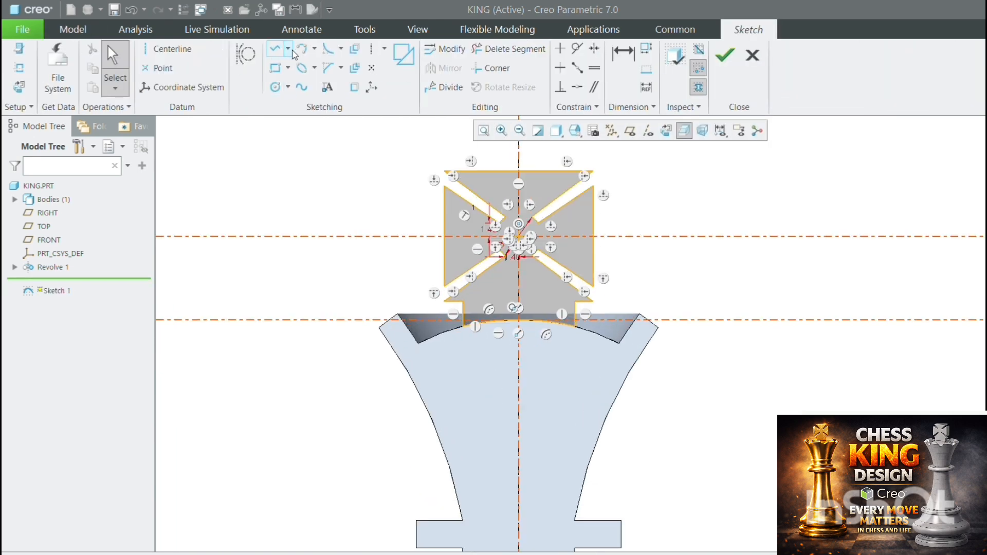
Step: Extend the left stem line down into the head, draw a horizontal line across, and corner-join it to the right stem line
{"action": "left_click", "coordinate": [277, 50]}
{"action": "scroll", "coordinate": [469, 333], "scroll_direction": "down", "scroll_amount": 1}
{"action": "left_click", "coordinate": [462, 325]}
{"action": "scroll", "coordinate": [461, 350], "scroll_direction": "down", "scroll_amount": 1}
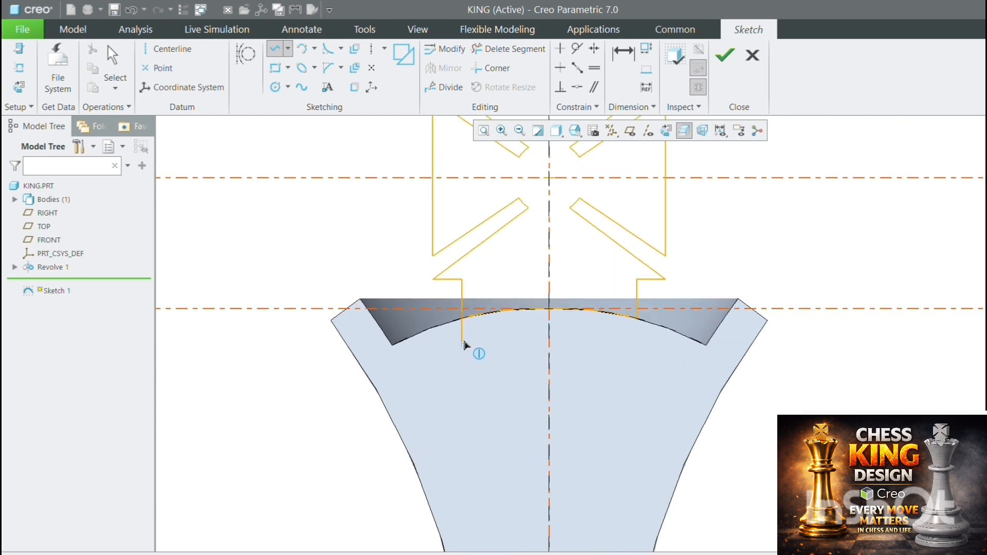
{"action": "scroll", "coordinate": [464, 344], "scroll_direction": "down", "scroll_amount": 1}
{"action": "left_click", "coordinate": [461, 342]}
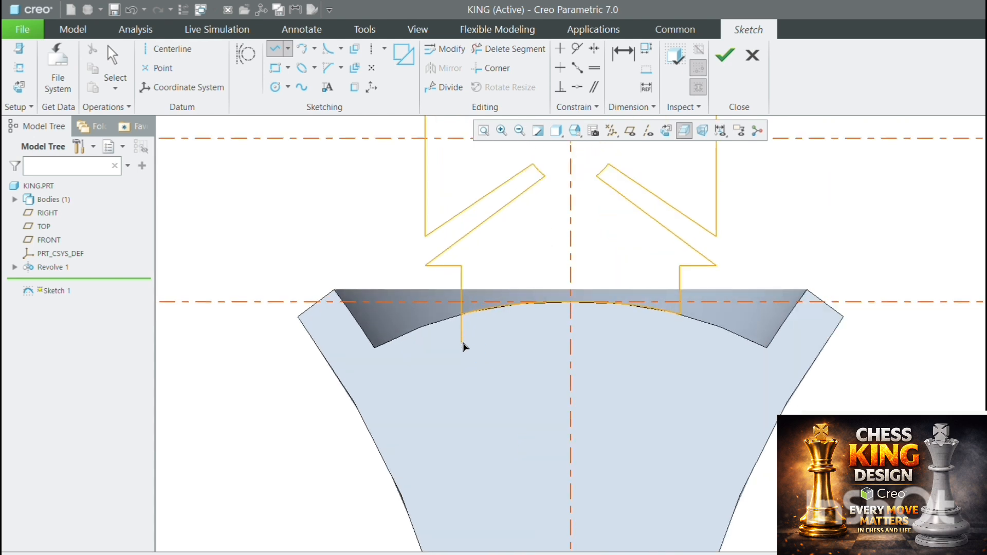
{"action": "left_click", "coordinate": [680, 342]}
{"action": "left_click", "coordinate": [491, 68]}
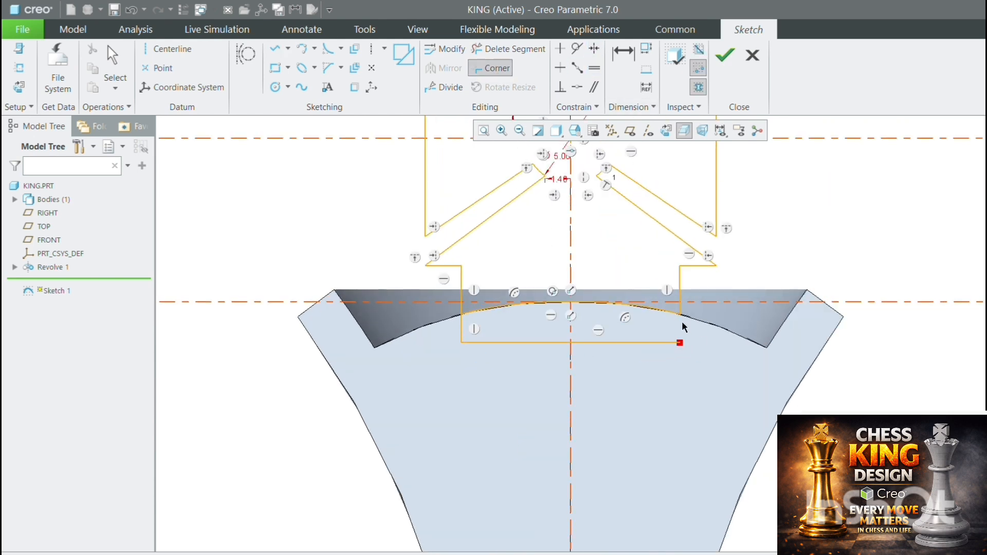
{"action": "left_click", "coordinate": [663, 342]}
{"action": "middle_click", "coordinate": [628, 258]}
Step: Trim the curved segments along the head's dome inside the stem outline
{"action": "left_click", "coordinate": [509, 48]}
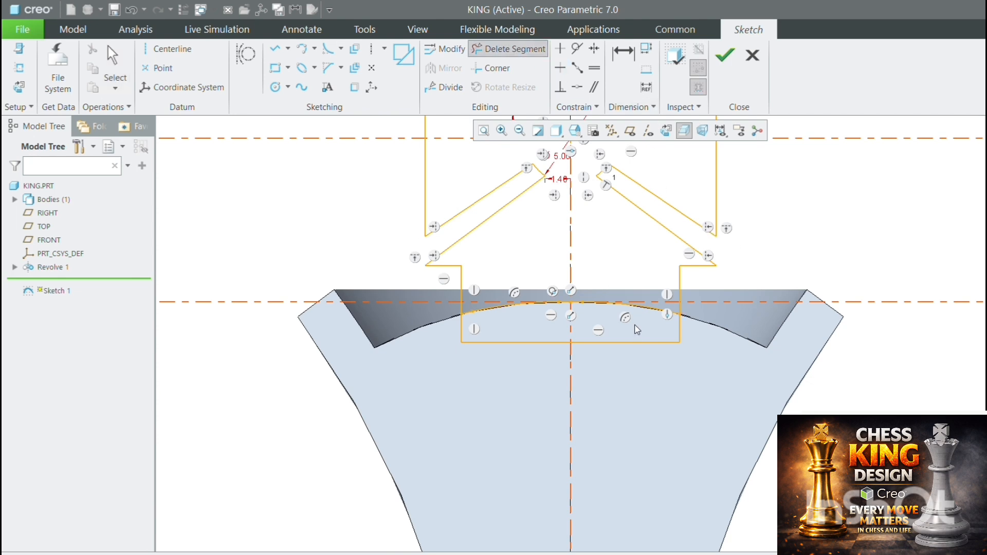
{"action": "scroll", "coordinate": [542, 317], "scroll_direction": "down", "scroll_amount": 3}
{"action": "left_click", "coordinate": [544, 312]}
{"action": "scroll", "coordinate": [553, 314], "scroll_direction": "up", "scroll_amount": 2}
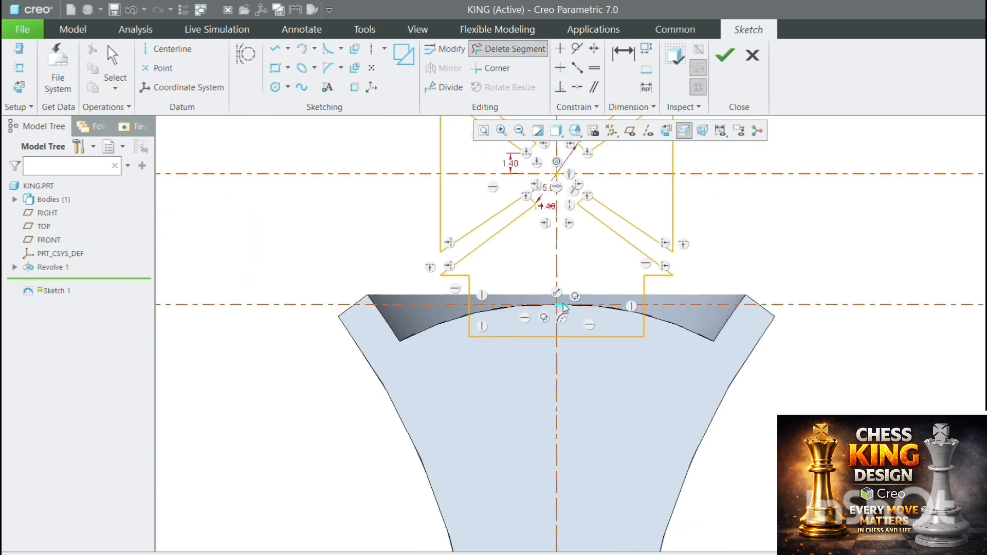
{"action": "left_click", "coordinate": [564, 307]}
{"action": "scroll", "coordinate": [560, 303], "scroll_direction": "down", "scroll_amount": 2}
{"action": "middle_click", "coordinate": [687, 230]}
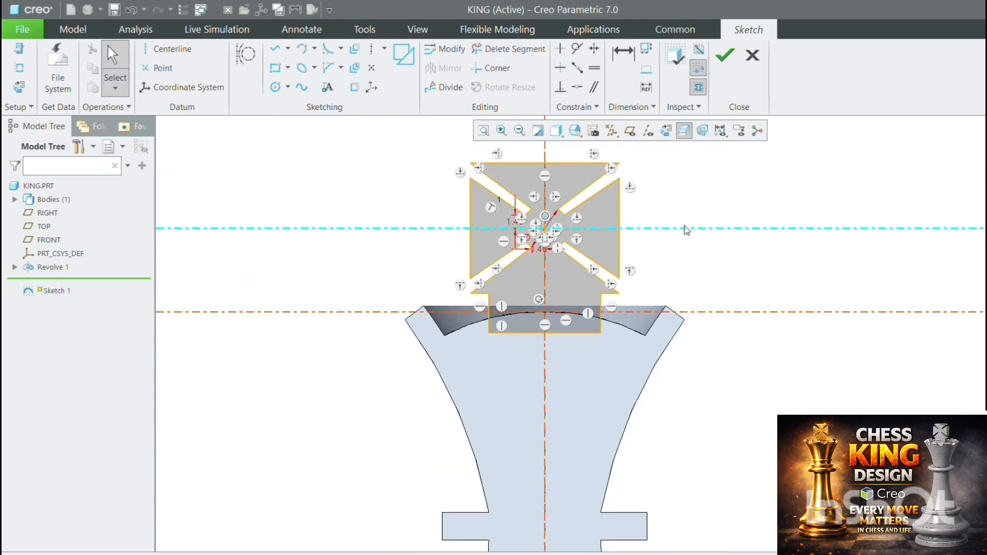
{"action": "left_click", "coordinate": [725, 91]}
{"action": "left_click", "coordinate": [602, 328]}
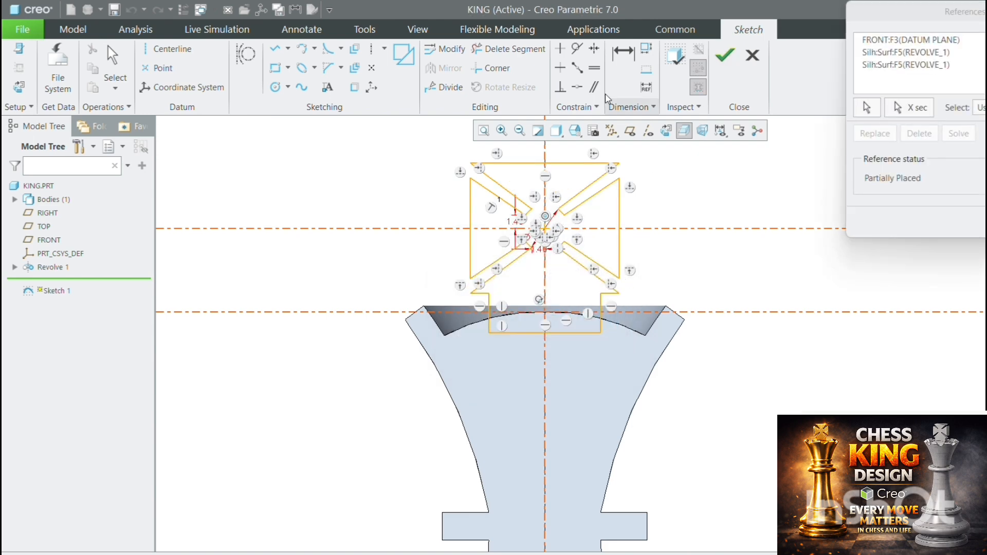
{"action": "left_click", "coordinate": [983, 221]}
{"action": "left_click", "coordinate": [551, 329]}
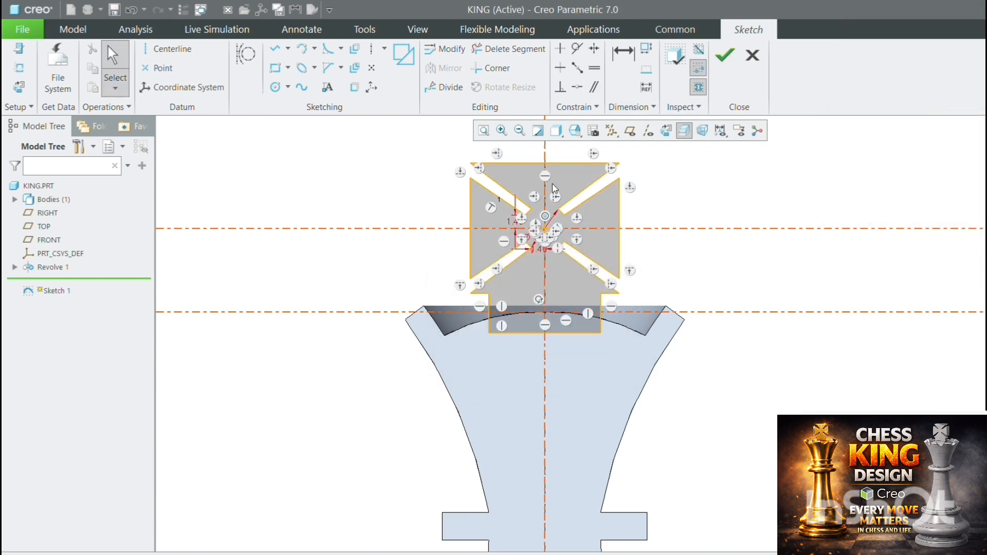
{"action": "scroll", "coordinate": [552, 183], "scroll_direction": "down", "scroll_amount": 3}
Step: Show the coordinate systems, add PRT_CSYS_DEF as a sketch reference, and finish the cross sketch
{"action": "left_click", "coordinate": [19, 68]}
{"action": "scroll", "coordinate": [478, 205], "scroll_direction": "down", "scroll_amount": 3}
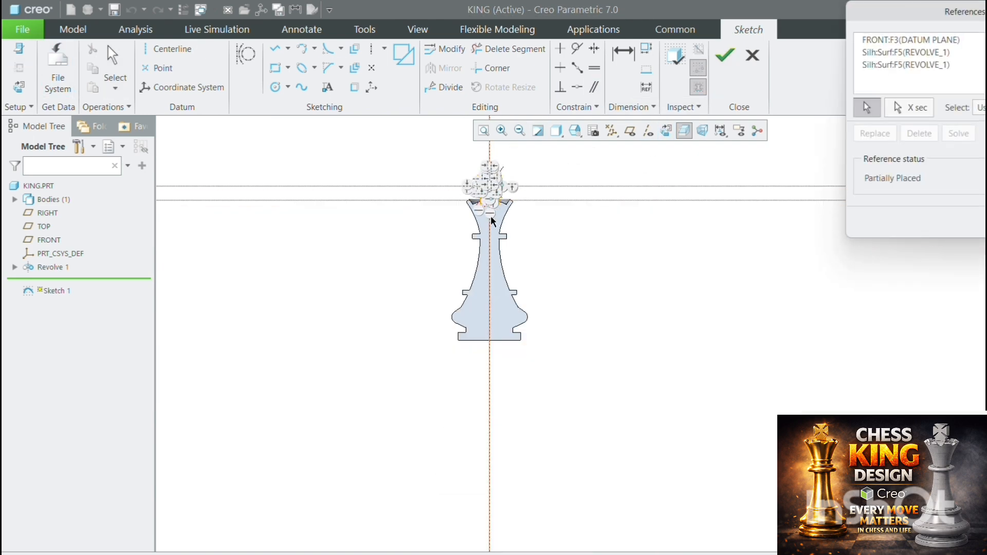
{"action": "scroll", "coordinate": [492, 220], "scroll_direction": "up", "scroll_amount": 2}
{"action": "left_click", "coordinate": [611, 131]}
{"action": "left_click", "coordinate": [659, 191]}
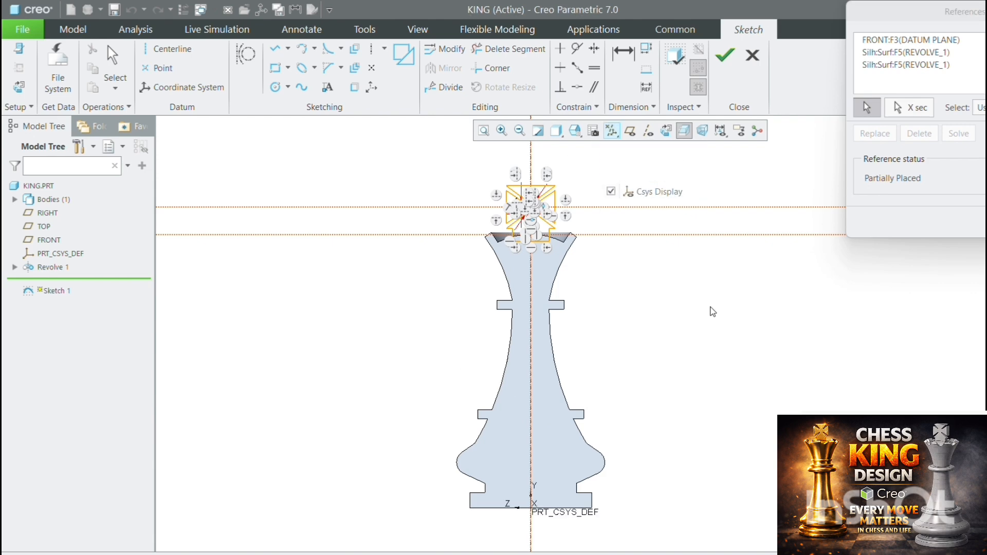
{"action": "left_click", "coordinate": [563, 512]}
{"action": "left_click", "coordinate": [725, 55]}
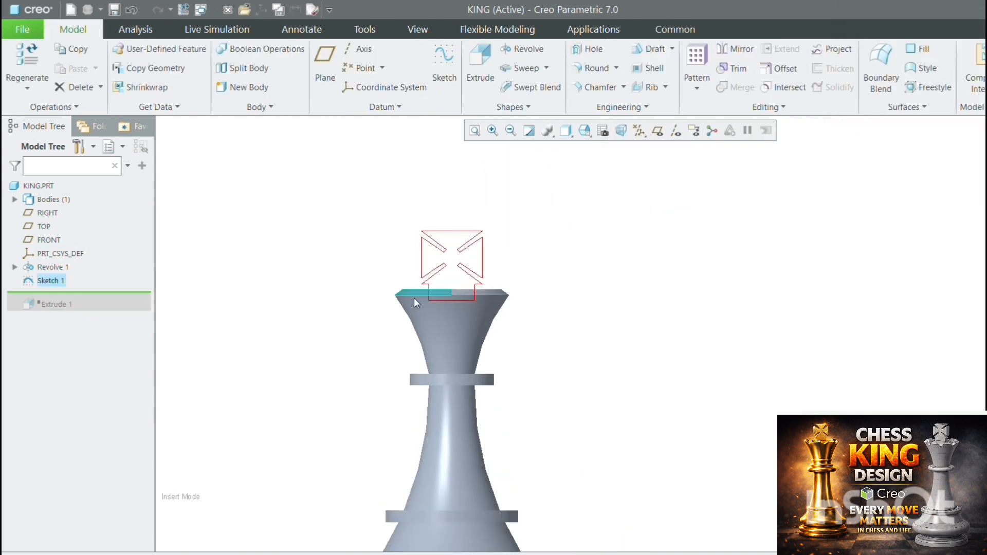
Step: Reopen the cross's extrusion for editing and set its second-side depth to 2
{"action": "left_click", "coordinate": [60, 300]}
{"action": "left_click", "coordinate": [85, 222]}
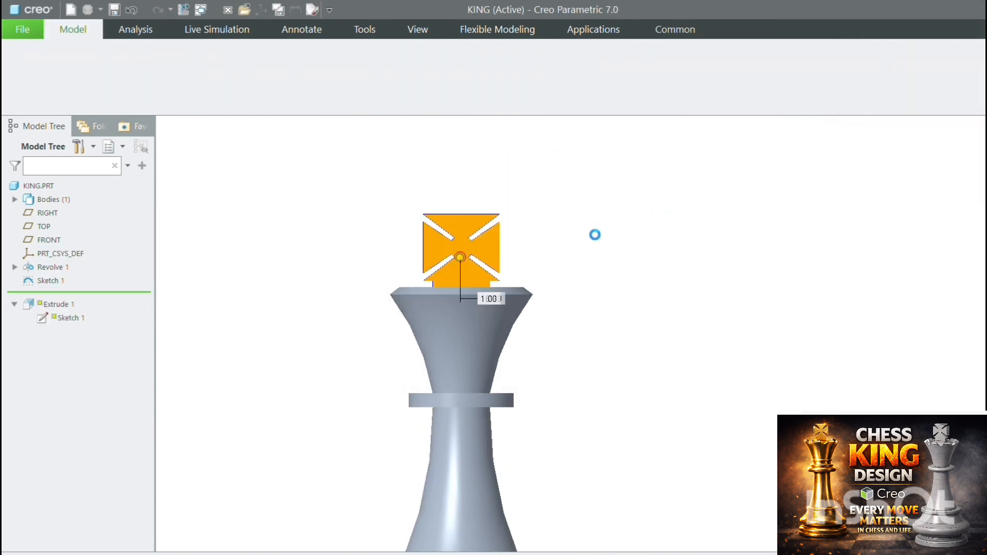
{"action": "middle_click_drag", "start_coordinate": [595, 235], "coordinate": [691, 254]}
{"action": "scroll", "coordinate": [693, 258], "scroll_direction": "down", "scroll_amount": 3}
{"action": "double_click", "coordinate": [673, 256]}
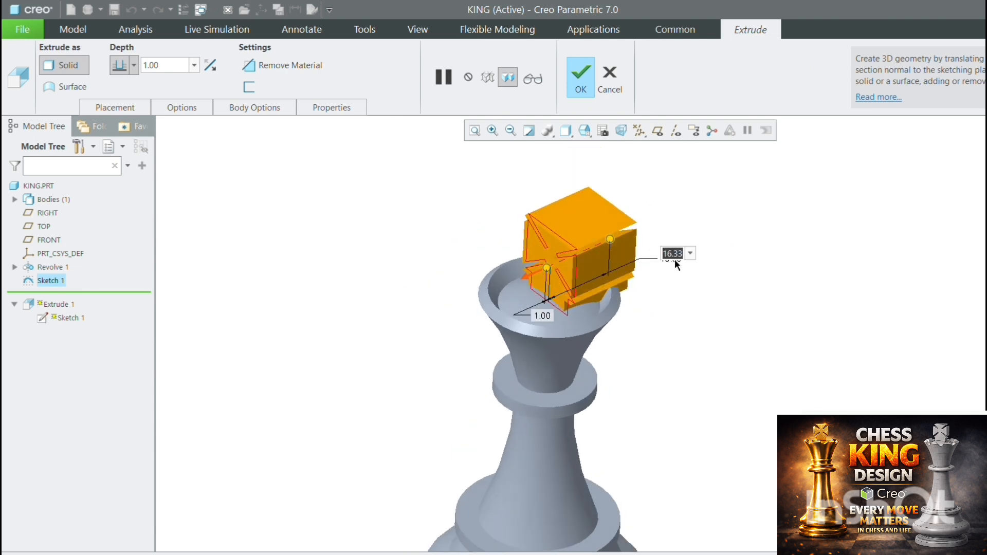
{"action": "type", "text": "2"}
{"action": "key", "text": "Return"}
{"action": "scroll", "coordinate": [548, 296], "scroll_direction": "up", "scroll_amount": 3}
Step: Set the cross extrusion's first-side depth to 2 and complete the feature
{"action": "middle_click_drag", "start_coordinate": [555, 297], "coordinate": [560, 200]}
{"action": "double_click", "coordinate": [538, 291]}
{"action": "type", "text": "2"}
{"action": "key", "text": "Return"}
{"action": "scroll", "coordinate": [569, 220], "scroll_direction": "down", "scroll_amount": 2}
{"action": "scroll", "coordinate": [560, 201], "scroll_direction": "up", "scroll_amount": 2}
{"action": "middle_click", "coordinate": [659, 224]}
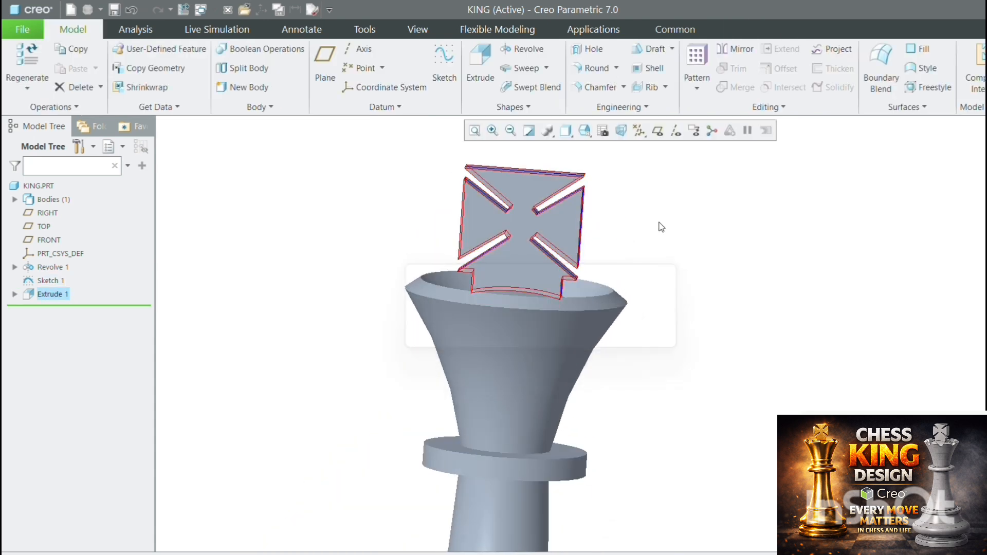
Step: Deselect the finished cross and save the KING part
{"action": "left_click", "coordinate": [659, 224]}
{"action": "middle_click_drag", "start_coordinate": [553, 298], "coordinate": [596, 273]}
{"action": "left_click", "coordinate": [577, 251]}
{"action": "scroll", "coordinate": [578, 262], "scroll_direction": "down", "scroll_amount": 3}
{"action": "left_click", "coordinate": [583, 264]}
{"action": "left_click", "coordinate": [742, 243]}
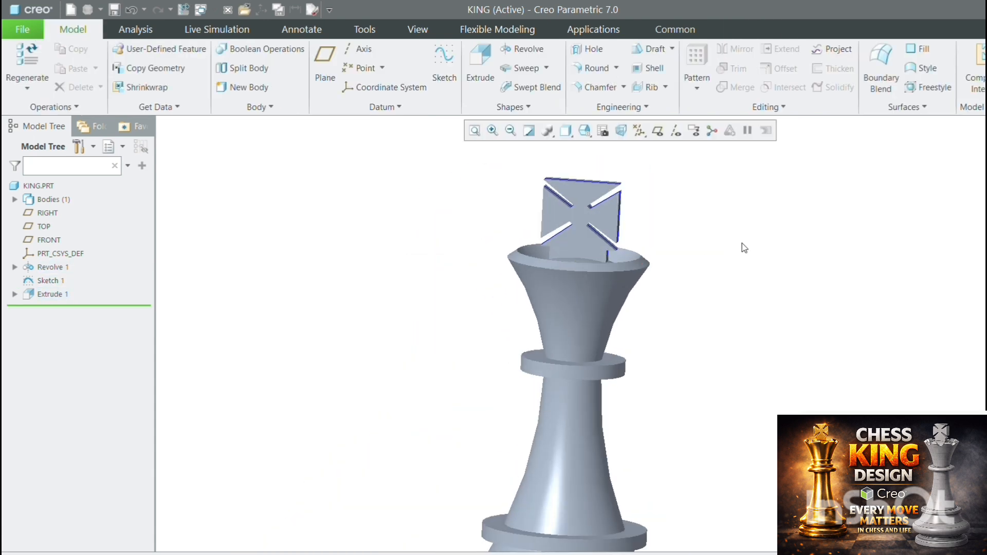
{"action": "key", "text": "ctrl+s"}
Step: Display the datum planes and orient the model square to the cross's flat face
{"action": "left_click", "coordinate": [653, 135]}
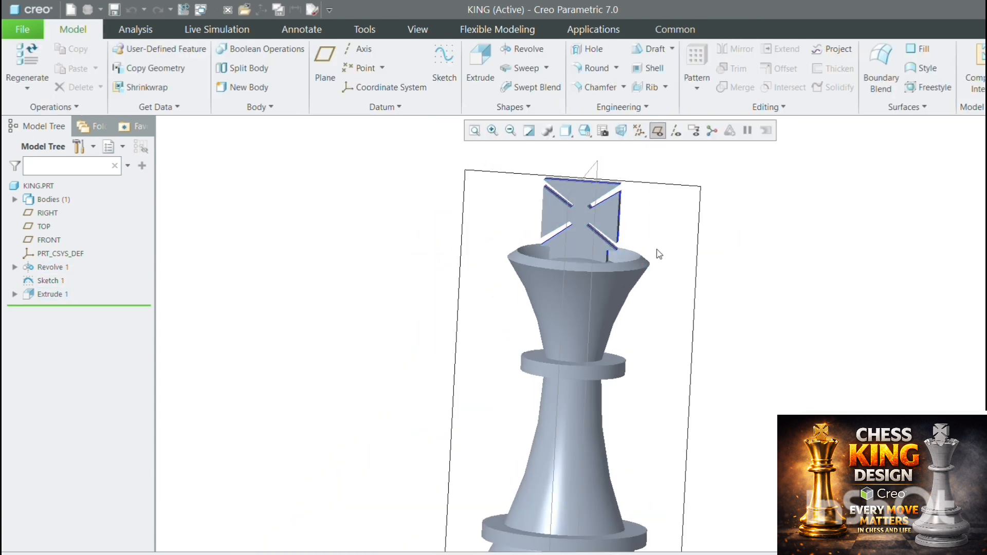
{"action": "scroll", "coordinate": [657, 250], "scroll_direction": "up", "scroll_amount": 3}
{"action": "middle_click_drag", "start_coordinate": [657, 250], "coordinate": [634, 221]}
{"action": "left_click", "coordinate": [658, 212]}
{"action": "left_click", "coordinate": [684, 178]}
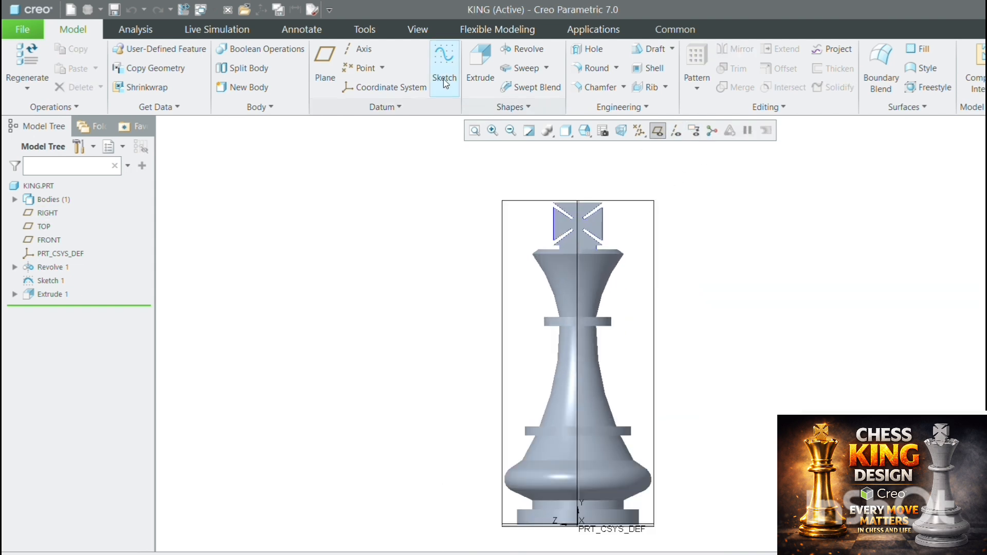
Step: Start a new extrusion with an internal sketch on the RIGHT plane, using TOP as reference with Bottom orientation
{"action": "left_click", "coordinate": [465, 66]}
{"action": "left_click", "coordinate": [114, 107]}
{"action": "left_click", "coordinate": [254, 155]}
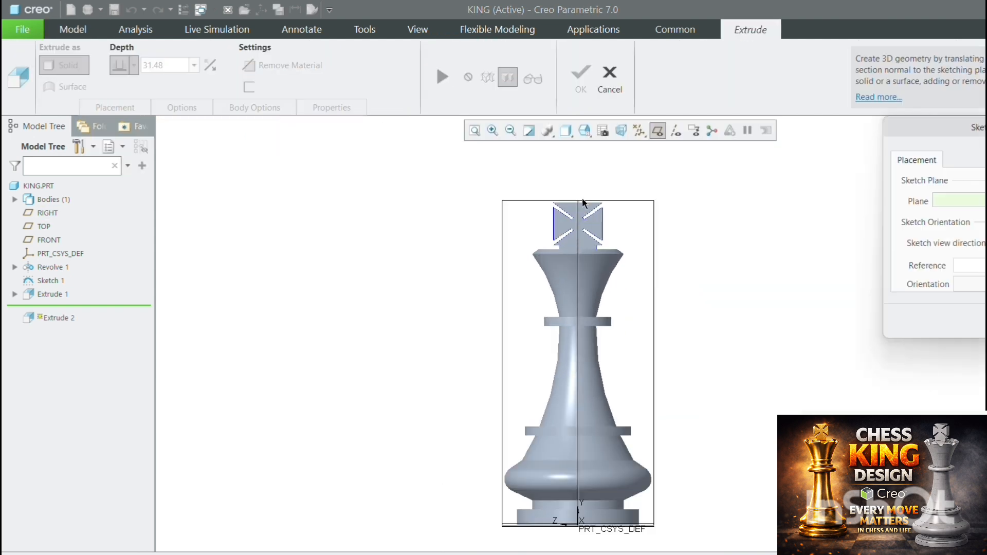
{"action": "scroll", "coordinate": [619, 346], "scroll_direction": "up", "scroll_amount": 2}
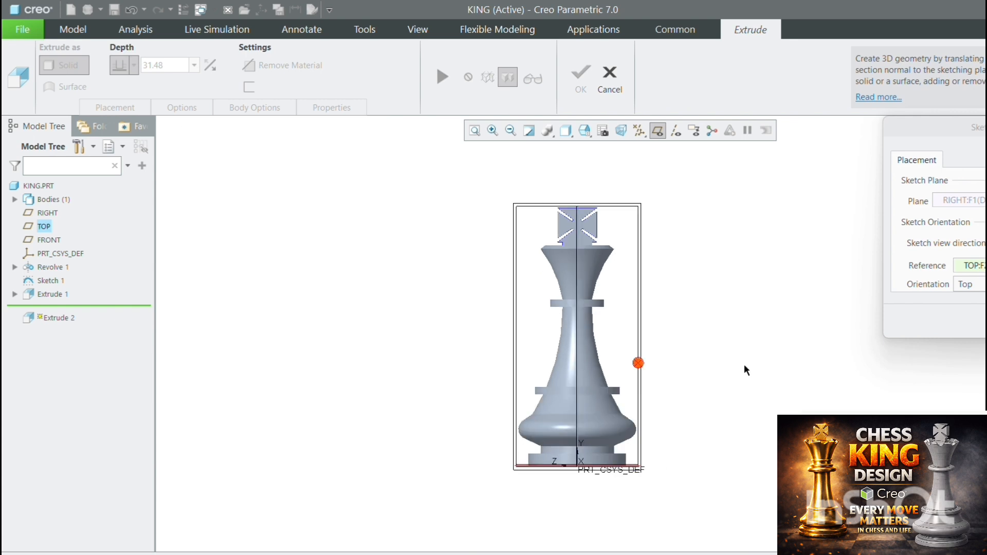
{"action": "left_click", "coordinate": [979, 284]}
{"action": "left_click", "coordinate": [979, 311]}
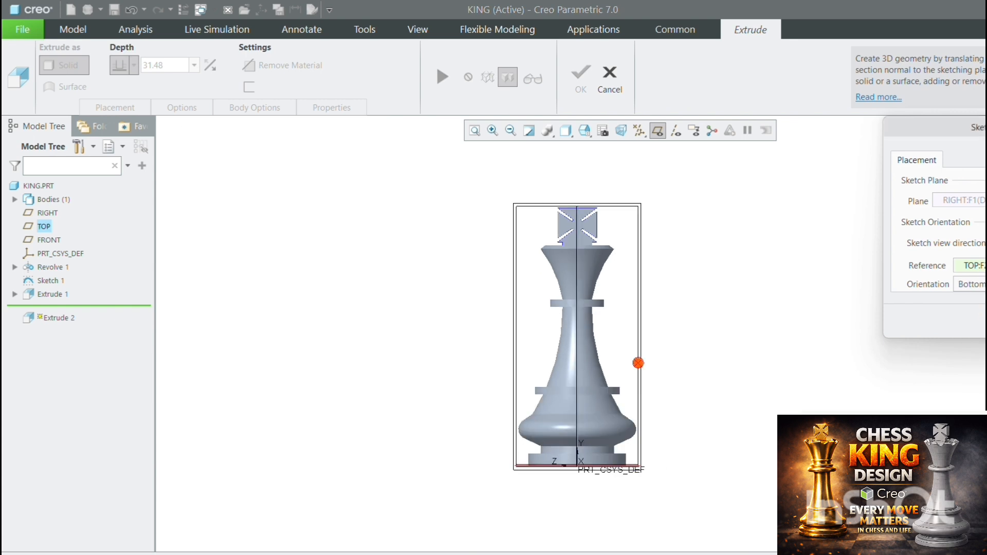
{"action": "left_click", "coordinate": [983, 322]}
{"action": "scroll", "coordinate": [546, 269], "scroll_direction": "down", "scroll_amount": 5}
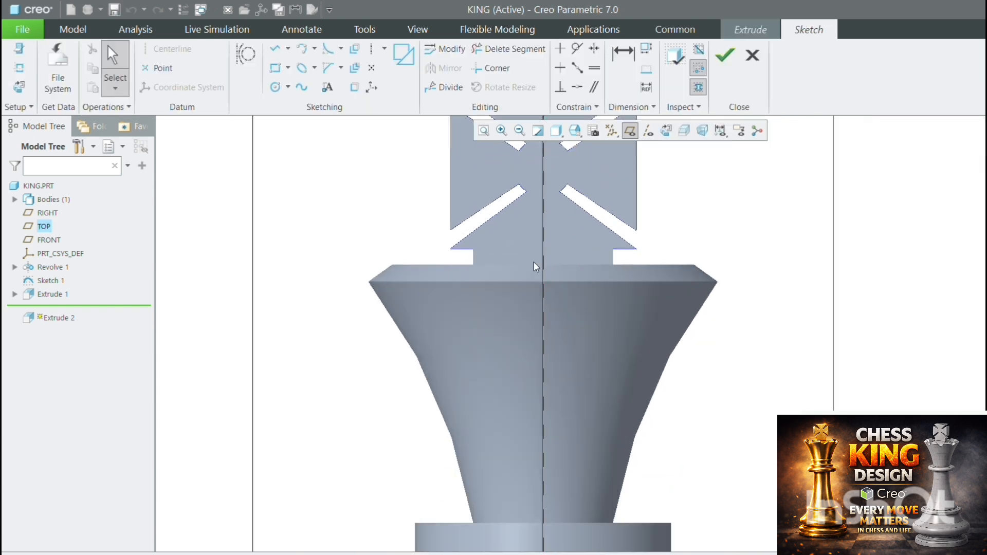
{"action": "left_click", "coordinate": [666, 131]}
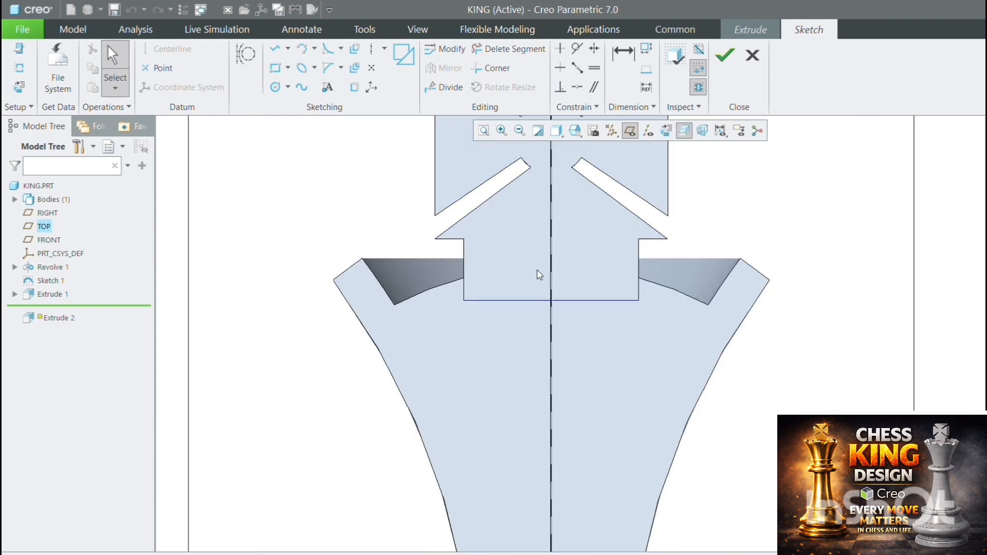
{"action": "scroll", "coordinate": [544, 285], "scroll_direction": "down", "scroll_amount": 2}
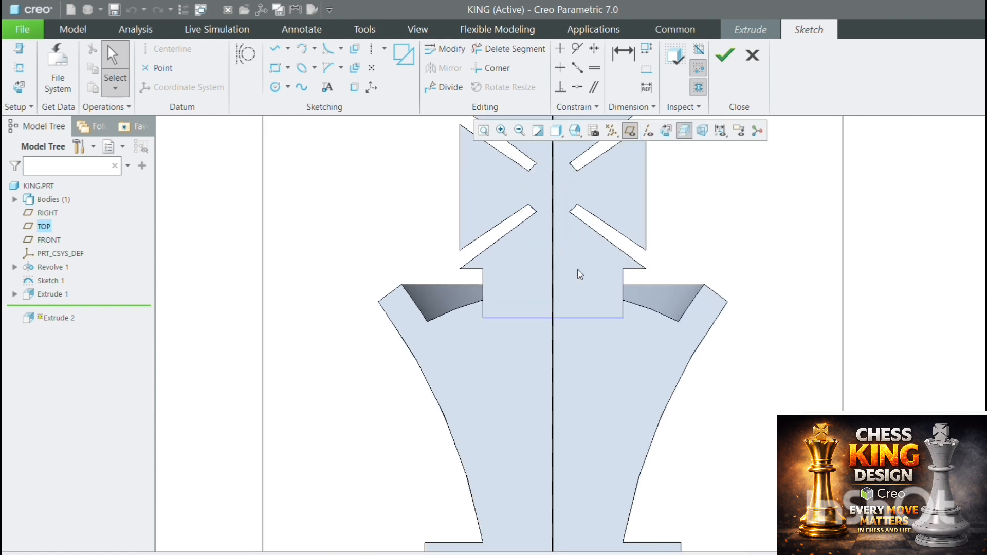
{"action": "scroll", "coordinate": [579, 273], "scroll_direction": "up", "scroll_amount": 4}
{"action": "scroll", "coordinate": [617, 227], "scroll_direction": "up", "scroll_amount": 1}
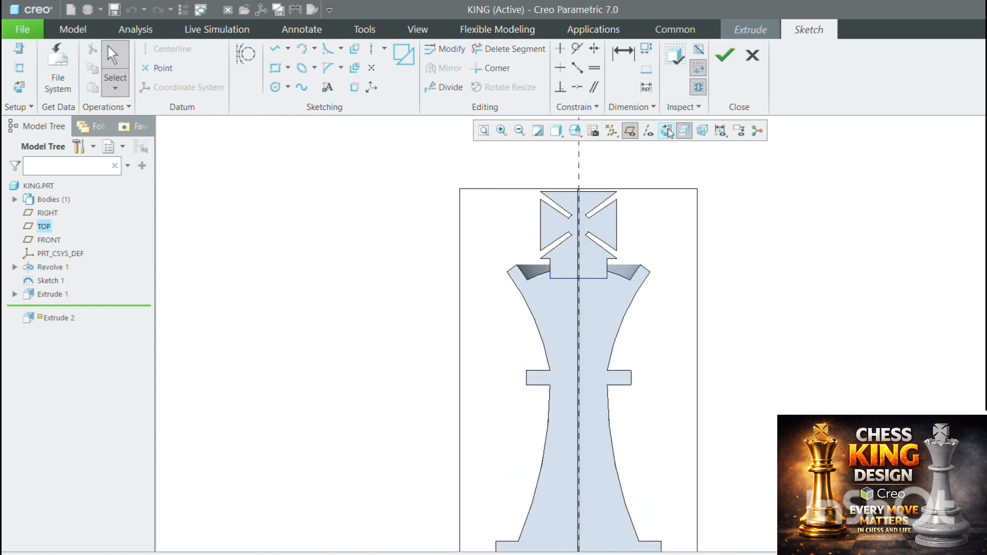
{"action": "left_click", "coordinate": [684, 131]}
Step: Draw a vertical centerline along the king's axis and a horizontal centerline just below the head's rim
{"action": "scroll", "coordinate": [584, 288], "scroll_direction": "down", "scroll_amount": 3}
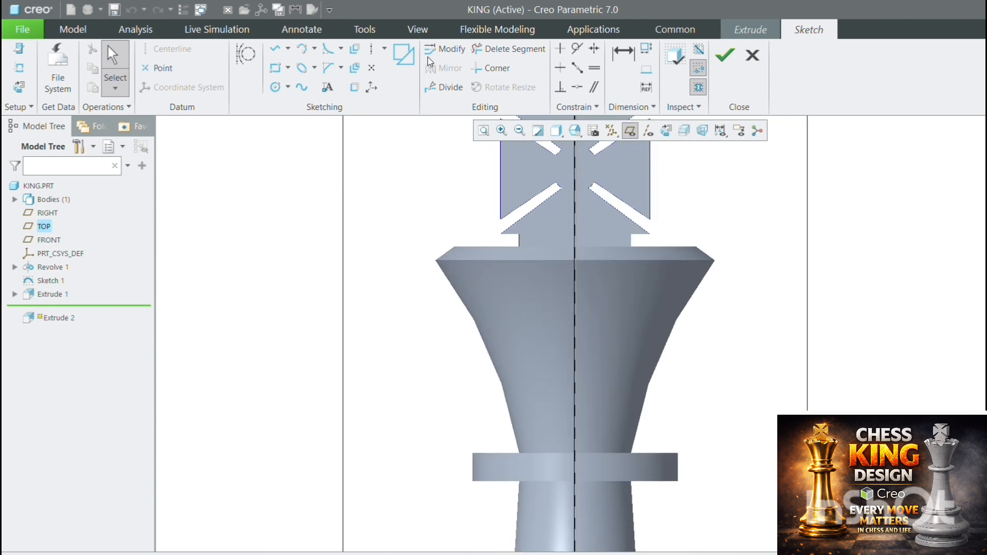
{"action": "left_click", "coordinate": [371, 49]}
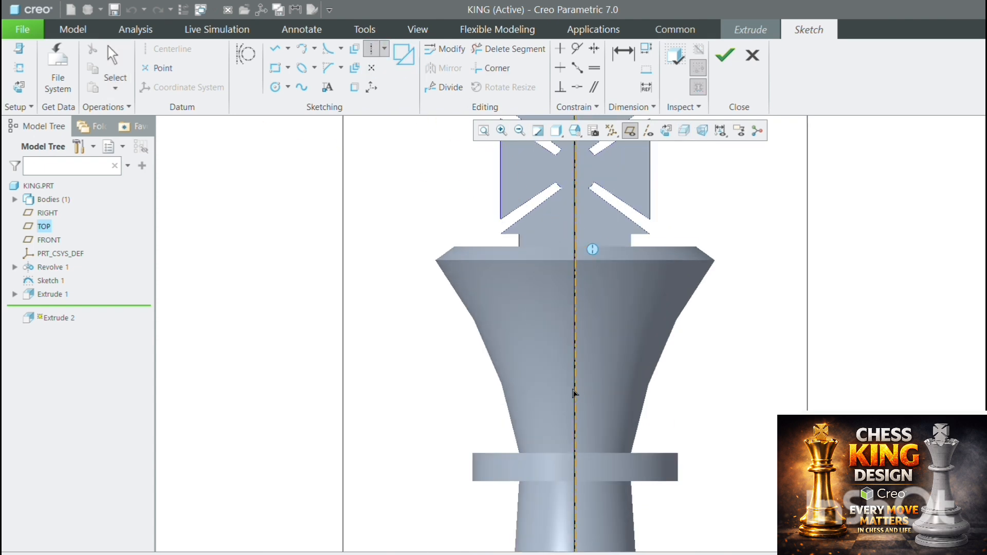
{"action": "left_click", "coordinate": [525, 311]}
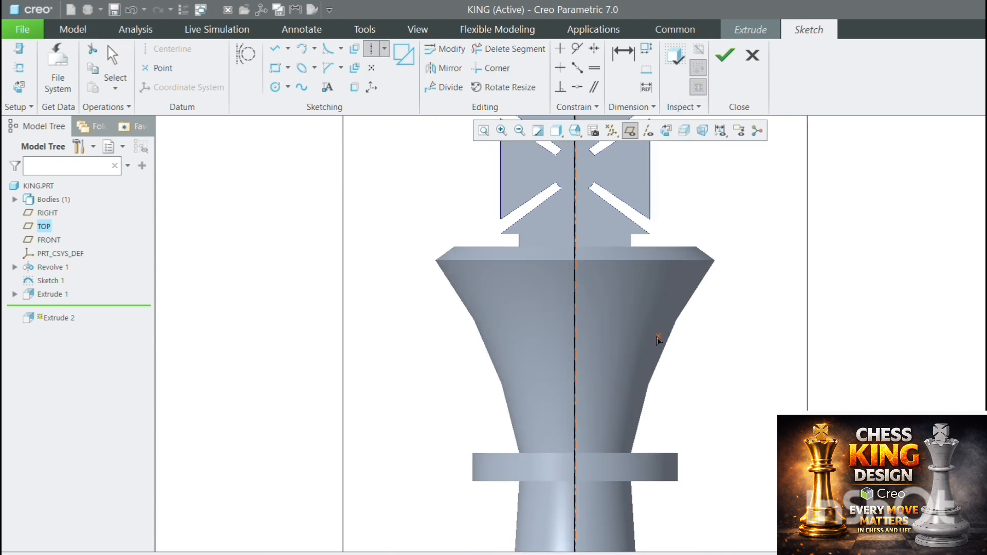
{"action": "scroll", "coordinate": [603, 276], "scroll_direction": "down", "scroll_amount": 1}
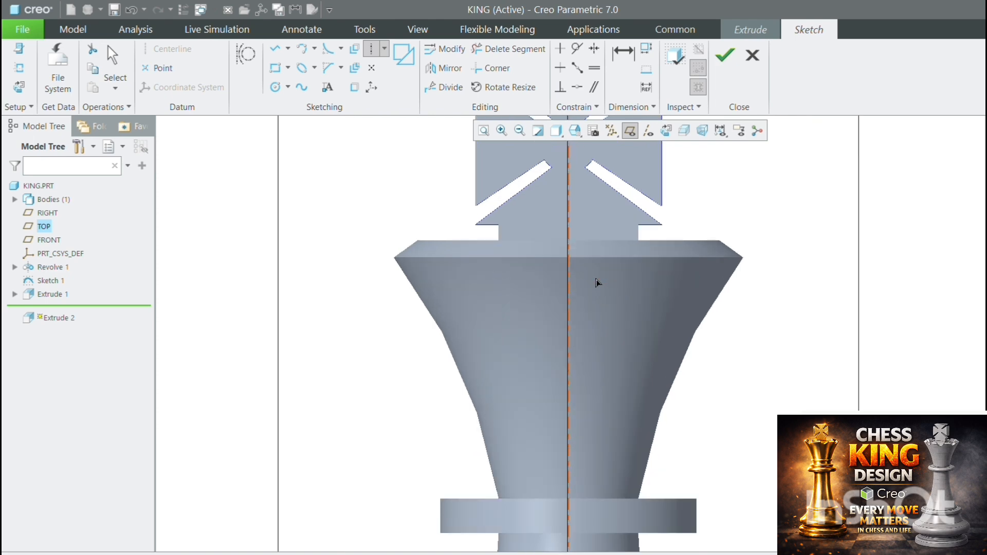
{"action": "left_click", "coordinate": [592, 133]}
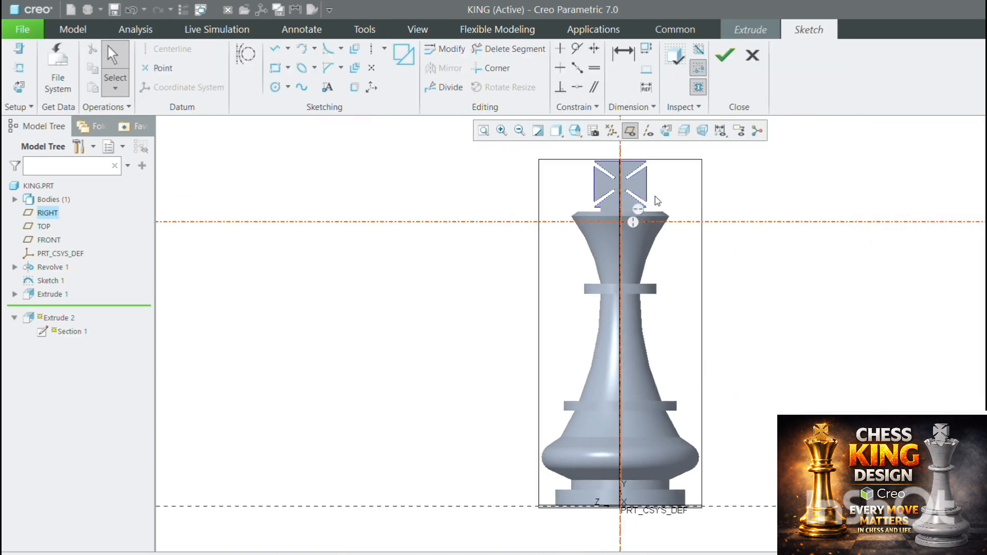
Step: Examine the horizontal centerline against the cupped head's interior with the model clipped at the sketch plane, and restore the unclipped display
{"action": "scroll", "coordinate": [637, 207], "scroll_direction": "down", "scroll_amount": 6}
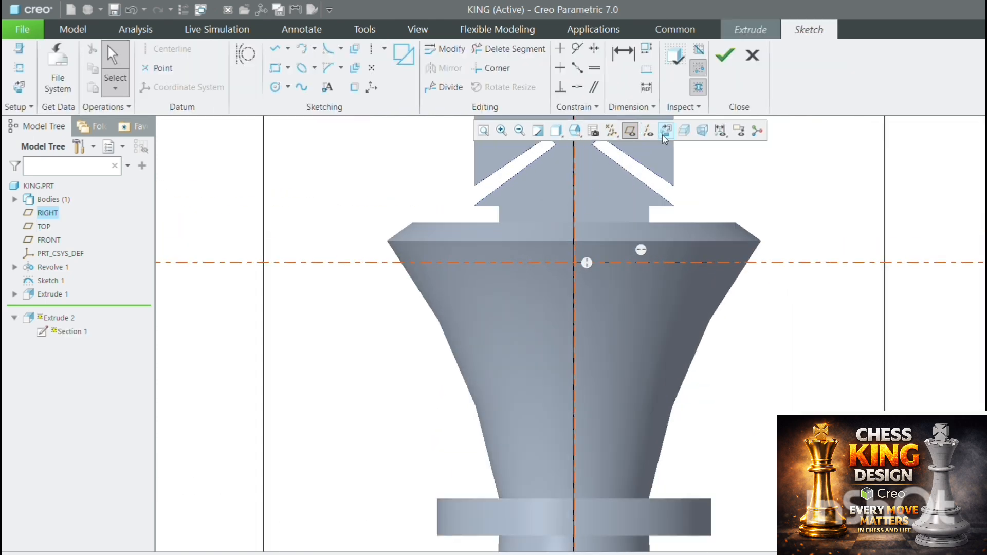
{"action": "scroll", "coordinate": [637, 206], "scroll_direction": "up", "scroll_amount": 5}
{"action": "middle_click_drag", "start_coordinate": [657, 202], "coordinate": [679, 190], "text": "shift"}
{"action": "left_click", "coordinate": [689, 134]}
{"action": "scroll", "coordinate": [671, 199], "scroll_direction": "down", "scroll_amount": 8}
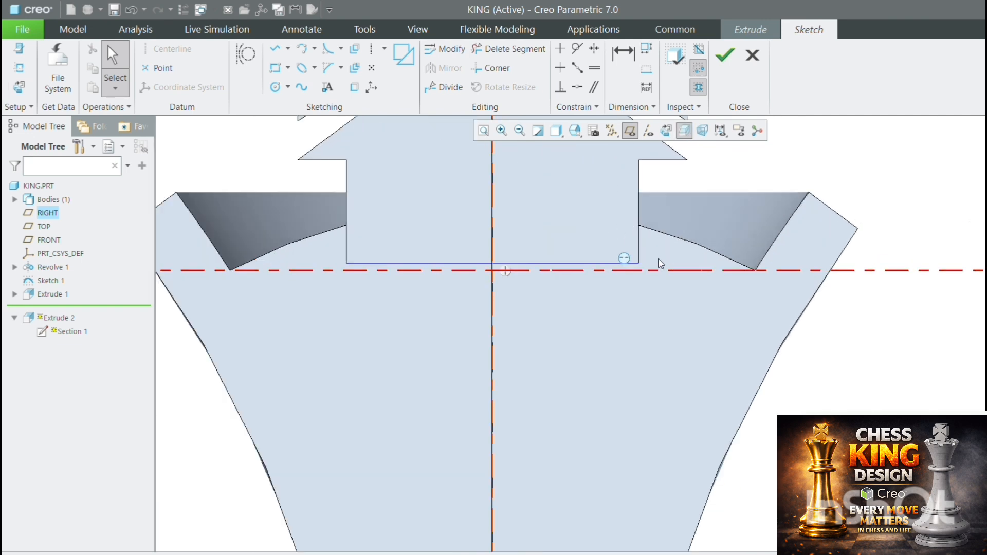
{"action": "scroll", "coordinate": [648, 266], "scroll_direction": "up", "scroll_amount": 3}
{"action": "scroll", "coordinate": [619, 249], "scroll_direction": "down", "scroll_amount": 2}
{"action": "scroll", "coordinate": [560, 266], "scroll_direction": "up", "scroll_amount": 2}
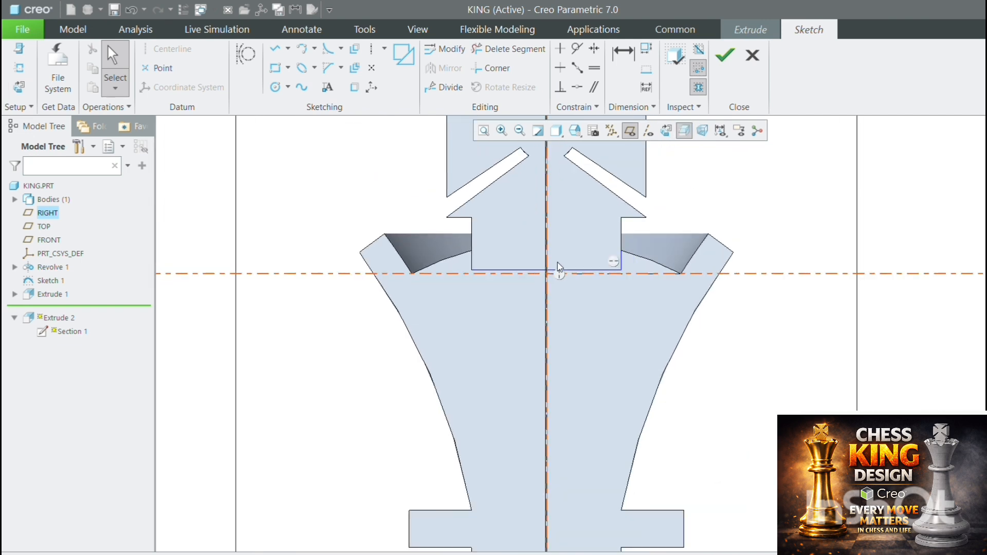
{"action": "left_click", "coordinate": [684, 132]}
{"action": "scroll", "coordinate": [536, 244], "scroll_direction": "down", "scroll_amount": 2}
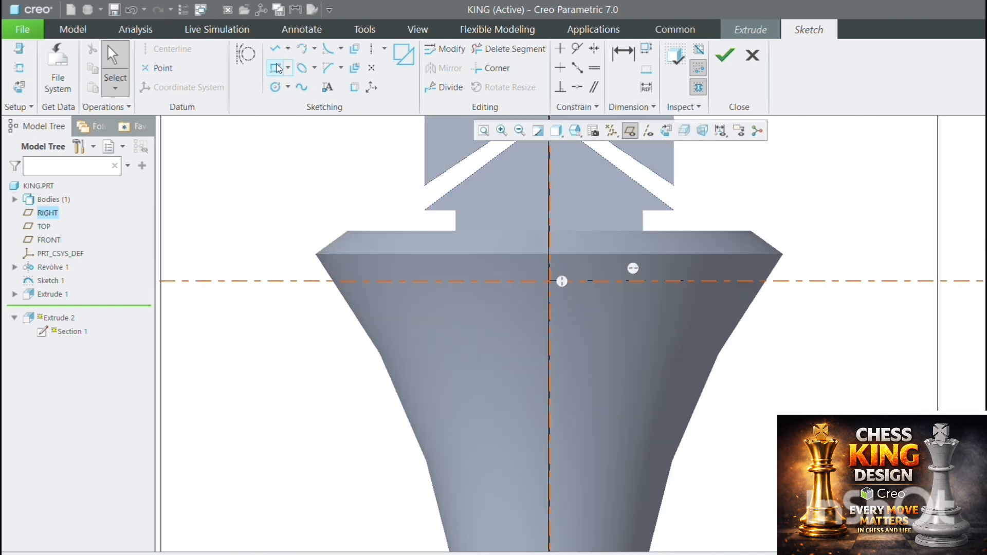
Step: Sketch a circle centred where the axis meets the rim's upper edge, reaching down to the horizontal centerline, and finish the sketch
{"action": "left_click", "coordinate": [288, 87]}
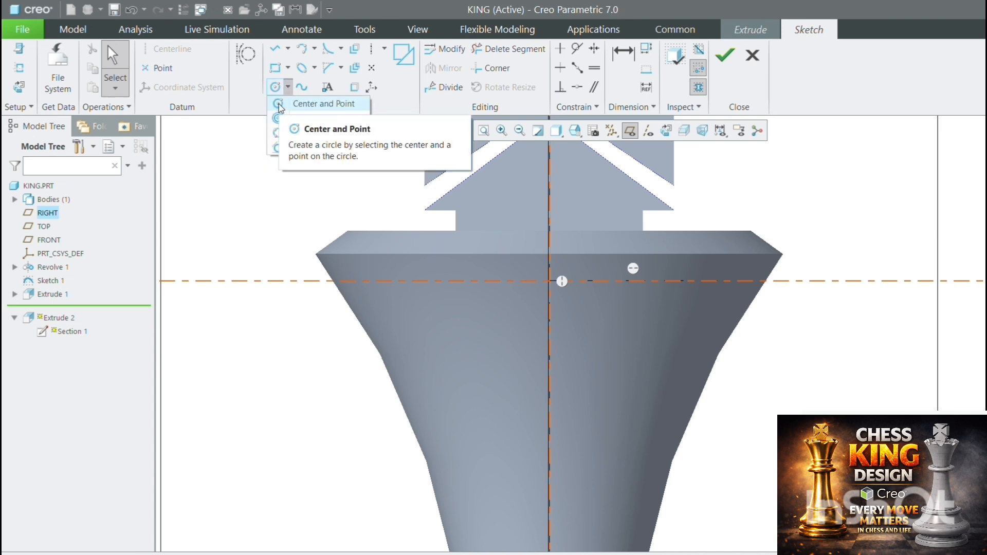
{"action": "left_click", "coordinate": [280, 106]}
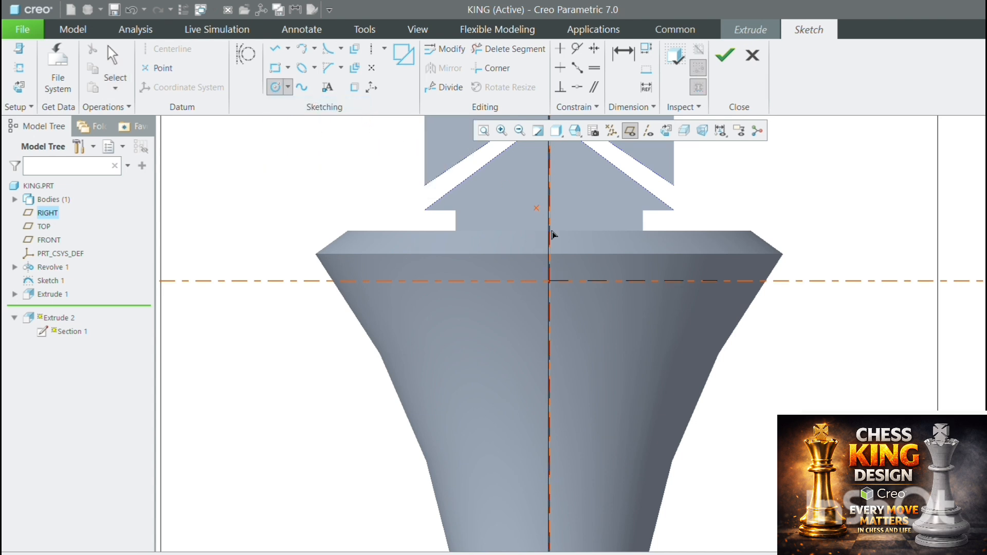
{"action": "scroll", "coordinate": [550, 231], "scroll_direction": "down", "scroll_amount": 2}
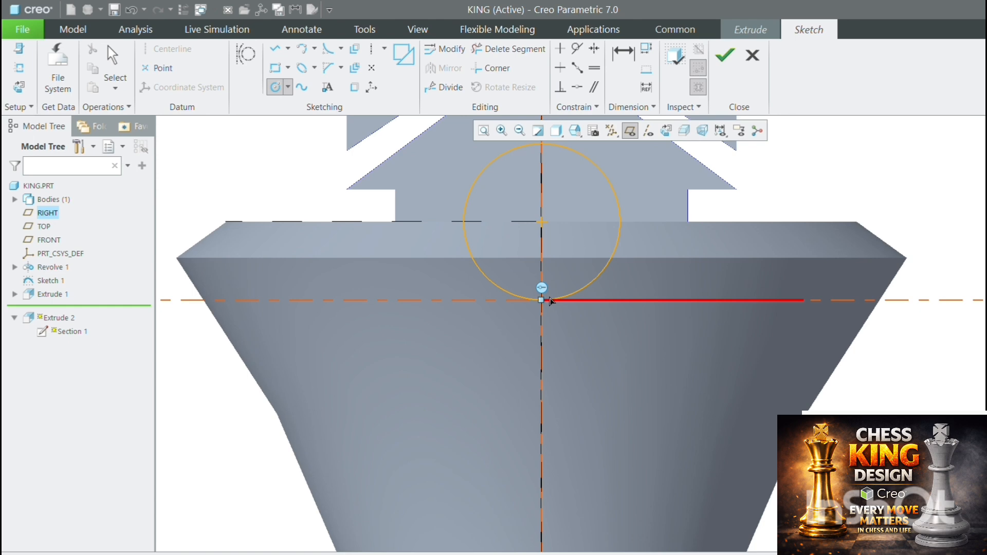
{"action": "left_click", "coordinate": [550, 301]}
{"action": "middle_click", "coordinate": [610, 193]}
{"action": "scroll", "coordinate": [584, 171], "scroll_direction": "up", "scroll_amount": 1}
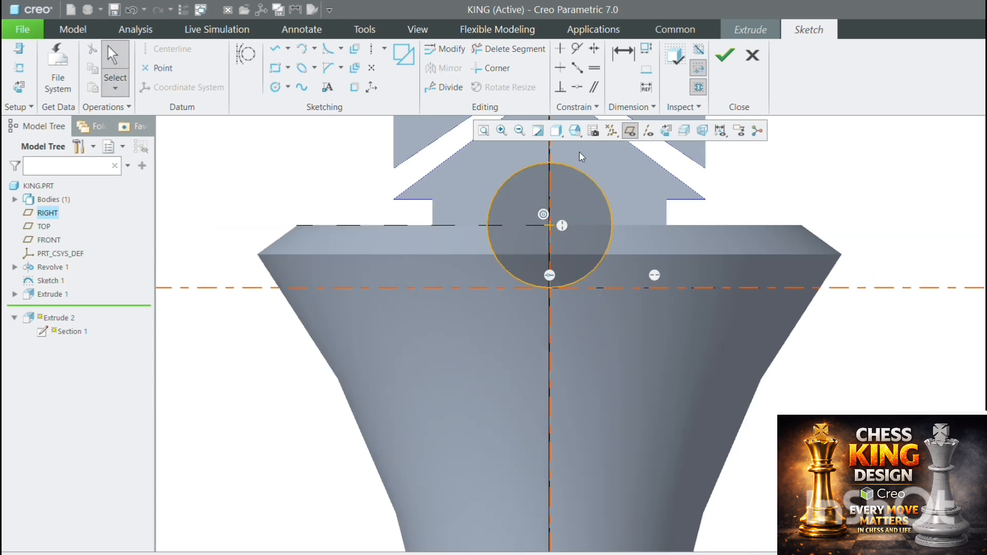
{"action": "left_click", "coordinate": [726, 58]}
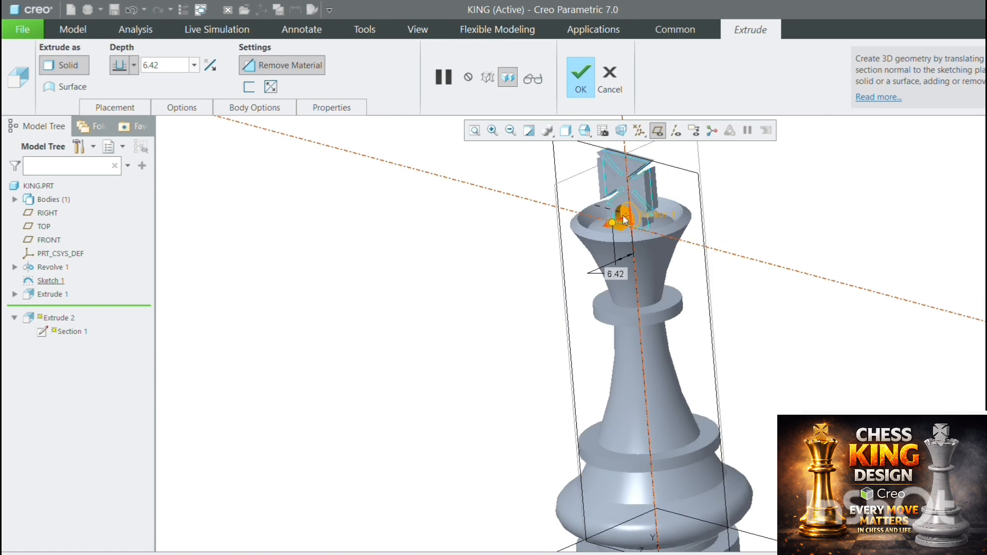
Step: Extend the circular cut's first side to about 30.90 and enable its second side at about 10.80 so it cuts only the rim
{"action": "right_click", "coordinate": [906, 226]}
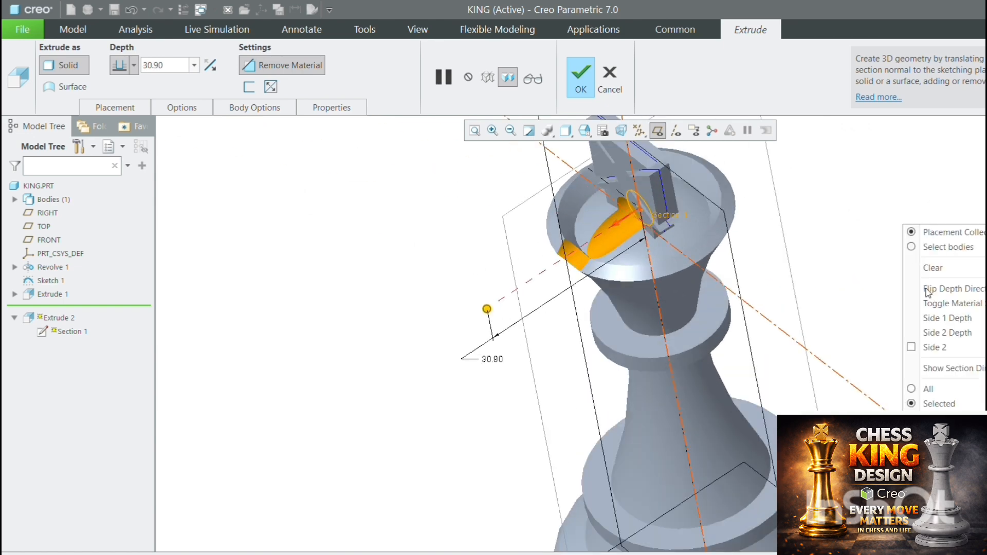
{"action": "scroll", "coordinate": [255, 255], "scroll_direction": "up", "scroll_amount": 2}
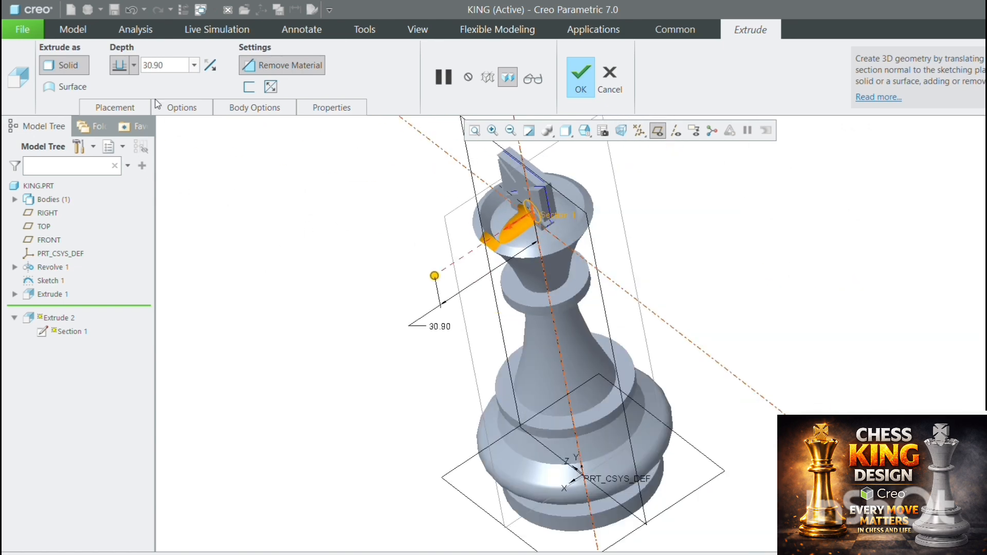
{"action": "scroll", "coordinate": [329, 206], "scroll_direction": "down", "scroll_amount": 2}
{"action": "middle_click_drag", "start_coordinate": [576, 237], "coordinate": [607, 223]}
{"action": "right_click", "coordinate": [857, 219]}
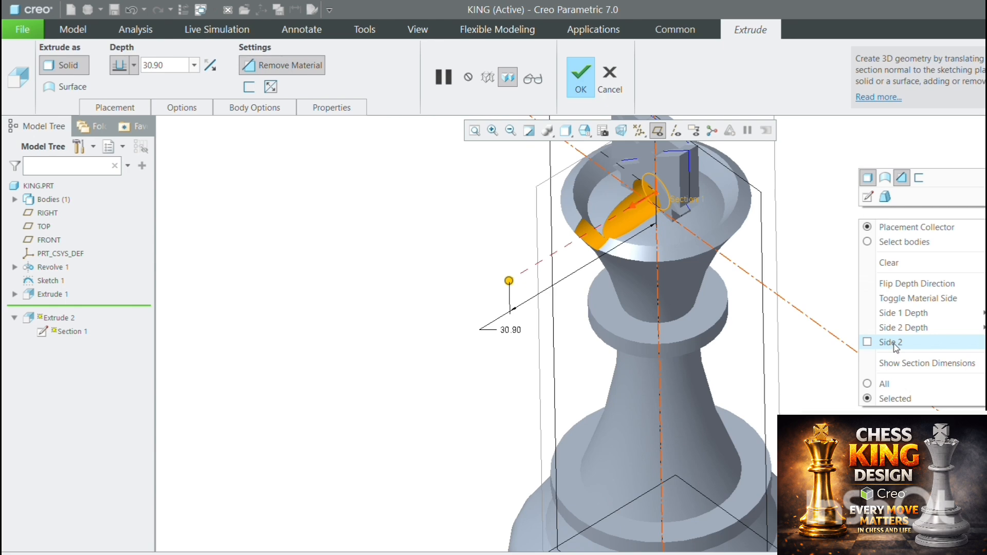
{"action": "left_click", "coordinate": [892, 342]}
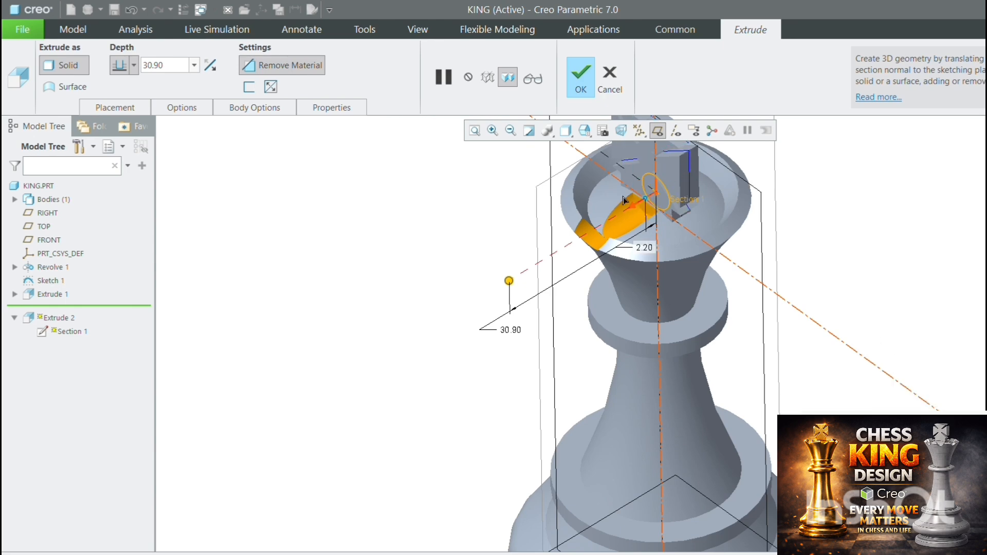
{"action": "scroll", "coordinate": [605, 226], "scroll_direction": "down", "scroll_amount": 5}
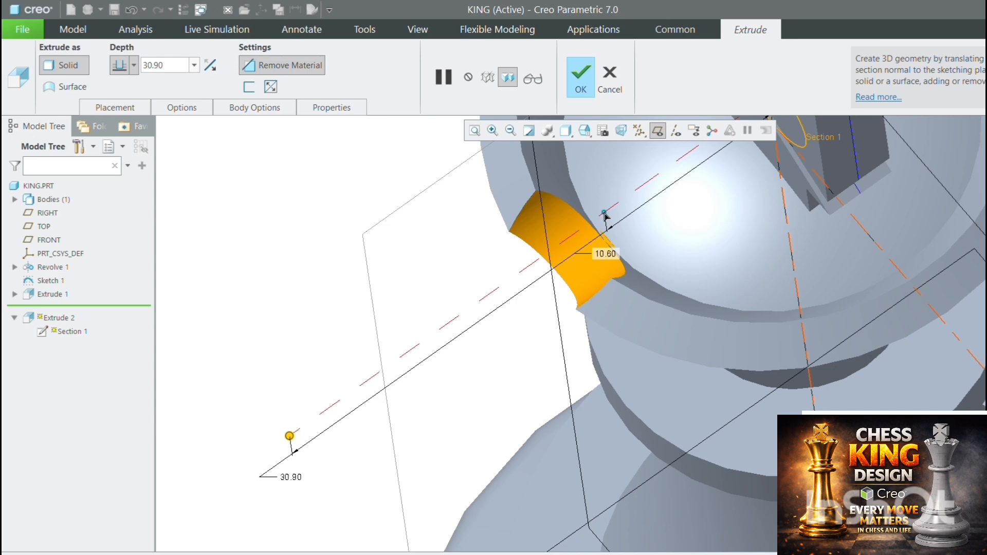
{"action": "scroll", "coordinate": [599, 220], "scroll_direction": "up", "scroll_amount": 6}
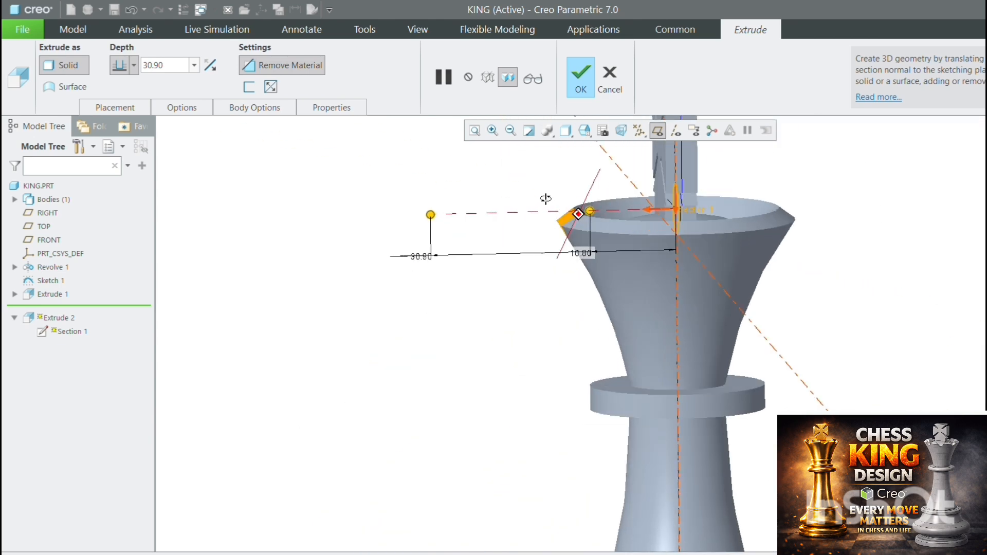
Step: Check where the cut passes through the rim's inner wall, and complete the cut
{"action": "scroll", "coordinate": [590, 213], "scroll_direction": "down", "scroll_amount": 4}
{"action": "mouse_move", "coordinate": [590, 214]}
{"action": "middle_mouse_down"}
{"action": "mouse_move", "coordinate": [579, 213]}
{"action": "mouse_move", "coordinate": [605, 223]}
{"action": "mouse_move", "coordinate": [576, 212]}
{"action": "mouse_move", "coordinate": [614, 196]}
{"action": "mouse_move", "coordinate": [663, 217]}
{"action": "mouse_move", "coordinate": [604, 207]}
{"action": "middle_mouse_up"}
{"action": "scroll", "coordinate": [606, 223], "scroll_direction": "up", "scroll_amount": 5}
{"action": "scroll", "coordinate": [605, 223], "scroll_direction": "down", "scroll_amount": 5}
{"action": "scroll", "coordinate": [600, 209], "scroll_direction": "up", "scroll_amount": 5}
{"action": "scroll", "coordinate": [600, 209], "scroll_direction": "down", "scroll_amount": 4}
{"action": "scroll", "coordinate": [560, 205], "scroll_direction": "down", "scroll_amount": 6}
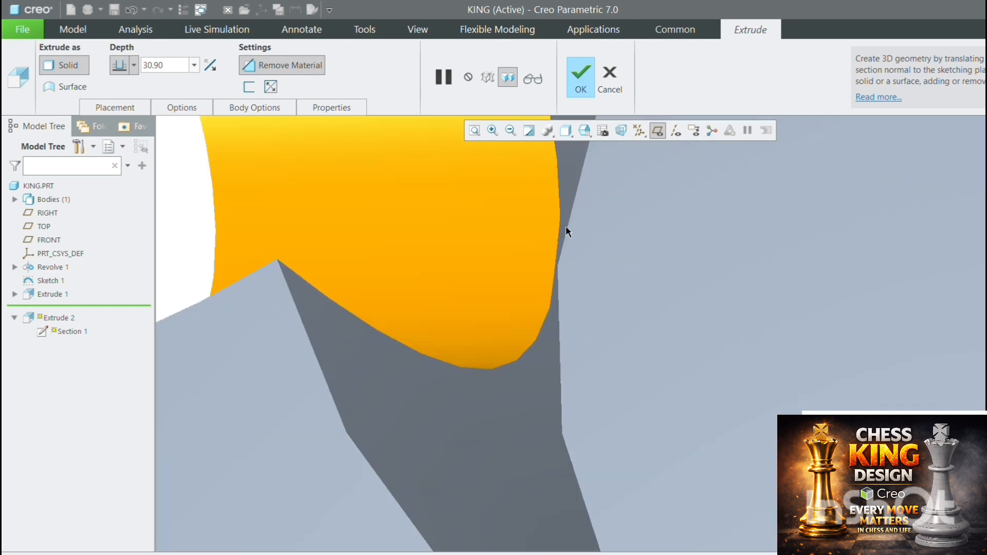
{"action": "scroll", "coordinate": [564, 227], "scroll_direction": "up", "scroll_amount": 8}
{"action": "scroll", "coordinate": [486, 223], "scroll_direction": "up", "scroll_amount": 3}
{"action": "middle_click_drag", "start_coordinate": [502, 220], "coordinate": [540, 208]}
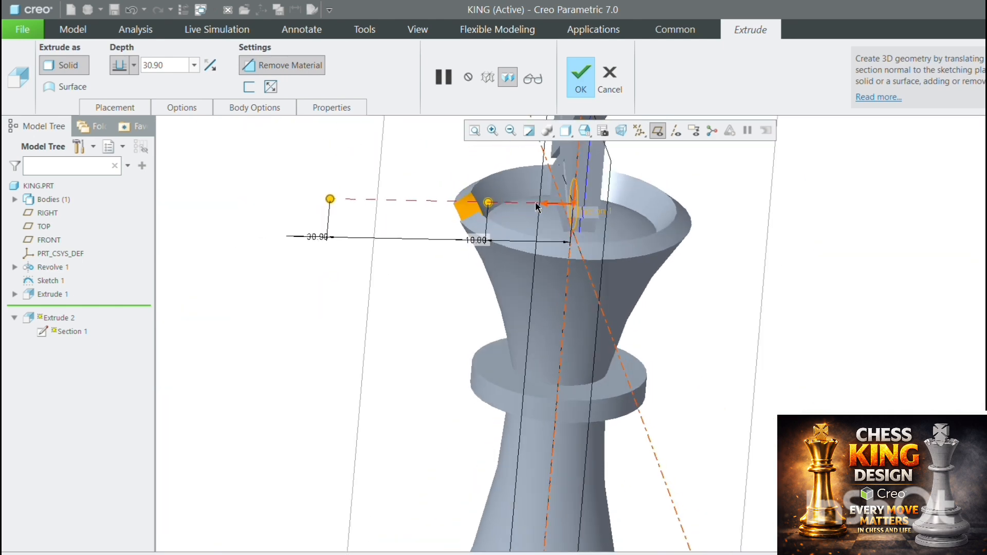
{"action": "scroll", "coordinate": [607, 215], "scroll_direction": "up", "scroll_amount": 3}
{"action": "middle_click", "coordinate": [607, 216]}
{"action": "scroll", "coordinate": [642, 223], "scroll_direction": "up", "scroll_amount": 3}
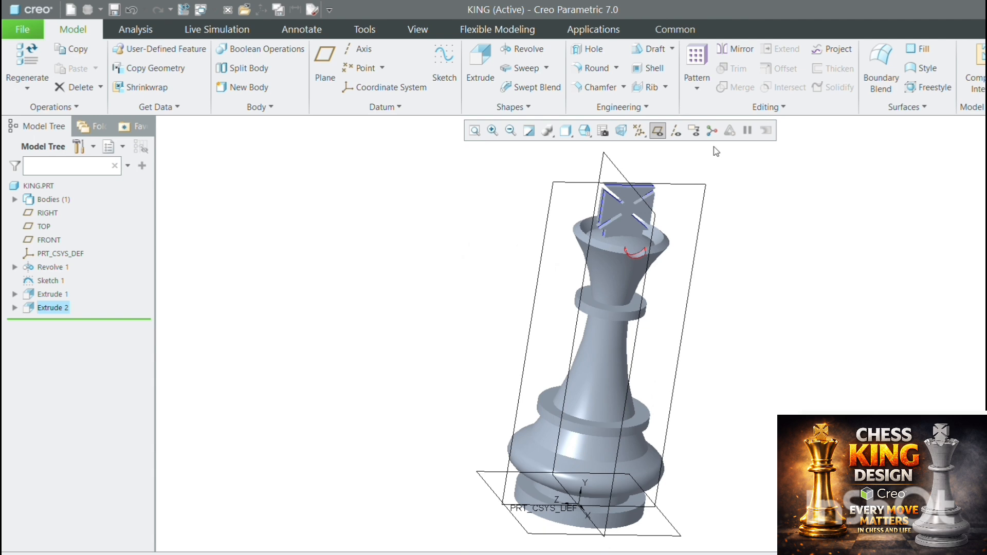
Step: Hide the datum planes and start an Axis-type pattern of the rim cut
{"action": "left_click", "coordinate": [657, 131]}
{"action": "middle_click_drag", "start_coordinate": [606, 242], "coordinate": [591, 253]}
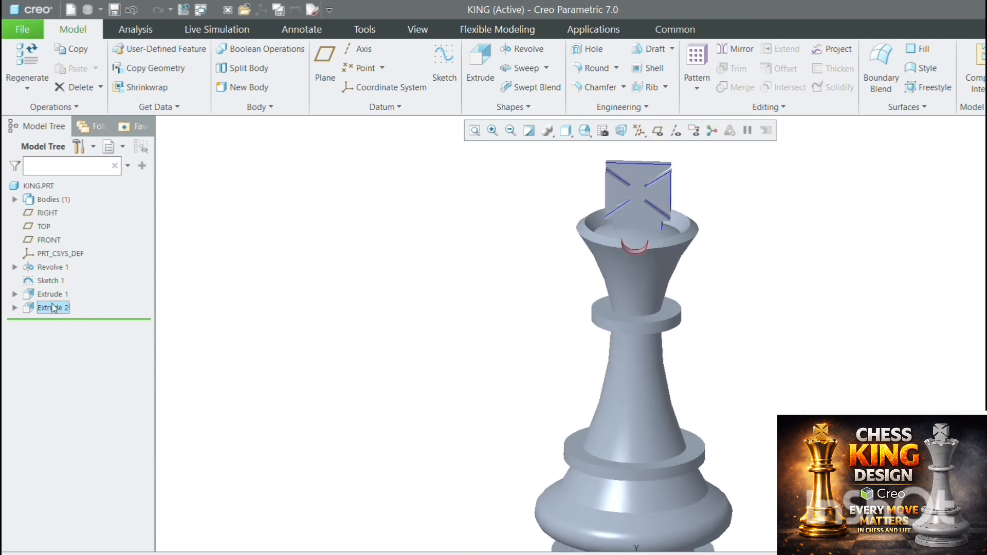
{"action": "left_click", "coordinate": [697, 64]}
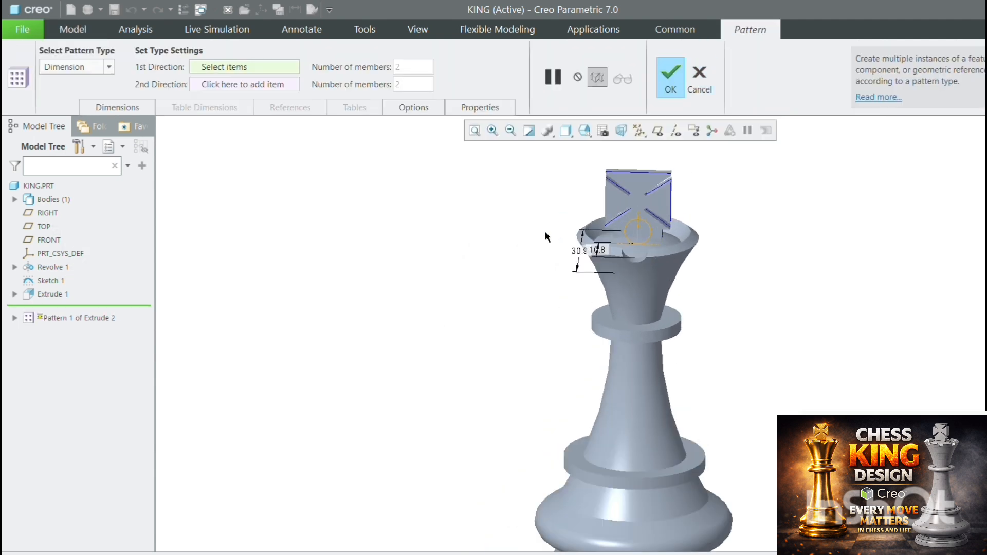
{"action": "left_click", "coordinate": [107, 67]}
{"action": "left_click", "coordinate": [51, 106]}
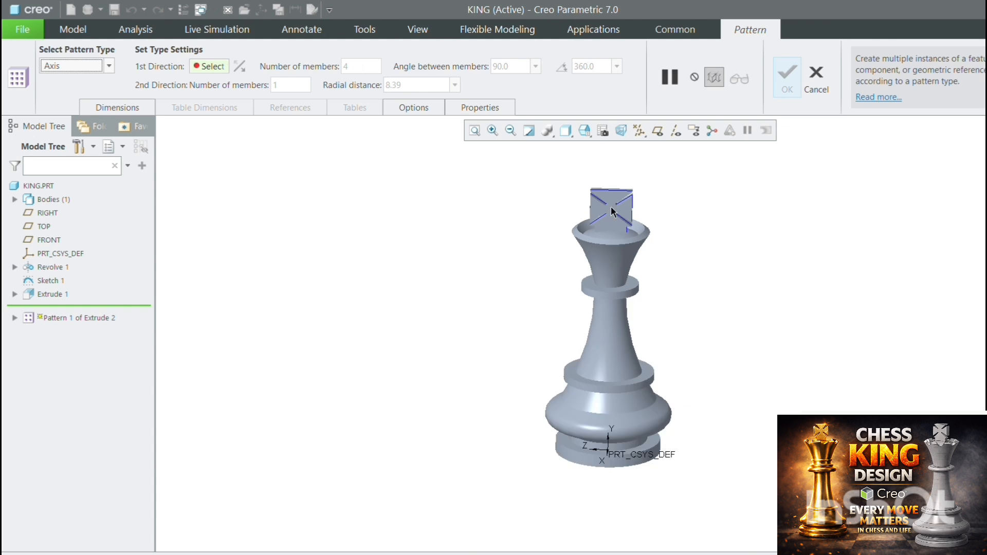
Step: Pattern the rim cut around the king's central axis with 6 members, and complete the pattern
{"action": "scroll", "coordinate": [568, 207], "scroll_direction": "down", "scroll_amount": 3}
{"action": "middle_click_drag", "start_coordinate": [549, 203], "coordinate": [509, 221]}
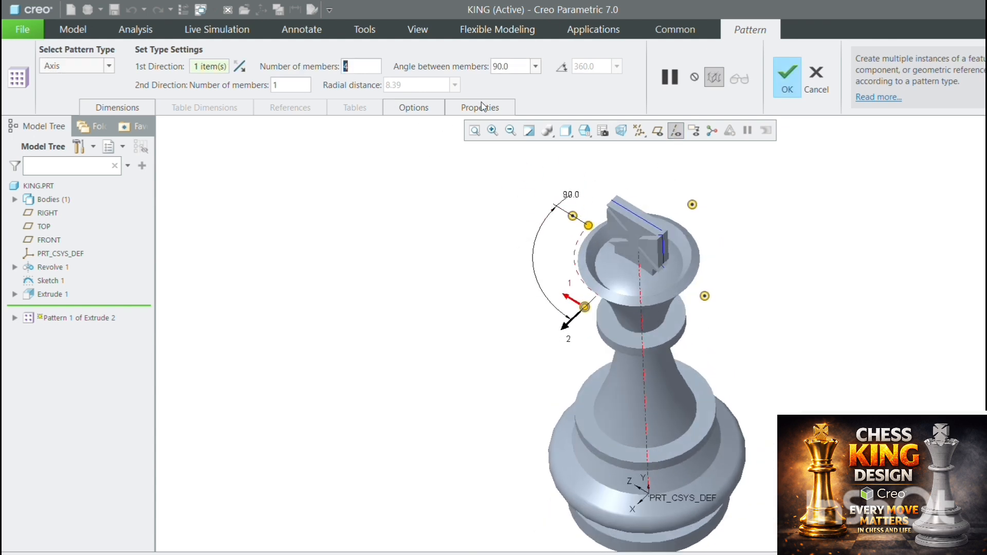
{"action": "middle_click_drag", "start_coordinate": [665, 255], "coordinate": [573, 255], "text": "shift"}
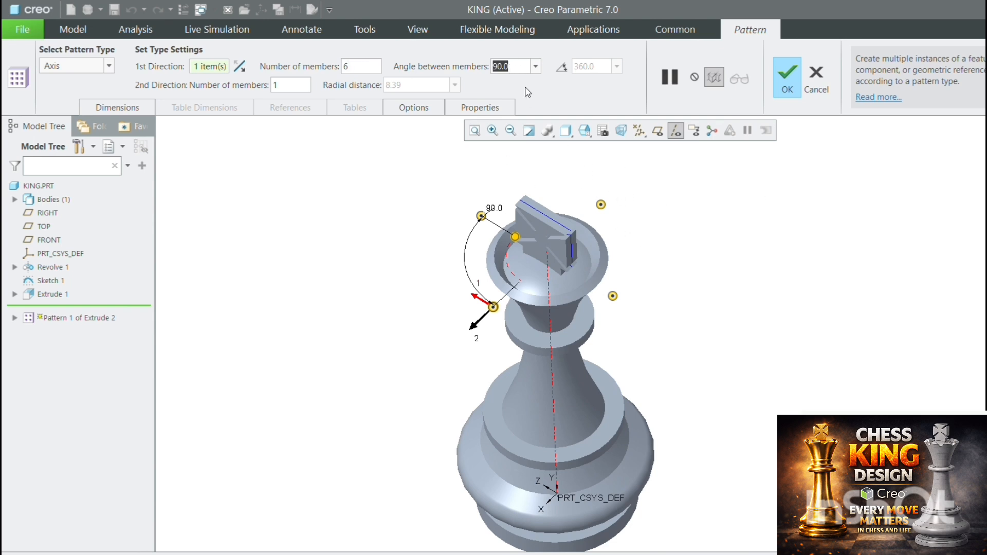
{"action": "left_click", "coordinate": [785, 83]}
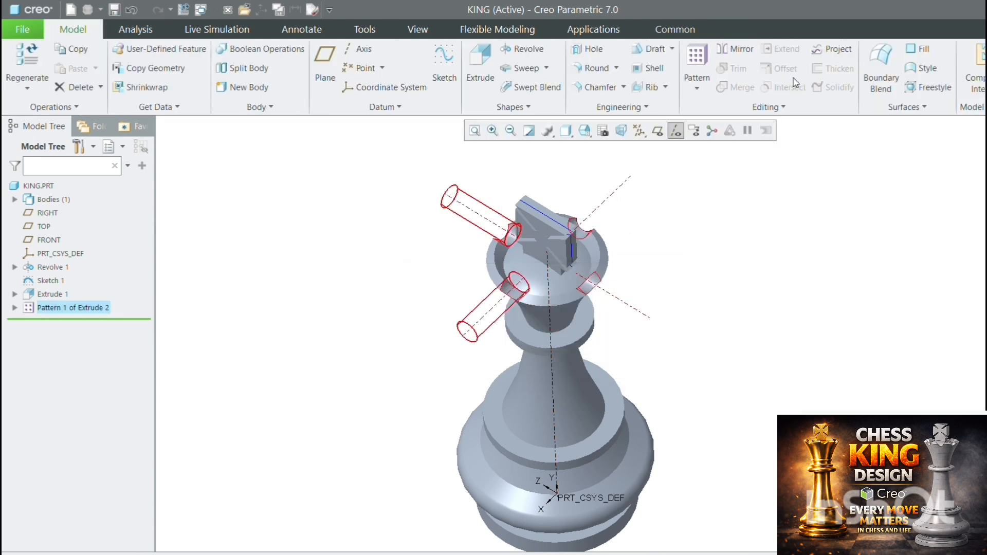
Step: Edit the rim cut pattern, set the angle between members to 60, and complete it
{"action": "key", "text": "ctrl+e"}
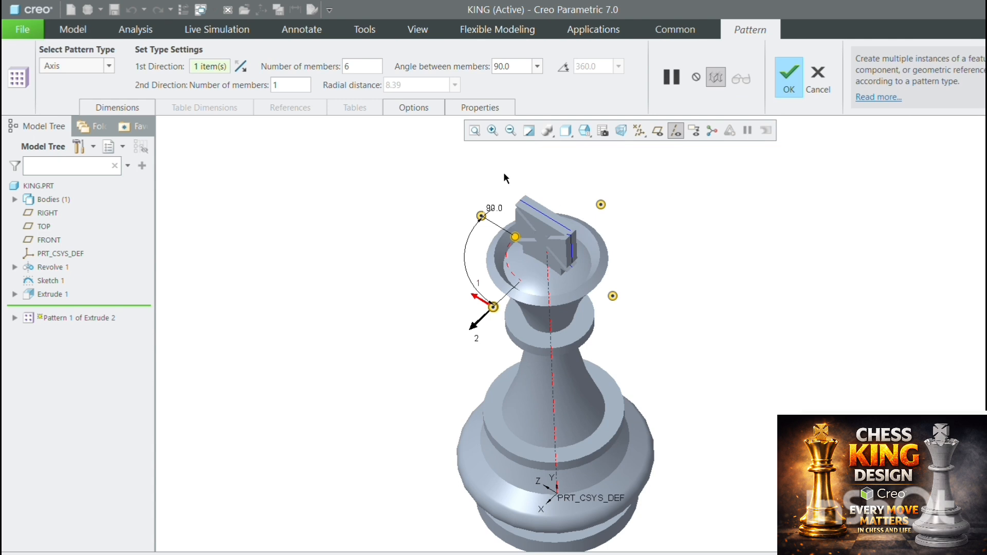
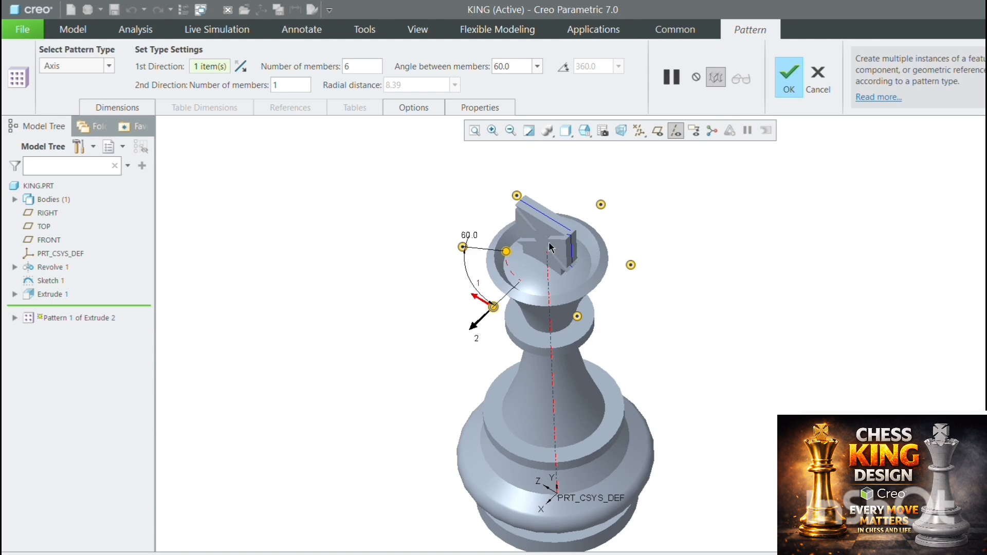
{"action": "scroll", "coordinate": [548, 243], "scroll_direction": "down", "scroll_amount": 2}
{"action": "middle_click_drag", "start_coordinate": [549, 243], "coordinate": [703, 193]}
{"action": "left_click", "coordinate": [792, 79]}
{"action": "scroll", "coordinate": [578, 236], "scroll_direction": "down", "scroll_amount": 2}
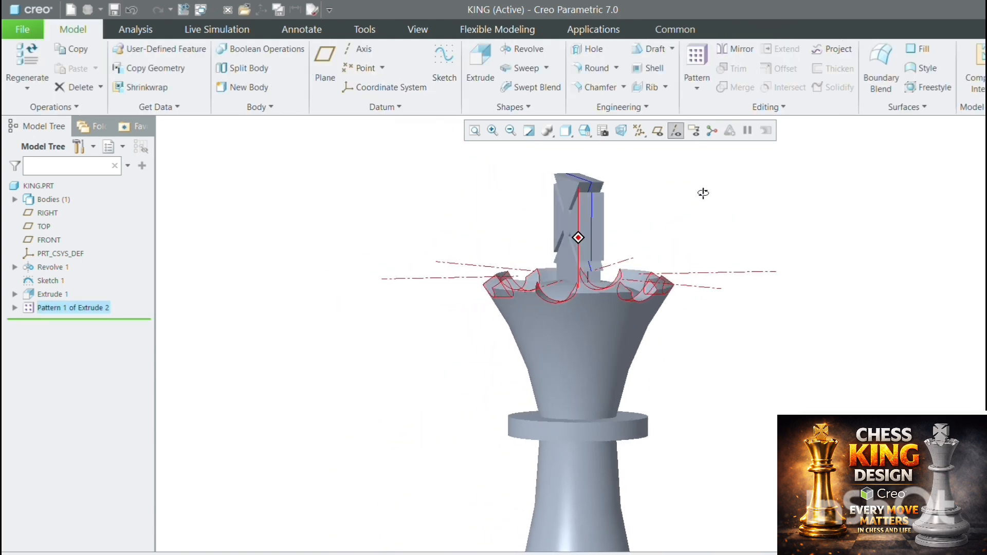
Step: Edit the rim cut pattern again, set the angle between members to 50, adjust the number of members, and complete it
{"action": "scroll", "coordinate": [534, 241], "scroll_direction": "up", "scroll_amount": 3}
{"action": "middle_click_drag", "start_coordinate": [535, 241], "coordinate": [529, 263]}
{"action": "key", "text": "ctrl+e"}
{"action": "scroll", "coordinate": [481, 220], "scroll_direction": "down", "scroll_amount": 2}
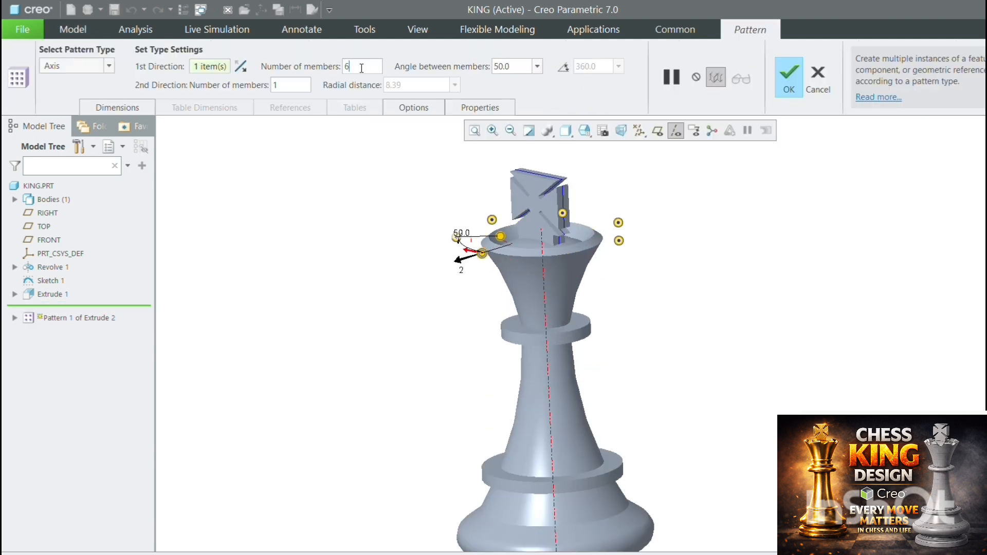
{"action": "middle_click_drag", "start_coordinate": [604, 250], "coordinate": [450, 257]}
{"action": "scroll", "coordinate": [630, 277], "scroll_direction": "up", "scroll_amount": 1}
{"action": "middle_click", "coordinate": [668, 283]}
Step: Deselect the pattern, hide the datum axes, and inspect the notched crown and the collar below it
{"action": "scroll", "coordinate": [591, 286], "scroll_direction": "down", "scroll_amount": 2}
{"action": "left_click", "coordinate": [450, 257]}
{"action": "scroll", "coordinate": [450, 257], "scroll_direction": "up", "scroll_amount": 3}
{"action": "scroll", "coordinate": [511, 319], "scroll_direction": "down", "scroll_amount": 3}
{"action": "middle_click_drag", "start_coordinate": [511, 319], "coordinate": [662, 224]}
{"action": "scroll", "coordinate": [528, 331], "scroll_direction": "up", "scroll_amount": 2}
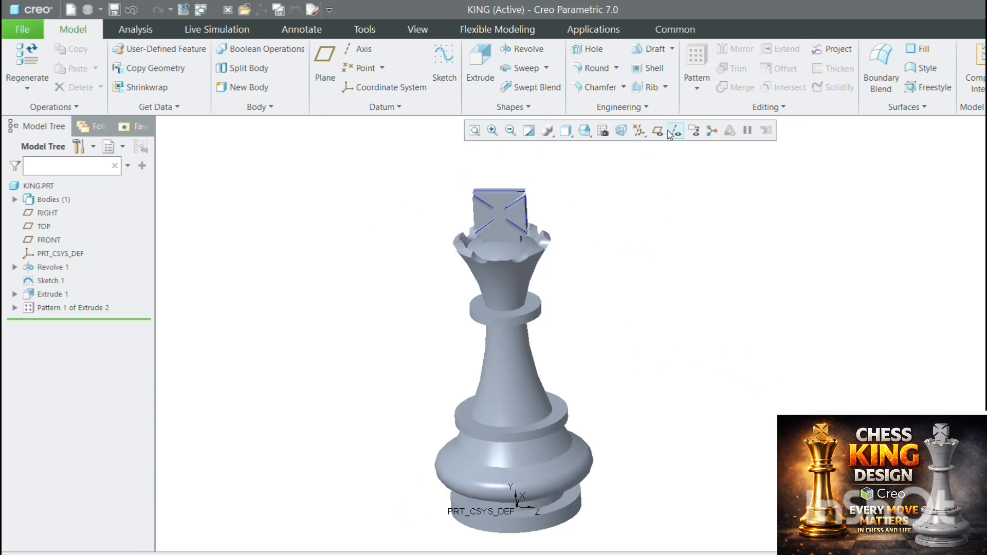
{"action": "scroll", "coordinate": [530, 316], "scroll_direction": "down", "scroll_amount": 3}
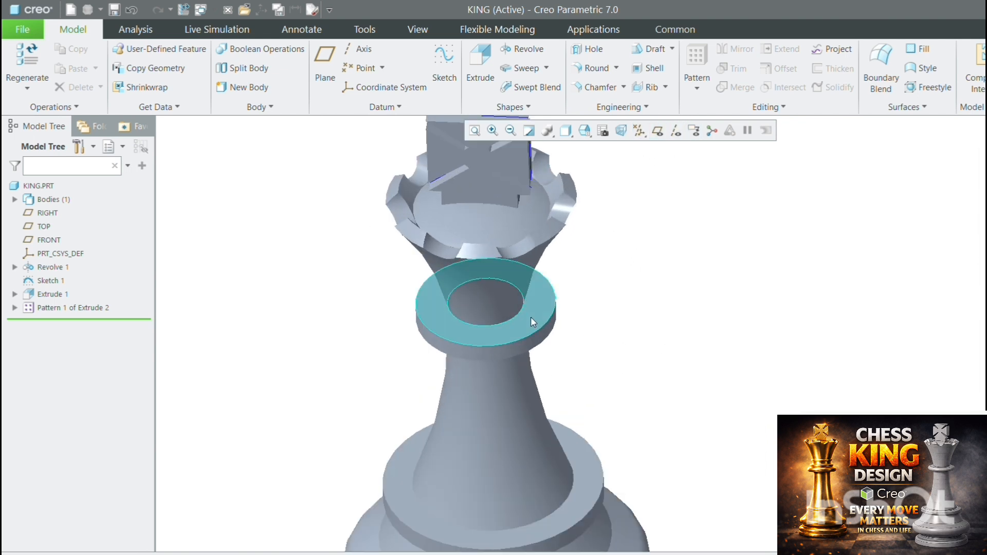
Step: Apply a full round to the collar below the crown, using its upper and lower faces
{"action": "left_click", "coordinate": [530, 317]}
{"action": "scroll", "coordinate": [601, 323], "scroll_direction": "up", "scroll_amount": 3}
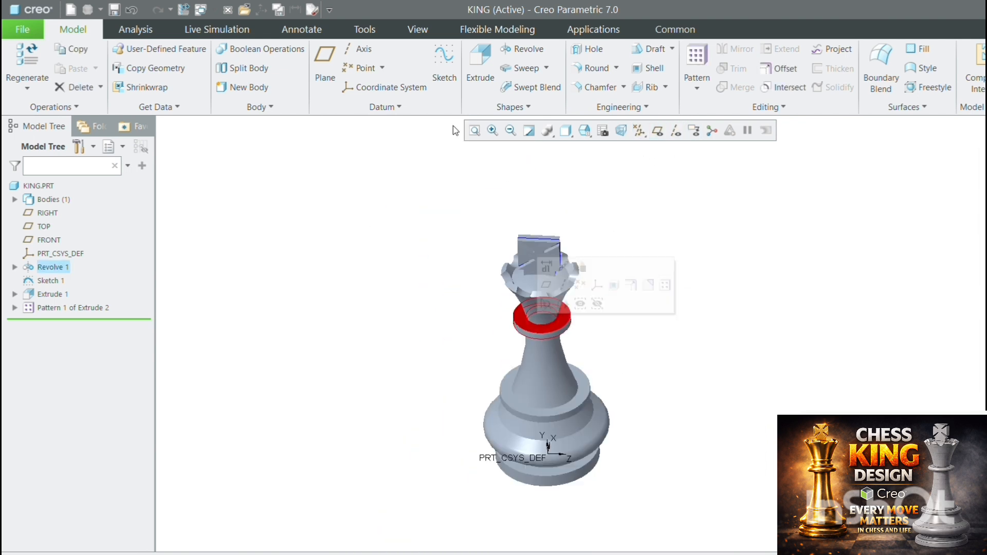
{"action": "left_click", "coordinate": [597, 68]}
{"action": "scroll", "coordinate": [553, 336], "scroll_direction": "down", "scroll_amount": 2}
{"action": "scroll", "coordinate": [551, 322], "scroll_direction": "down", "scroll_amount": 2}
{"action": "scroll", "coordinate": [505, 248], "scroll_direction": "up", "scroll_amount": 2}
{"action": "middle_click_drag", "start_coordinate": [505, 248], "coordinate": [468, 264]}
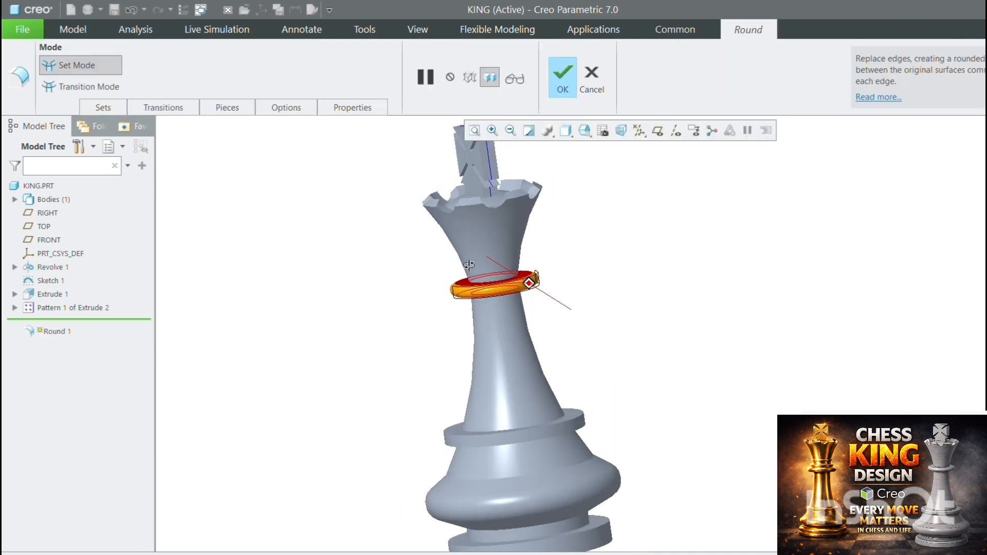
{"action": "scroll", "coordinate": [709, 262], "scroll_direction": "up", "scroll_amount": 3}
{"action": "scroll", "coordinate": [612, 354], "scroll_direction": "down", "scroll_amount": 3}
{"action": "middle_click_drag", "start_coordinate": [633, 298], "coordinate": [607, 337]}
{"action": "scroll", "coordinate": [401, 365], "scroll_direction": "up", "scroll_amount": 3}
{"action": "scroll", "coordinate": [476, 335], "scroll_direction": "down", "scroll_amount": 2}
Step: Add a separate round set on the circular edge where the stem meets the flange above the base
{"action": "left_click", "coordinate": [460, 314]}
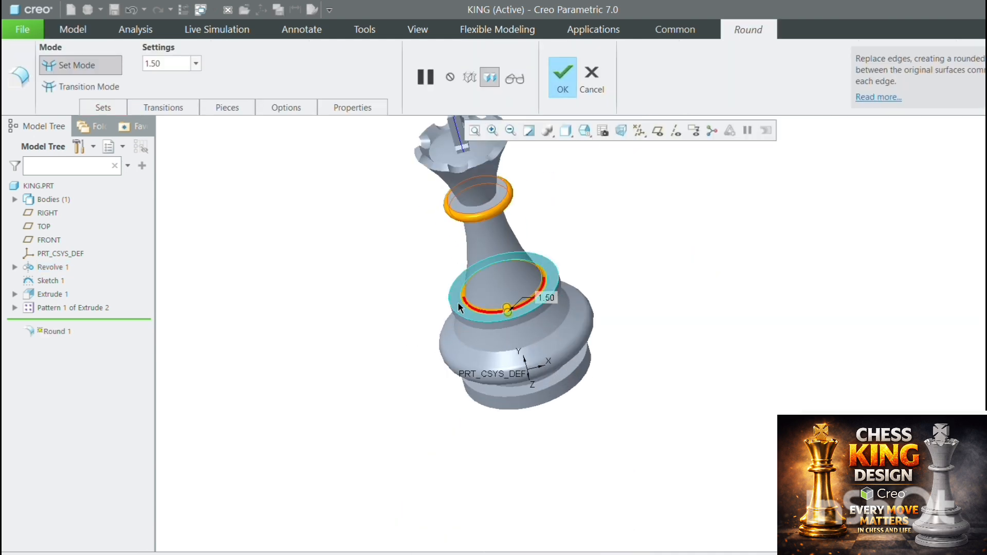
{"action": "middle_click_drag", "start_coordinate": [465, 305], "coordinate": [501, 321]}
{"action": "scroll", "coordinate": [457, 303], "scroll_direction": "down", "scroll_amount": 3}
{"action": "left_click", "coordinate": [459, 301]}
{"action": "scroll", "coordinate": [456, 335], "scroll_direction": "down", "scroll_amount": 3}
{"action": "left_click", "coordinate": [476, 283]}
{"action": "scroll", "coordinate": [476, 282], "scroll_direction": "up", "scroll_amount": 3}
{"action": "scroll", "coordinate": [541, 285], "scroll_direction": "up", "scroll_amount": 2}
{"action": "scroll", "coordinate": [540, 285], "scroll_direction": "down", "scroll_amount": 3}
{"action": "left_click", "coordinate": [560, 289]}
{"action": "scroll", "coordinate": [531, 271], "scroll_direction": "up", "scroll_amount": 1}
{"action": "scroll", "coordinate": [532, 270], "scroll_direction": "down", "scroll_amount": 1}
{"action": "left_click", "coordinate": [564, 332]}
{"action": "scroll", "coordinate": [541, 280], "scroll_direction": "up", "scroll_amount": 2}
{"action": "scroll", "coordinate": [542, 279], "scroll_direction": "down", "scroll_amount": 2}
{"action": "middle_click_drag", "start_coordinate": [542, 280], "coordinate": [523, 248]}
Step: Set the radius of the round at the stem's foot to 5.00 and complete the feature
{"action": "left_click", "coordinate": [565, 412]}
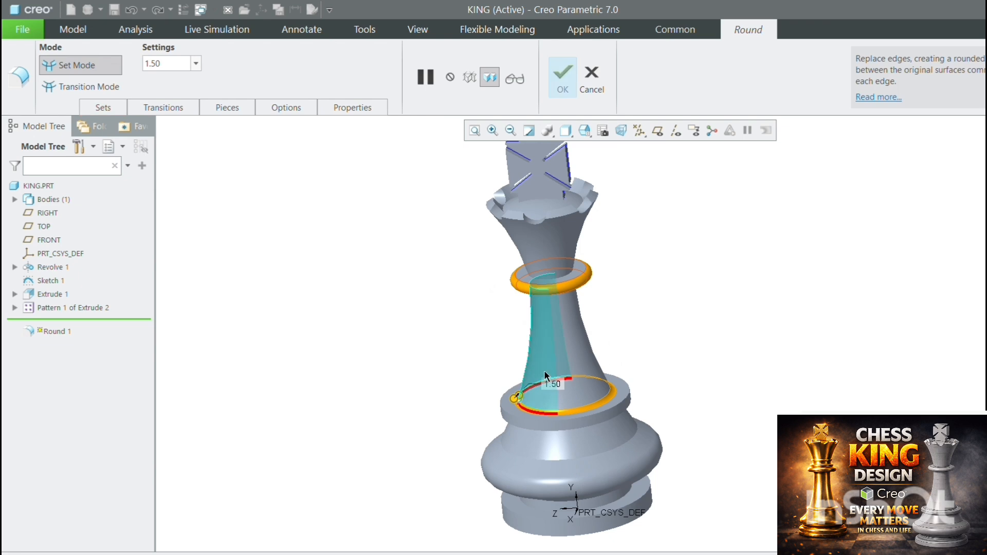
{"action": "scroll", "coordinate": [554, 378], "scroll_direction": "down", "scroll_amount": 2}
{"action": "double_click", "coordinate": [551, 377]}
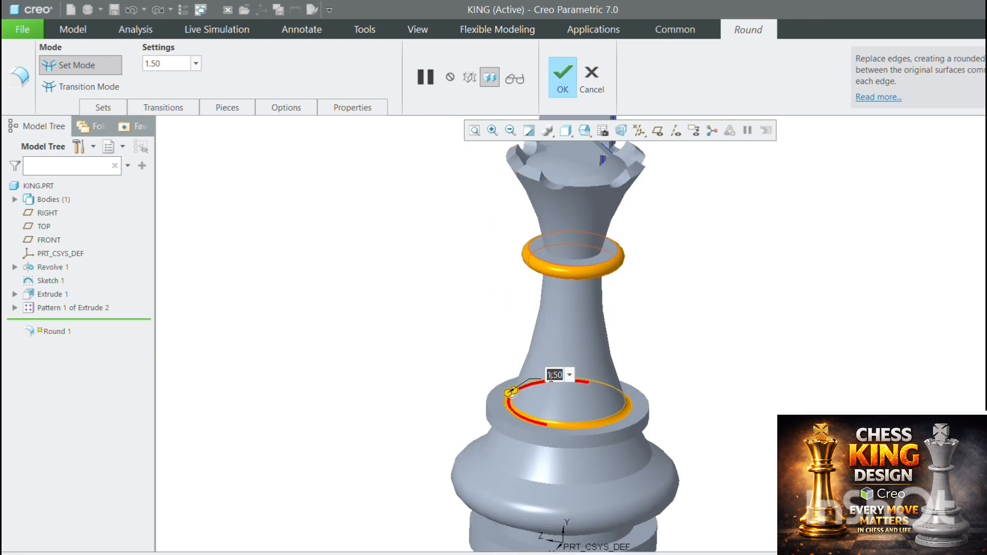
{"action": "type", "text": "5.00"}
{"action": "key", "text": "Return"}
{"action": "scroll", "coordinate": [562, 381], "scroll_direction": "up", "scroll_amount": 3}
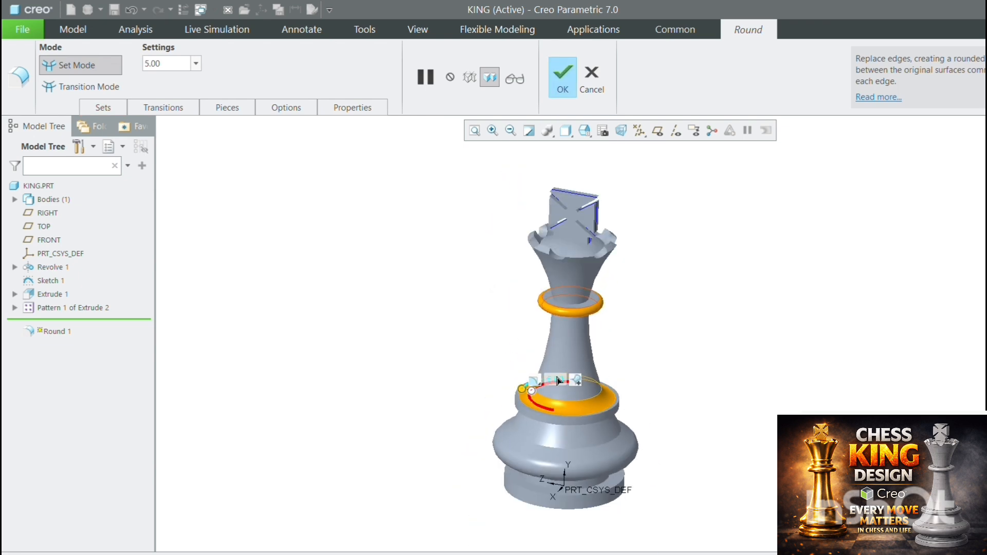
{"action": "scroll", "coordinate": [549, 409], "scroll_direction": "down", "scroll_amount": 2}
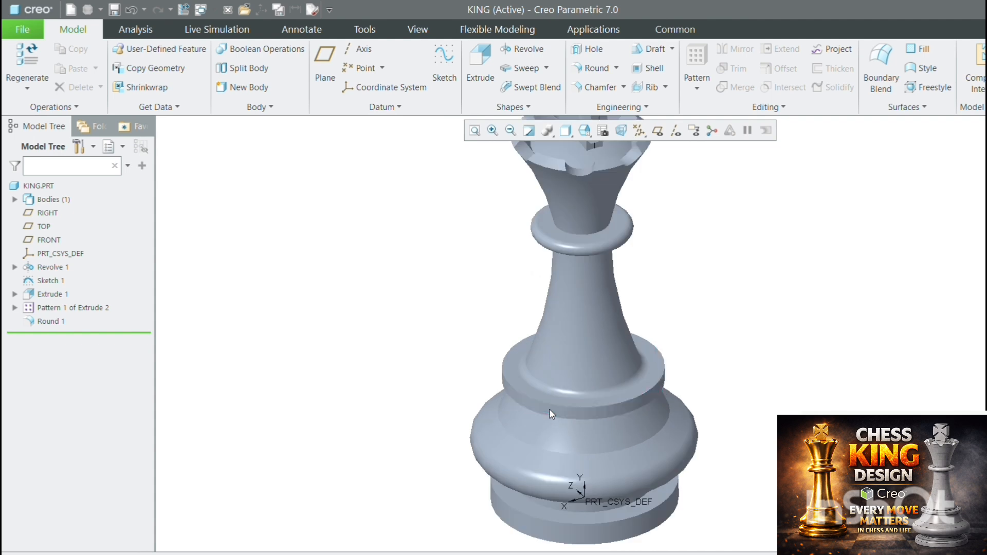
Step: Round the outer edges of the flange at the stem's foot with a 1.5 radius and complete the feature
{"action": "left_click", "coordinate": [536, 401]}
{"action": "left_click", "coordinate": [523, 384]}
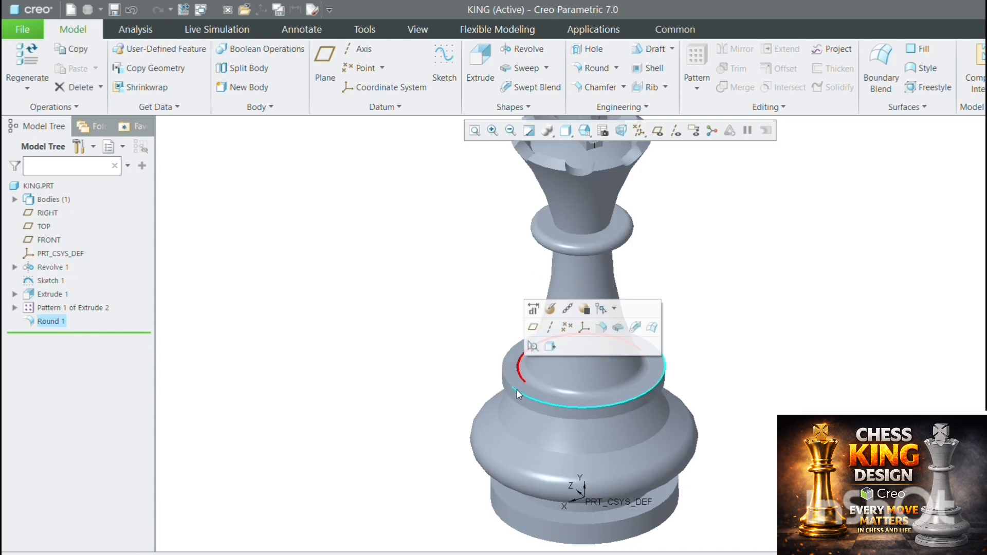
{"action": "scroll", "coordinate": [518, 388], "scroll_direction": "up", "scroll_amount": 2}
{"action": "left_click", "coordinate": [593, 332]}
{"action": "scroll", "coordinate": [514, 393], "scroll_direction": "down", "scroll_amount": 2}
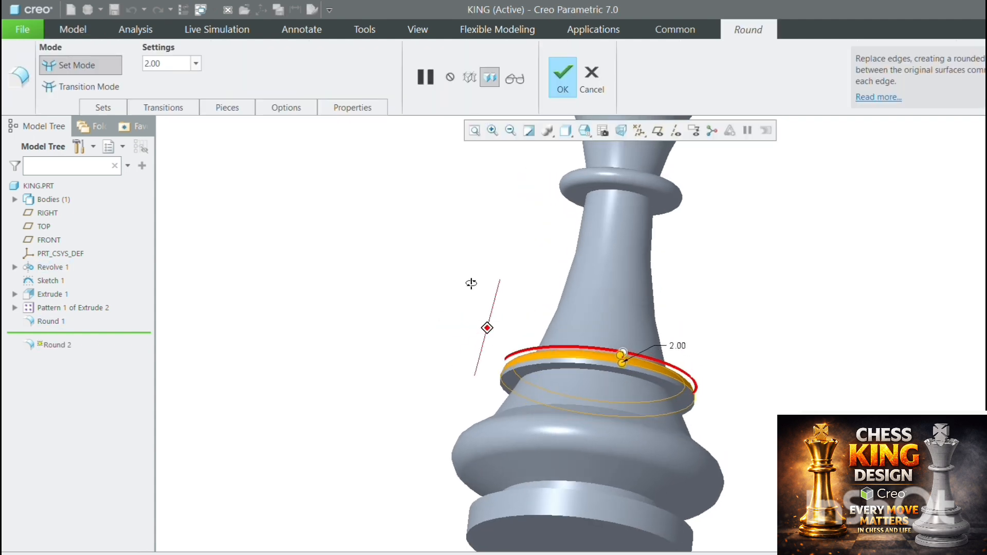
{"action": "scroll", "coordinate": [539, 344], "scroll_direction": "up", "scroll_amount": 1}
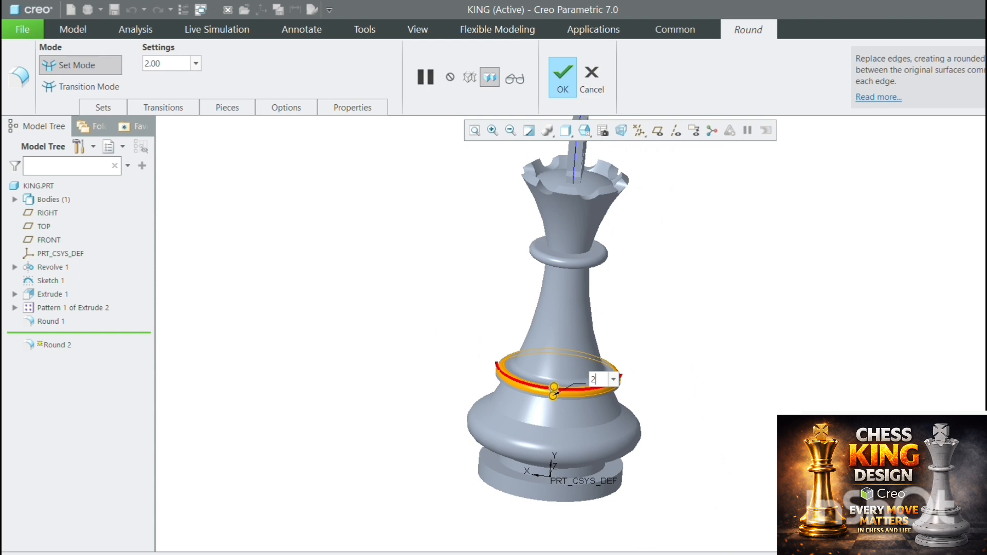
{"action": "type", "text": "1.5"}
{"action": "key", "text": "Return"}
{"action": "middle_click_drag", "start_coordinate": [708, 370], "coordinate": [649, 393]}
{"action": "scroll", "coordinate": [609, 412], "scroll_direction": "up", "scroll_amount": 2}
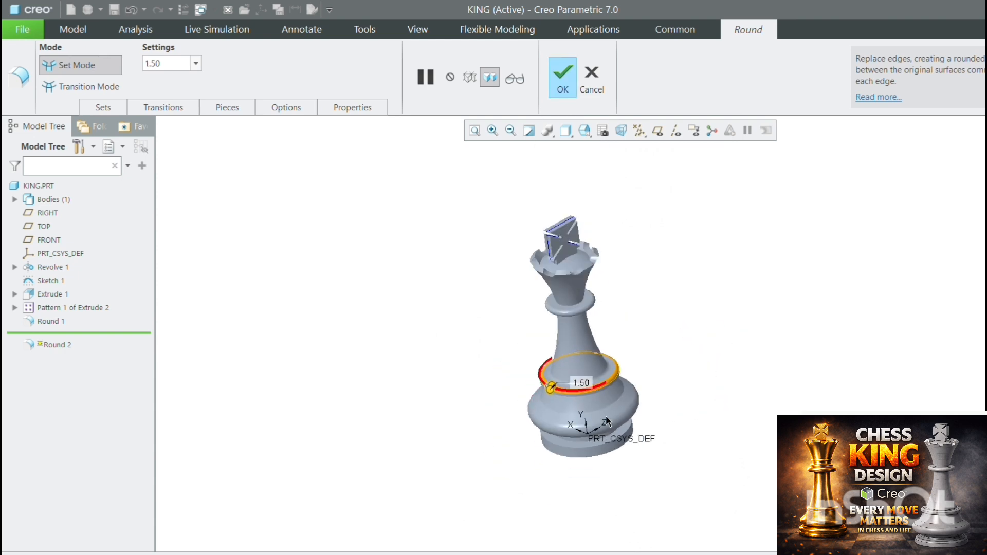
{"action": "middle_click_drag", "start_coordinate": [610, 425], "coordinate": [613, 397]}
{"action": "middle_click", "coordinate": [613, 396]}
Step: Replace the full-round set on the neck above the base disc with a 1.50 round on its upper and lower edges, and complete it
{"action": "scroll", "coordinate": [621, 439], "scroll_direction": "down", "scroll_amount": 2}
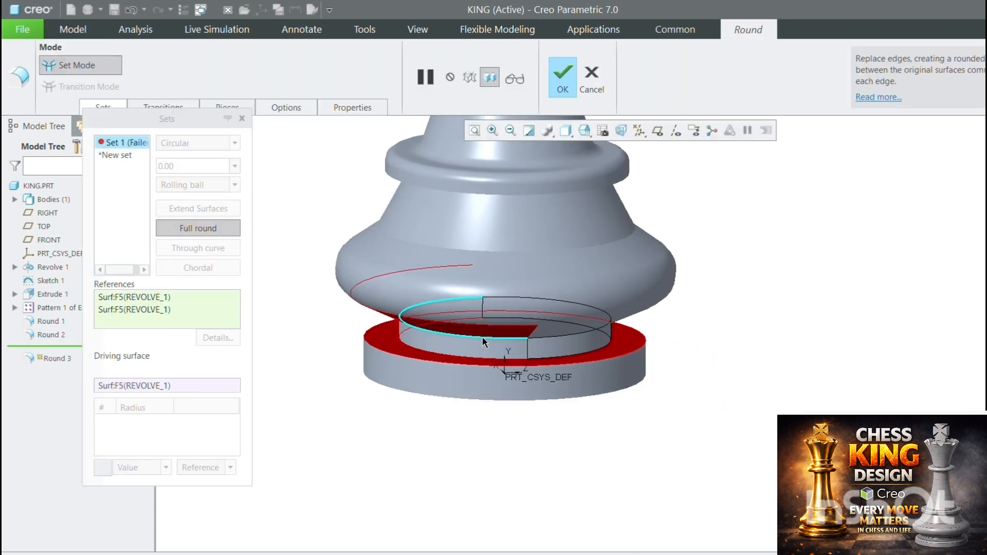
{"action": "left_click", "coordinate": [482, 337]}
{"action": "right_click", "coordinate": [134, 145]}
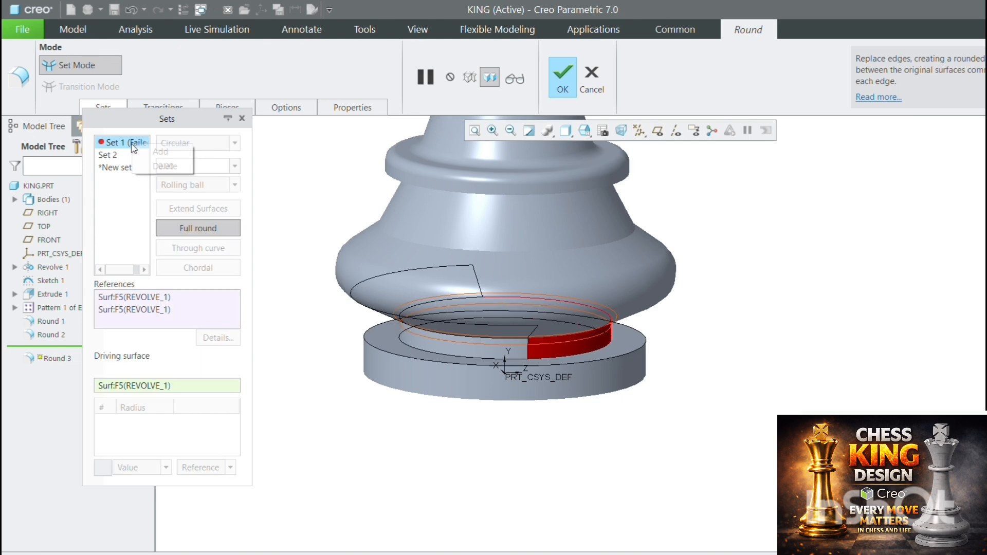
{"action": "left_click", "coordinate": [175, 168]}
{"action": "scroll", "coordinate": [498, 345], "scroll_direction": "down", "scroll_amount": 1}
{"action": "left_click", "coordinate": [495, 364], "text": "ctrl"}
{"action": "scroll", "coordinate": [484, 341], "scroll_direction": "up", "scroll_amount": 3}
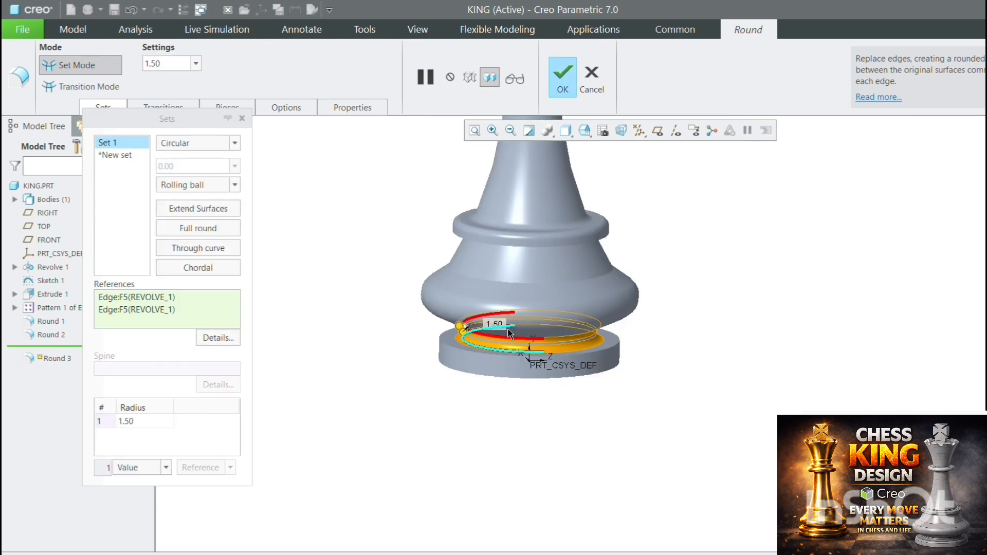
{"action": "middle_click_drag", "start_coordinate": [512, 312], "coordinate": [701, 315]}
{"action": "middle_click", "coordinate": [701, 315]}
{"action": "scroll", "coordinate": [701, 315], "scroll_direction": "up", "scroll_amount": 3}
Step: Round the upper outer edge of the base disc with a 1.50 radius and complete the feature
{"action": "scroll", "coordinate": [622, 317], "scroll_direction": "down", "scroll_amount": 6}
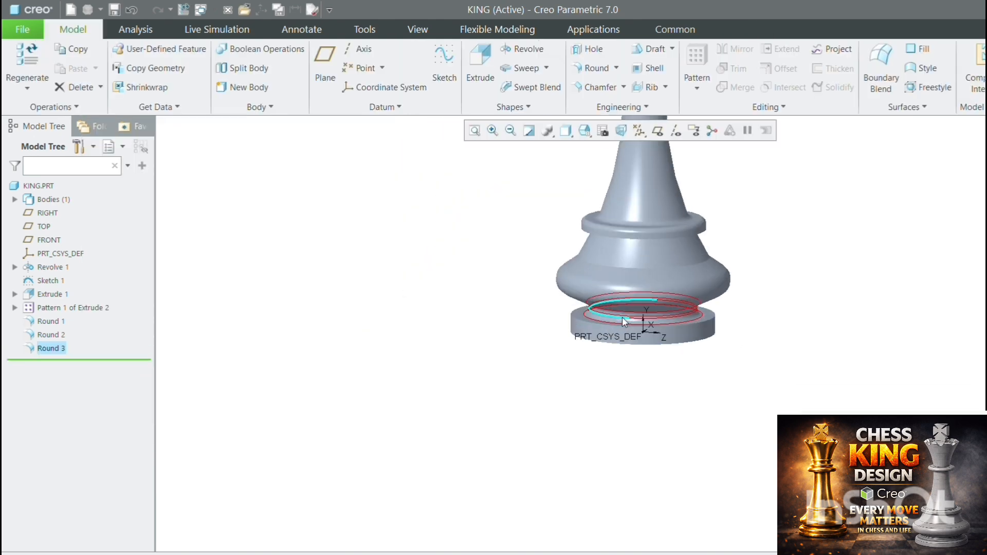
{"action": "left_click", "coordinate": [523, 318]}
{"action": "left_click", "coordinate": [516, 321]}
{"action": "scroll", "coordinate": [447, 309], "scroll_direction": "up", "scroll_amount": 3}
{"action": "left_click", "coordinate": [474, 315]}
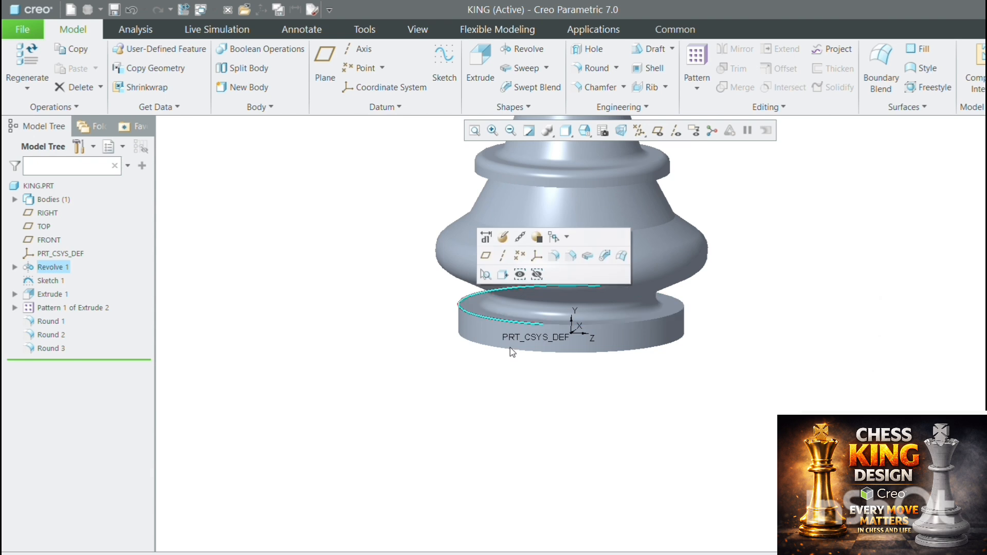
{"action": "scroll", "coordinate": [528, 366], "scroll_direction": "up", "scroll_amount": 3}
{"action": "left_click", "coordinate": [537, 255]}
{"action": "scroll", "coordinate": [540, 339], "scroll_direction": "down", "scroll_amount": 3}
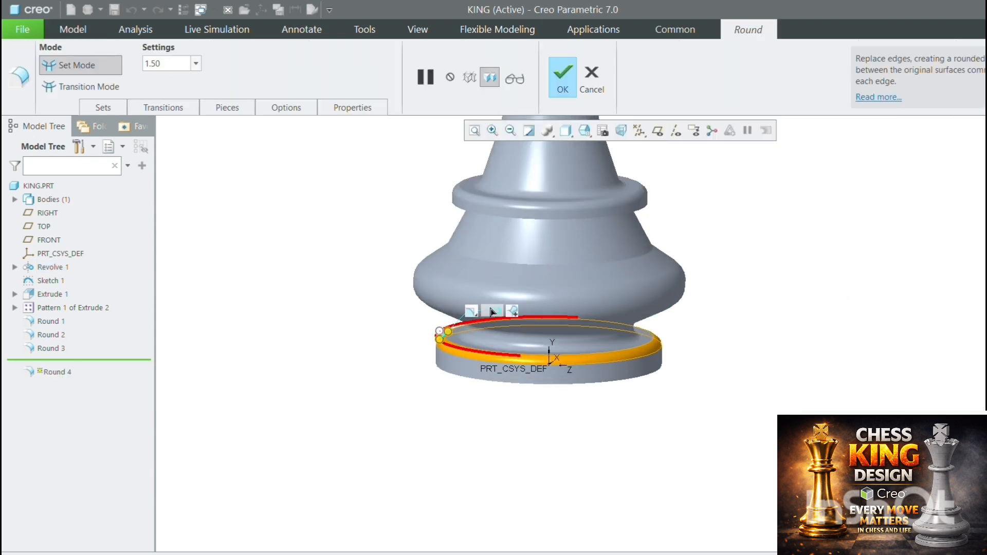
{"action": "scroll", "coordinate": [580, 323], "scroll_direction": "up", "scroll_amount": 3}
{"action": "scroll", "coordinate": [634, 349], "scroll_direction": "down", "scroll_amount": 2}
{"action": "middle_click", "coordinate": [633, 350]}
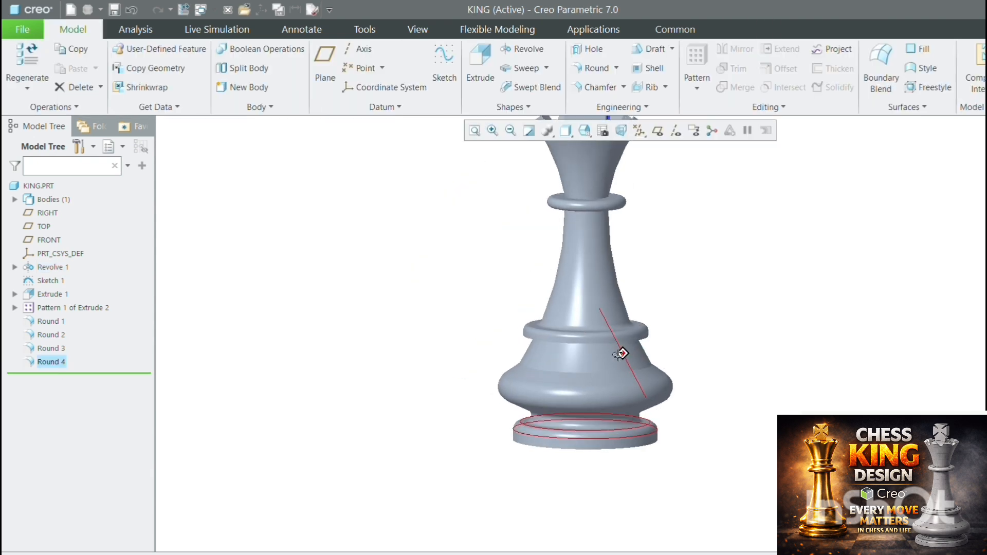
Step: Clear the selection, hide the cross sketch and the coordinate system display, and inspect the rounded king
{"action": "left_click", "coordinate": [649, 368], "text": "ctrl"}
{"action": "left_click", "coordinate": [738, 375]}
{"action": "middle_click_drag", "start_coordinate": [590, 379], "coordinate": [617, 329]}
{"action": "scroll", "coordinate": [597, 348], "scroll_direction": "up", "scroll_amount": 2}
{"action": "scroll", "coordinate": [554, 341], "scroll_direction": "up", "scroll_amount": 2}
{"action": "scroll", "coordinate": [556, 340], "scroll_direction": "down", "scroll_amount": 1}
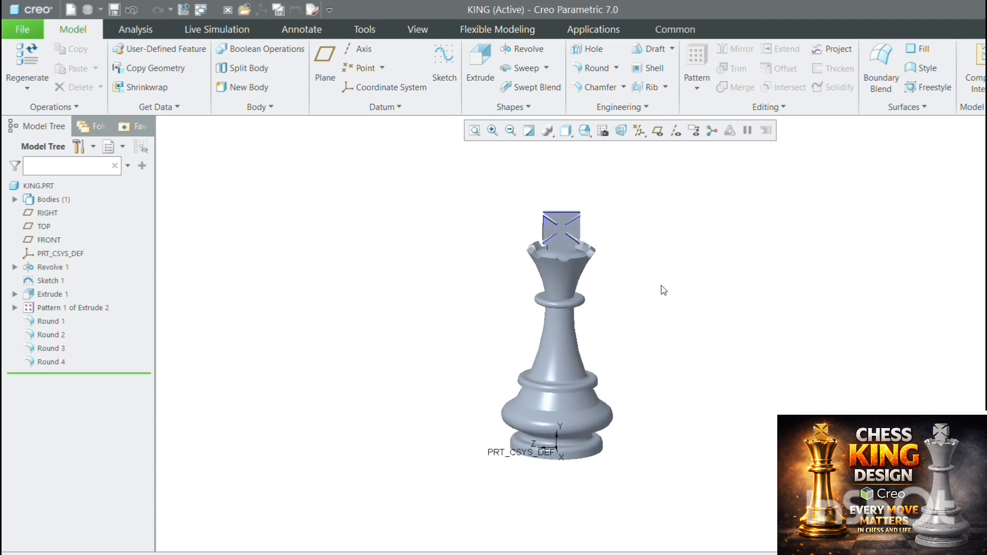
{"action": "middle_click_drag", "start_coordinate": [544, 395], "coordinate": [493, 404]}
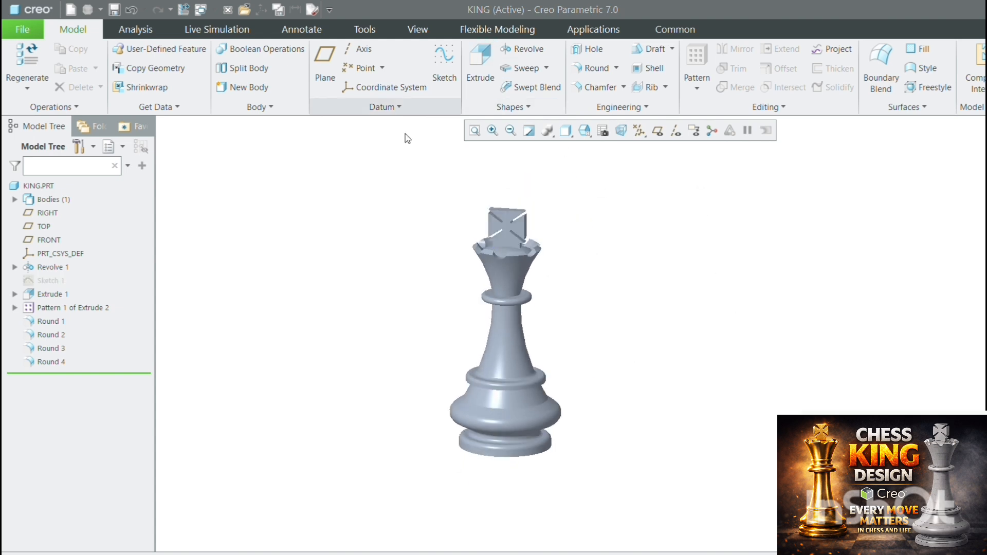
Step: Display the king shaded with edges and examine it from several sides
{"action": "left_click", "coordinate": [418, 29]}
{"action": "left_click", "coordinate": [103, 88]}
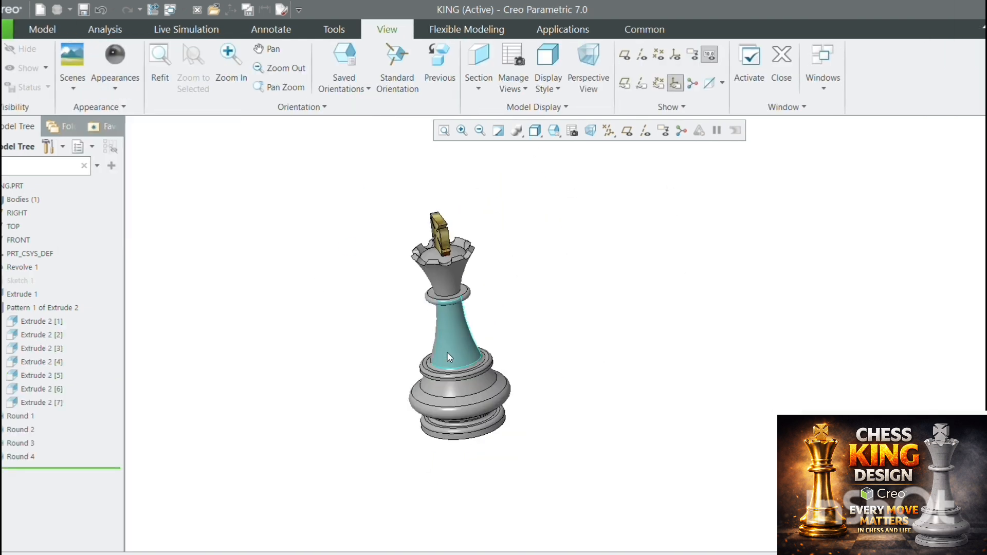
{"action": "mouse_move", "coordinate": [509, 324]}
{"action": "middle_mouse_down"}
{"action": "mouse_move", "coordinate": [546, 324]}
{"action": "mouse_move", "coordinate": [490, 327]}
{"action": "mouse_move", "coordinate": [494, 264]}
{"action": "mouse_move", "coordinate": [350, 273]}
{"action": "mouse_move", "coordinate": [496, 352]}
{"action": "mouse_move", "coordinate": [404, 282]}
{"action": "mouse_move", "coordinate": [398, 297]}
{"action": "mouse_move", "coordinate": [502, 282]}
{"action": "mouse_move", "coordinate": [389, 279]}
{"action": "mouse_move", "coordinate": [357, 288]}
{"action": "mouse_move", "coordinate": [524, 280]}
{"action": "mouse_move", "coordinate": [529, 308]}
{"action": "mouse_move", "coordinate": [498, 286]}
{"action": "mouse_move", "coordinate": [459, 284]}
{"action": "mouse_move", "coordinate": [694, 223]}
{"action": "middle_mouse_up"}
{"action": "scroll", "coordinate": [478, 292], "scroll_direction": "up", "scroll_amount": 2}
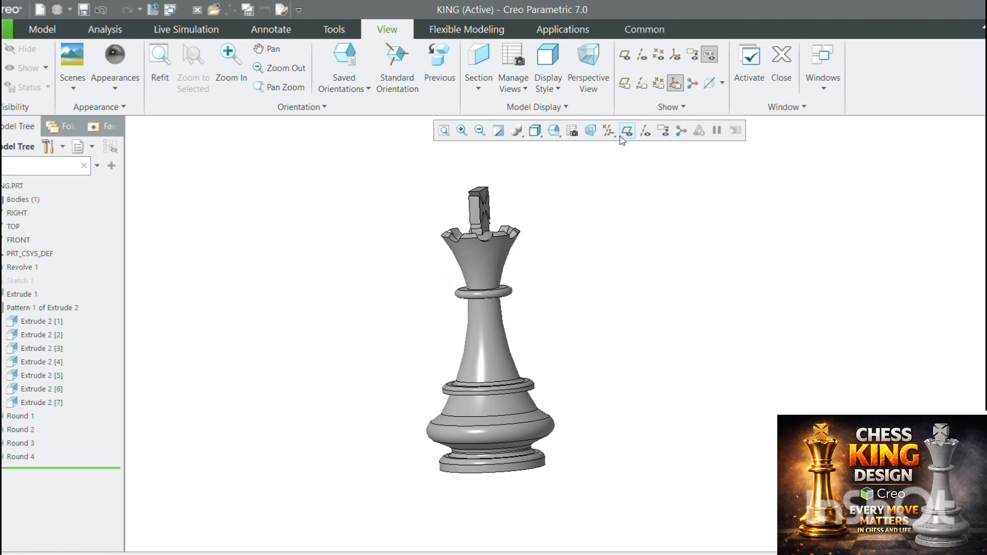
Step: Inspect the finished king in the BOTTOM, BACK and FRONT saved orientations
{"action": "left_click", "coordinate": [554, 130]}
{"action": "left_click", "coordinate": [574, 183]}
{"action": "left_click", "coordinate": [553, 130]}
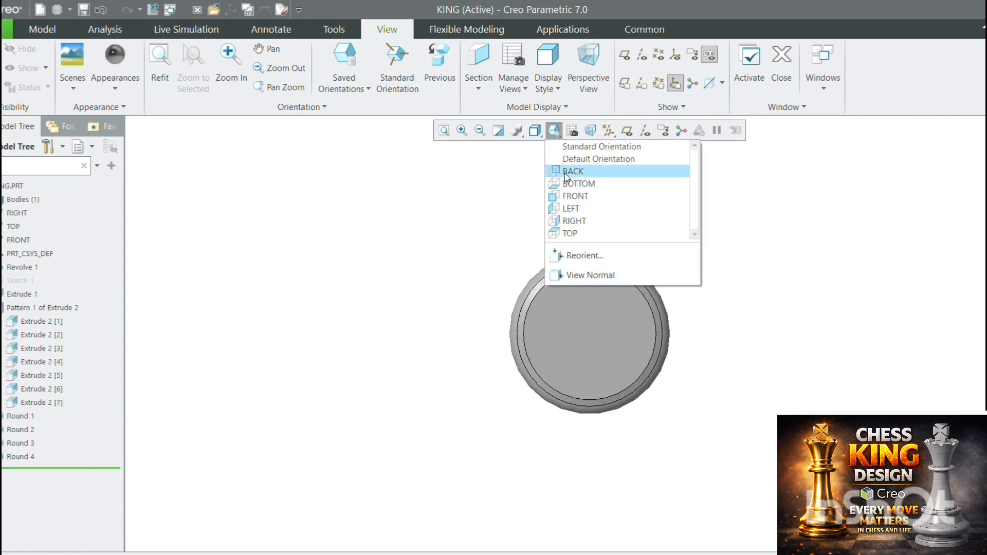
{"action": "left_click", "coordinate": [571, 171]}
{"action": "left_click", "coordinate": [554, 130]}
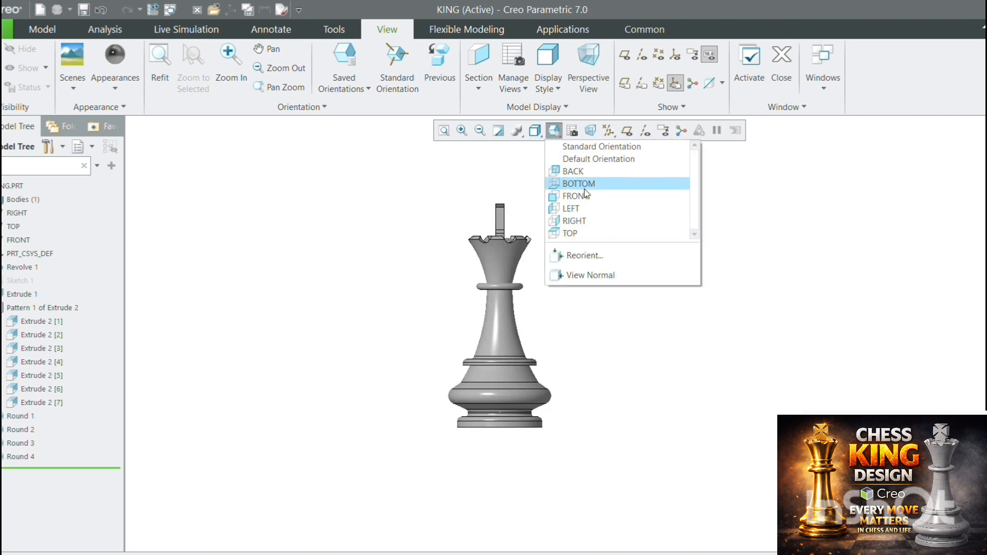
{"action": "left_click", "coordinate": [586, 195]}
{"action": "left_click", "coordinate": [554, 130]}
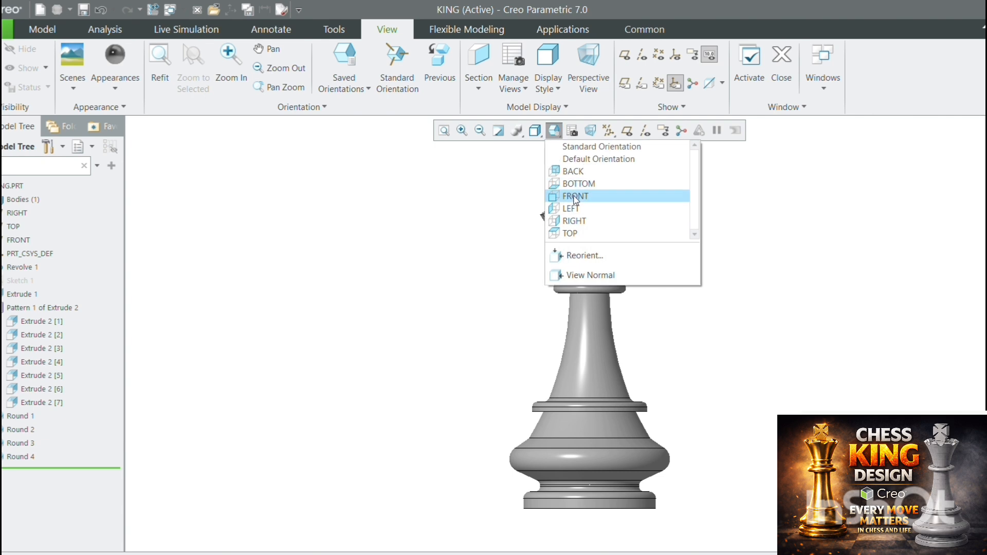
{"action": "left_click", "coordinate": [575, 198]}
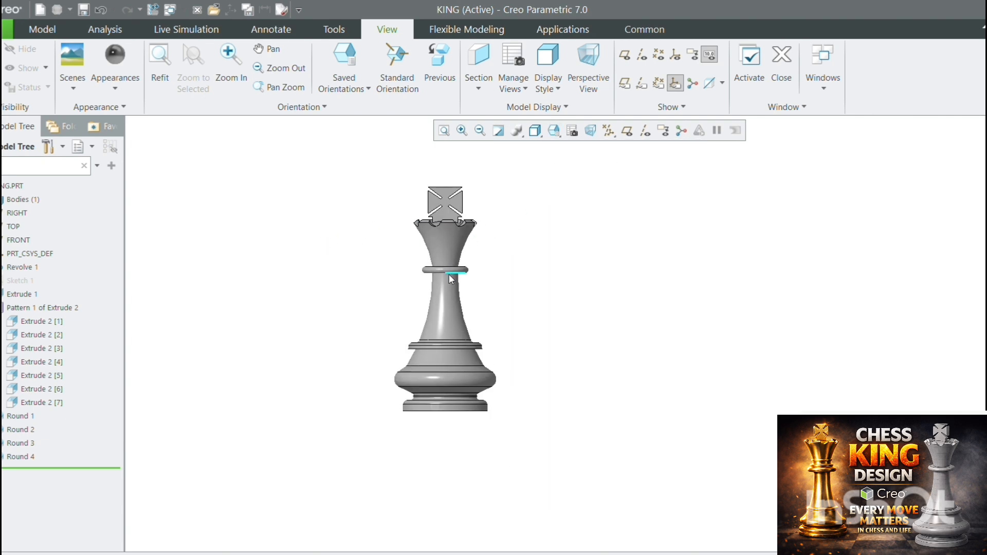
{"action": "middle_click_drag", "start_coordinate": [449, 273], "coordinate": [451, 272]}
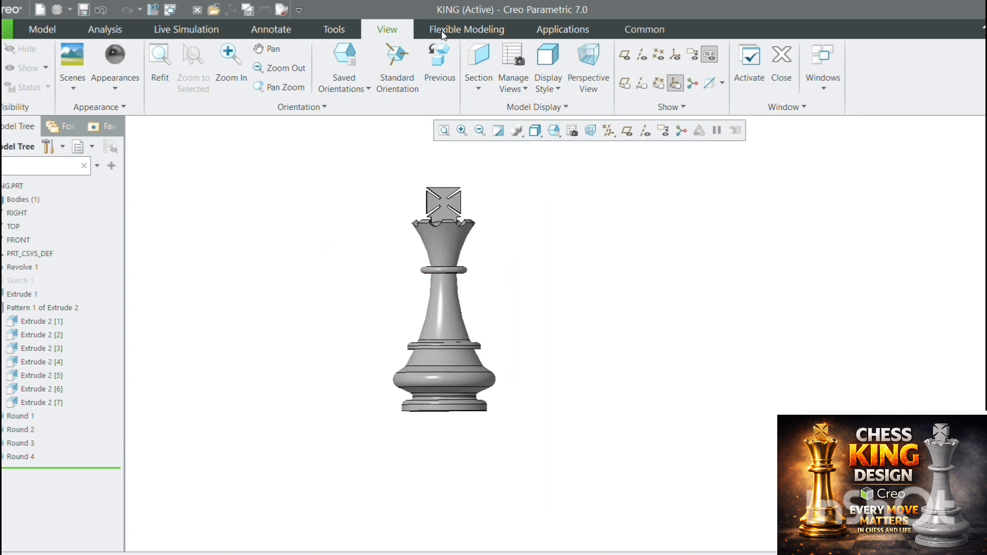